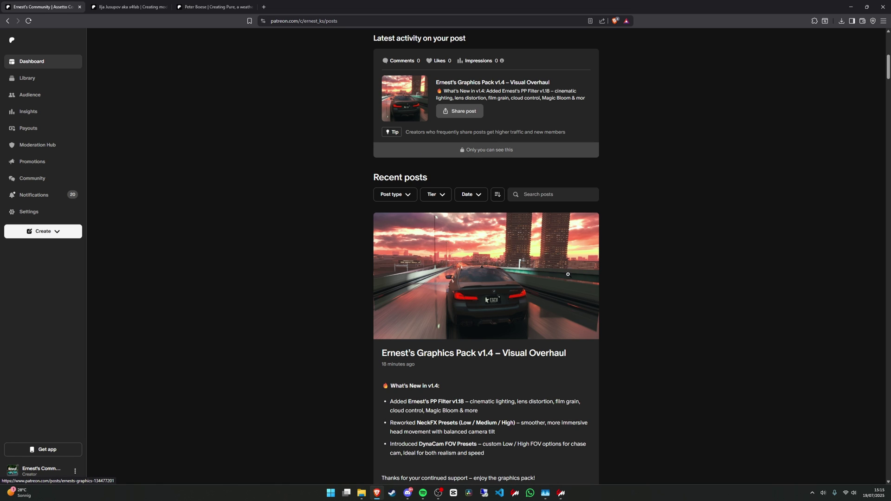
Review the Ernest's Graphics Pack v1.4 – Visual Overhaul post and its attached zip file.
scroll(567, 275, down, 2)
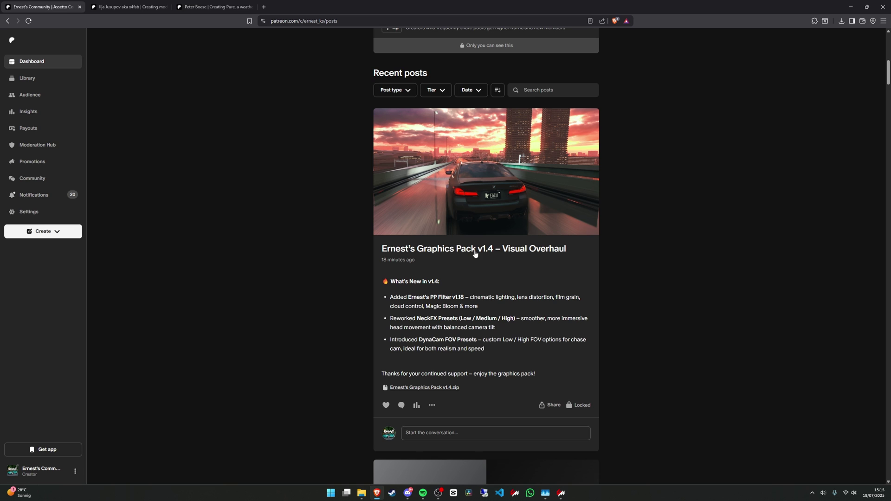
scroll(492, 298, down, 3)
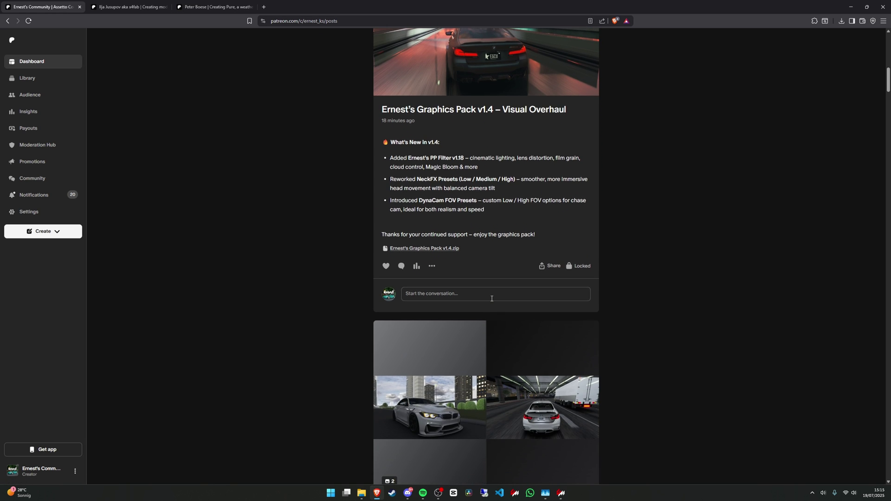
scroll(551, 419, up, 16)
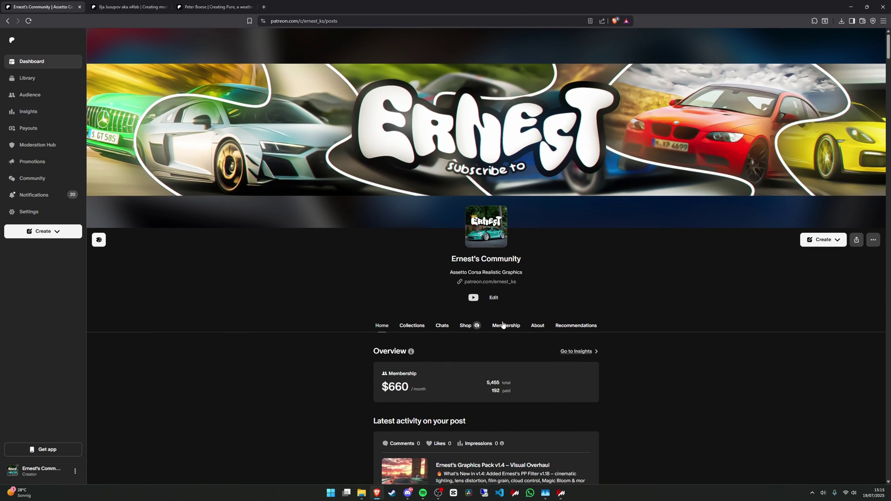
Examine the paid membership tiers of Ernest's Community, including what the highlighted Tier 3 offers.
click(503, 325)
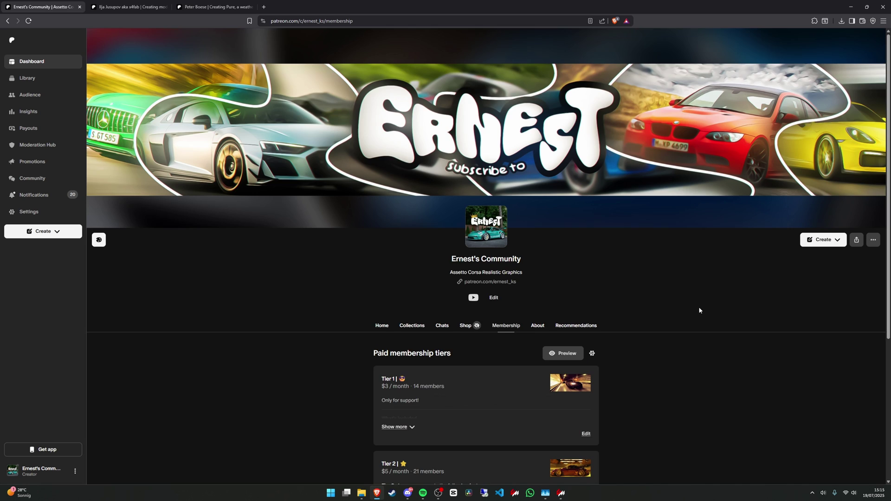
scroll(557, 423, down, 5)
click(398, 401)
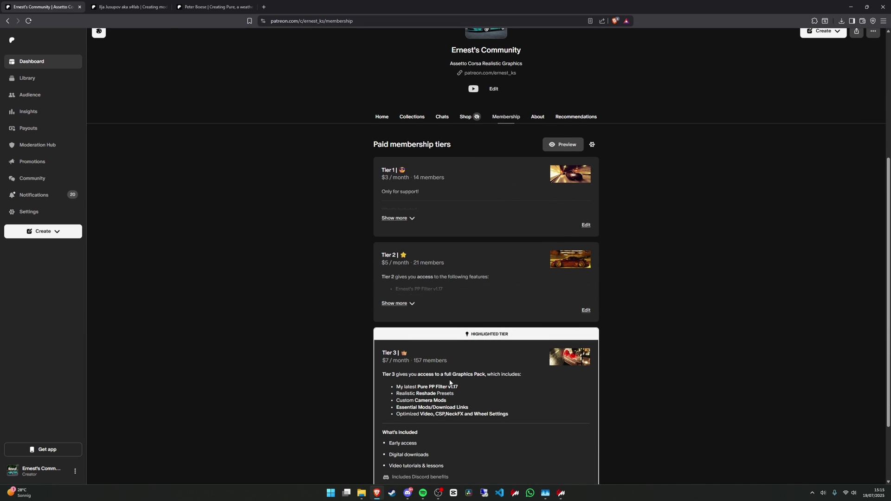
scroll(494, 443, down, 2)
scroll(478, 420, up, 3)
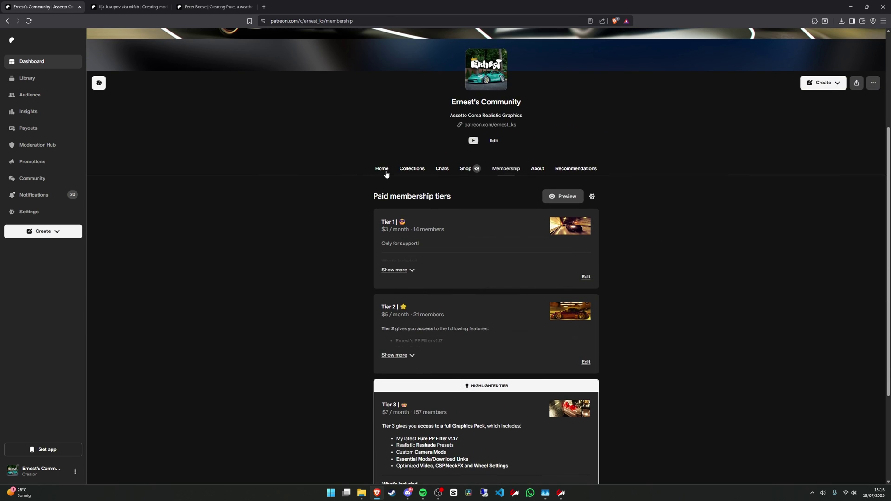
Try to download Ernest's Graphics Pack v1.4.zip from the community's home posts to the Desktop.
click(384, 171)
scroll(433, 308, down, 5)
scroll(433, 309, down, 4)
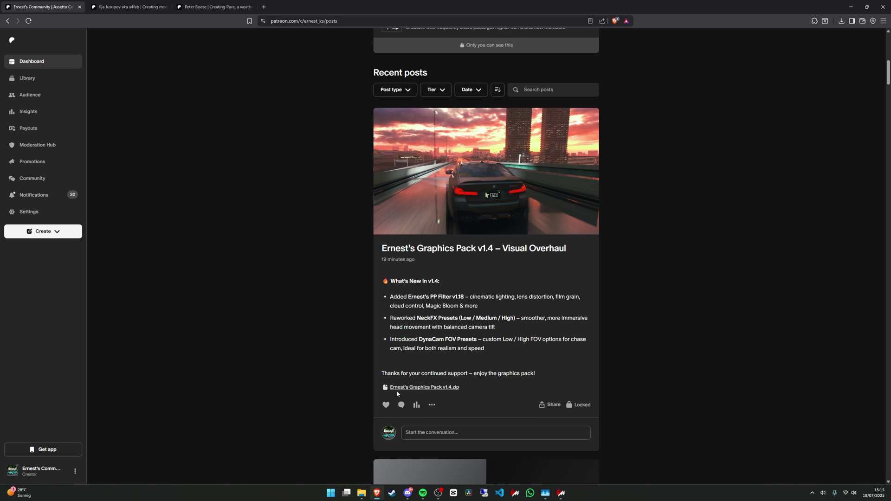
click(441, 389)
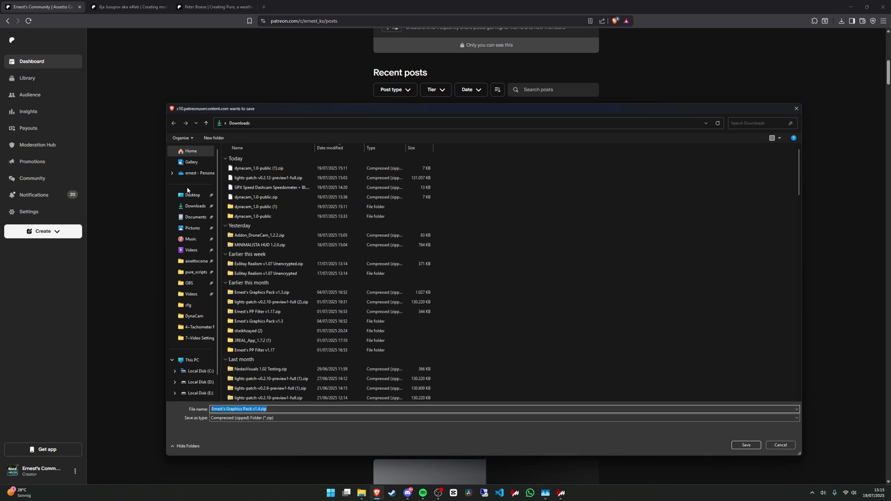
click(189, 194)
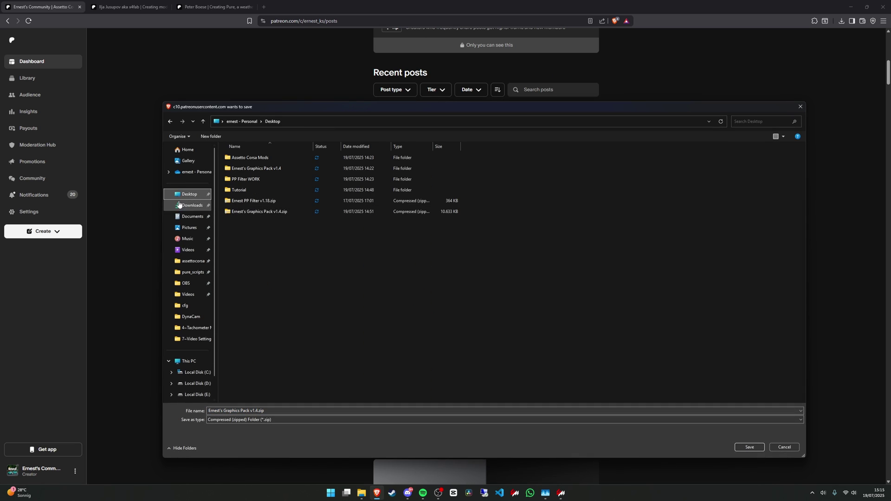
click(784, 447)
scroll(503, 372, up, 6)
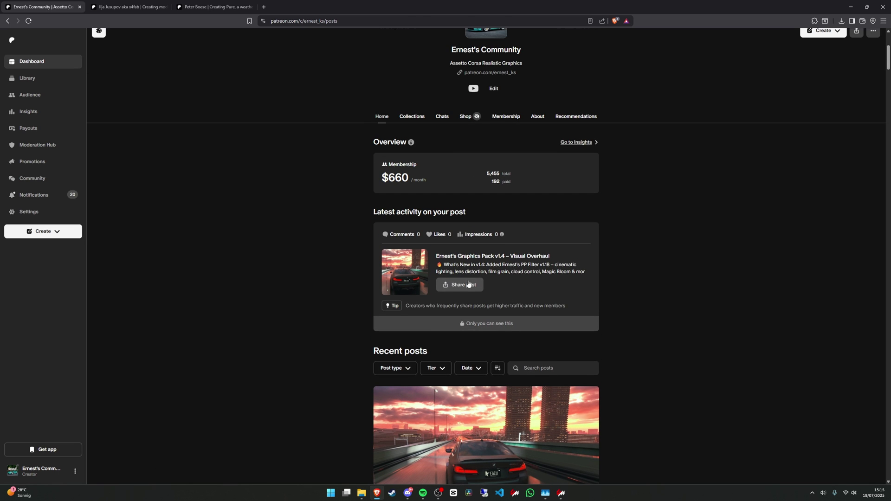
Review x4fab's "A few quick fixes" post, which offers lights-patch-v0.2.12-preview1-full.zip.
click(133, 6)
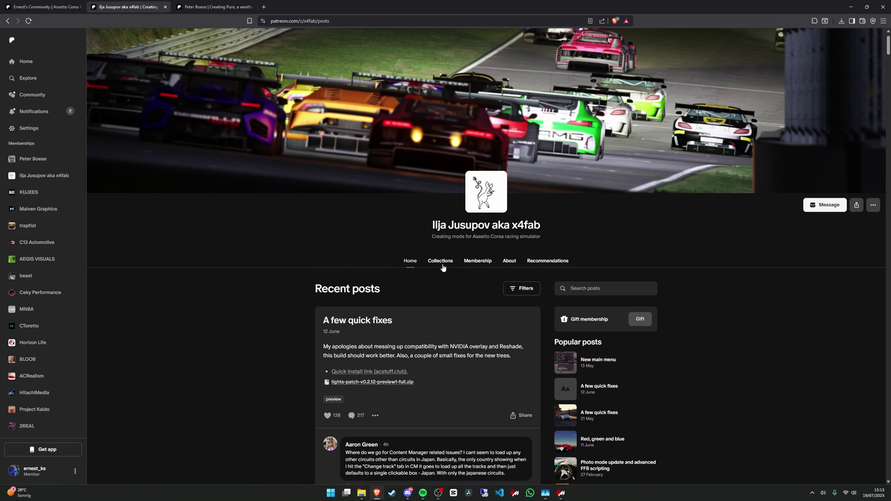
scroll(318, 245, down, 3)
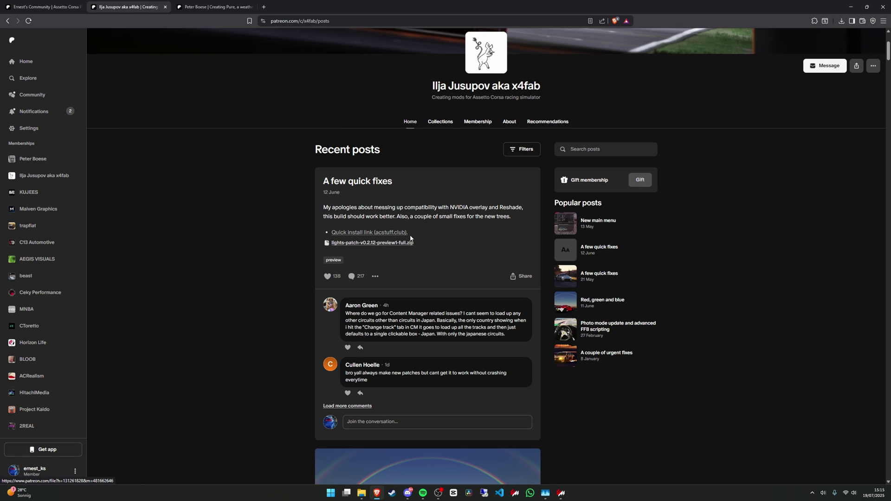
scroll(404, 279, down, 2)
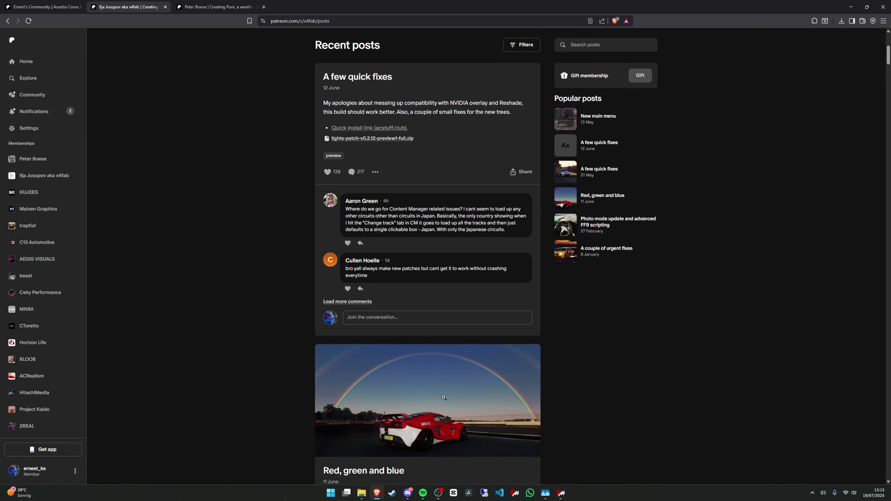
scroll(444, 397, down, 1)
scroll(314, 247, up, 5)
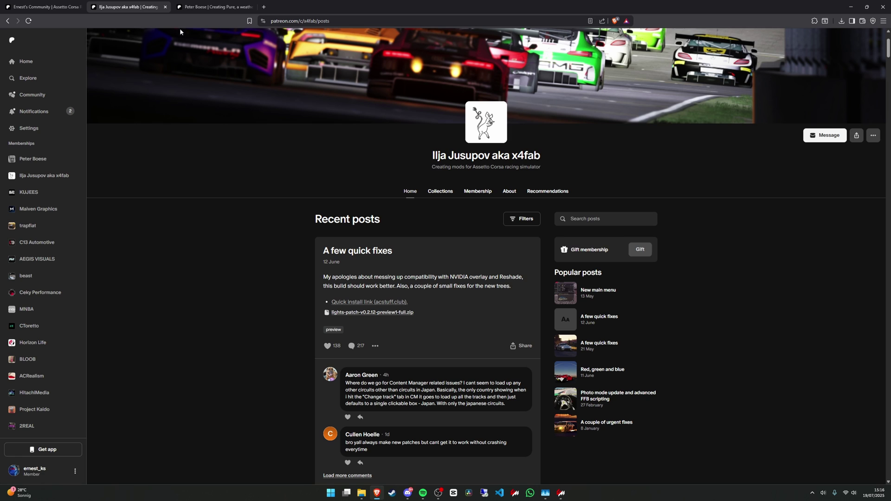
Examine the Pure 2.57 development update post on the Pure creator's page, including its CSP requirements and Highres download links.
click(214, 8)
scroll(401, 351, up, 8)
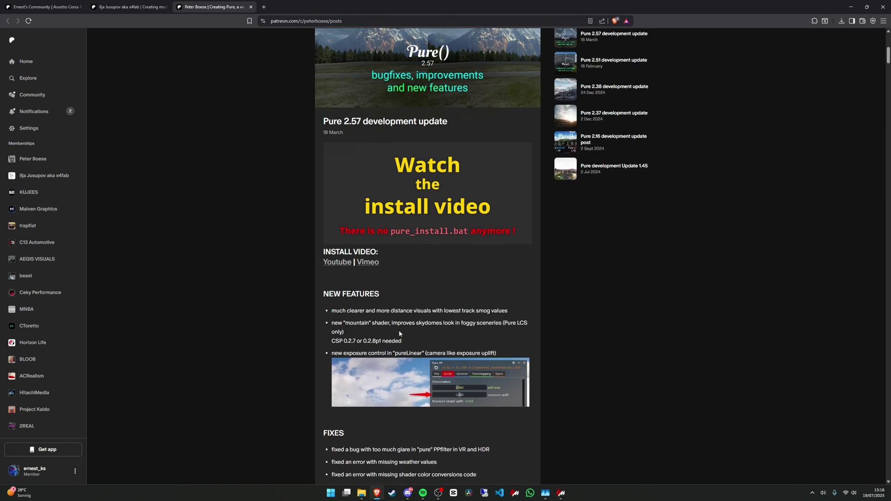
scroll(402, 351, down, 4)
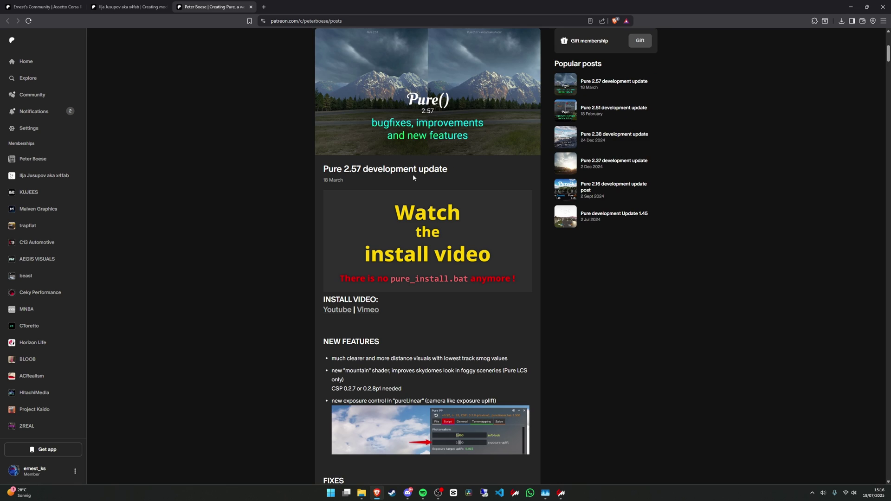
scroll(413, 177, down, 5)
scroll(444, 296, up, 5)
scroll(559, 348, up, 5)
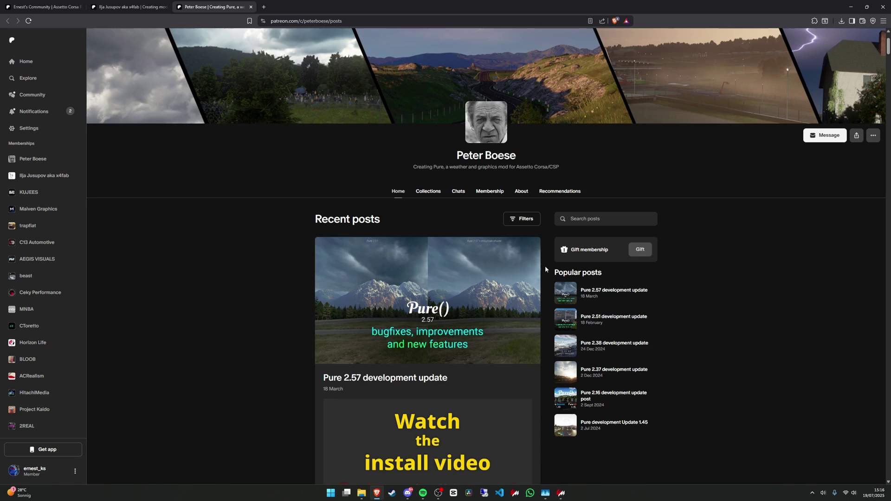
scroll(545, 266, down, 7)
scroll(438, 323, down, 8)
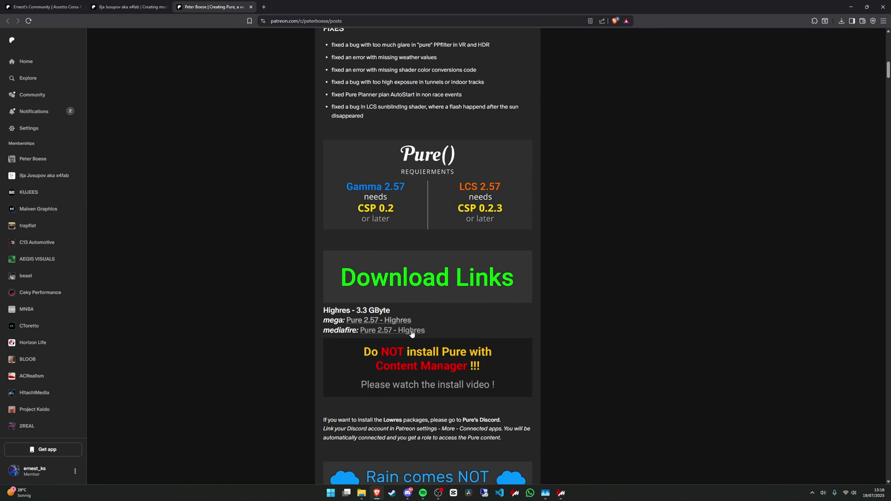
scroll(390, 336, up, 4)
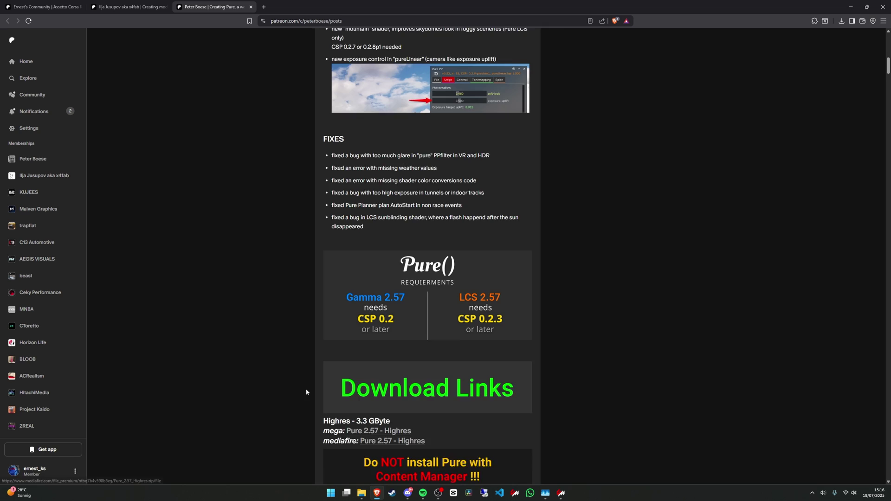
Go to the desktop, close the old Explorer window and open "1~Link your discord" inside the Ernest's Graphics Pack v1.4 folder.
click(27, 4)
scroll(335, 342, up, 4)
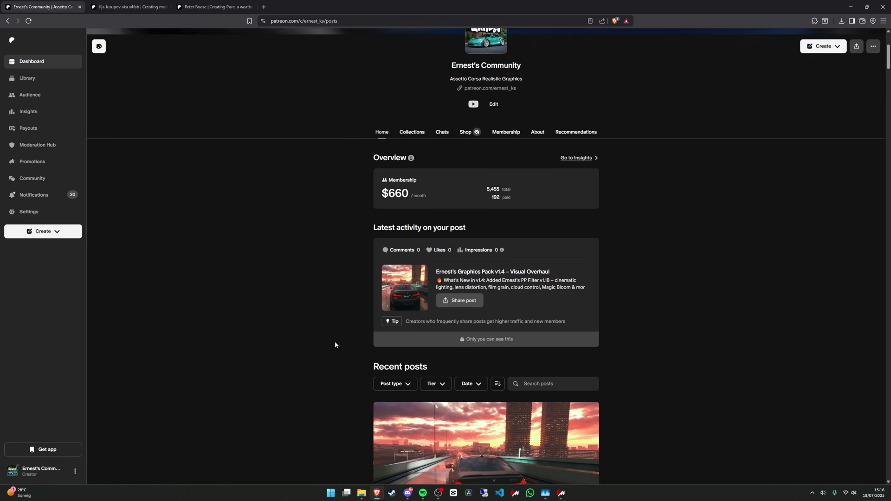
scroll(358, 323, down, 3)
click(848, 7)
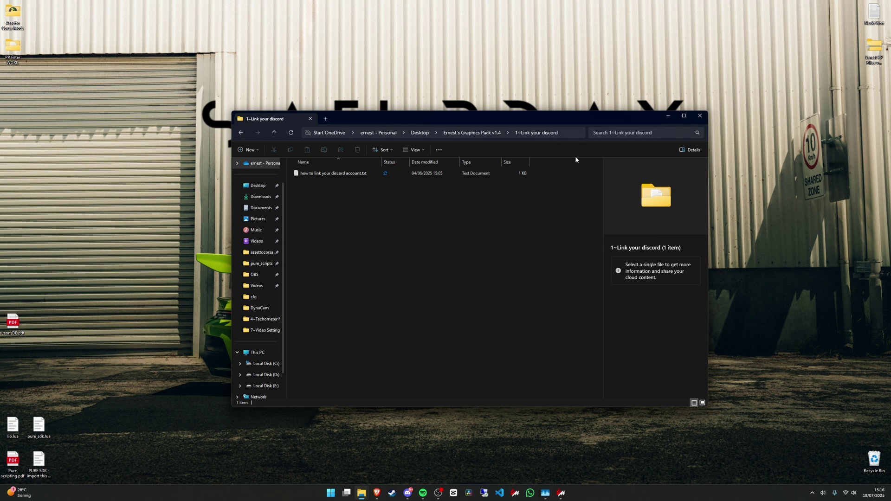
drag(660, 116, 460, 62)
double_click(659, 268)
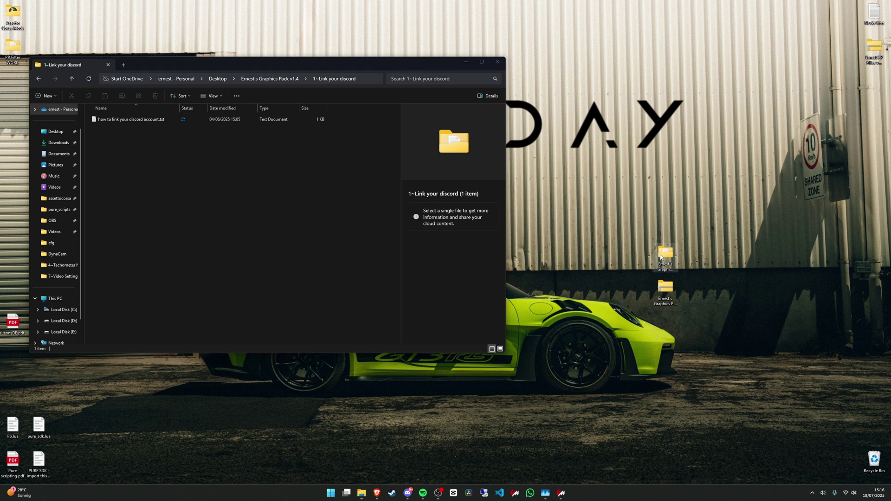
click(498, 61)
click(499, 60)
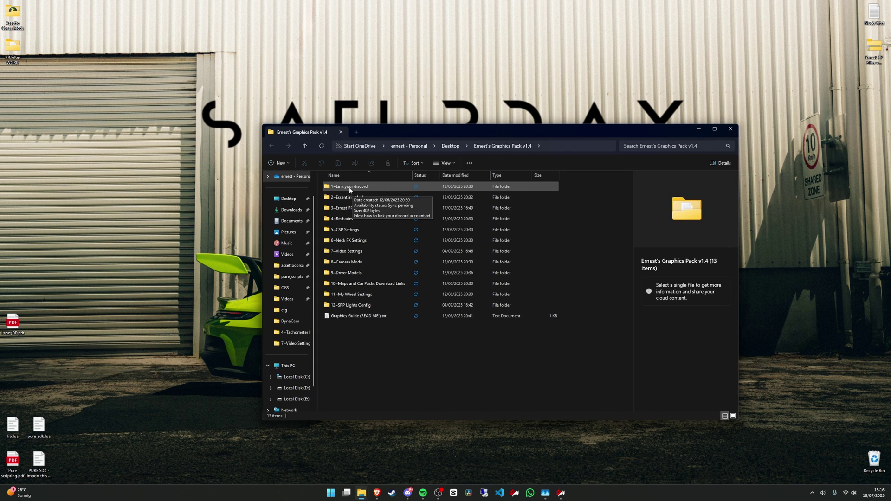
double_click(348, 187)
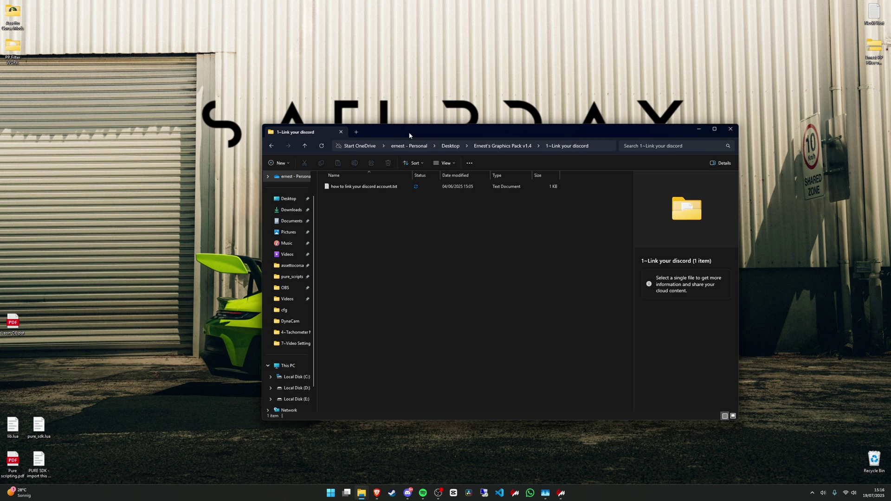
drag(410, 135, 380, 106)
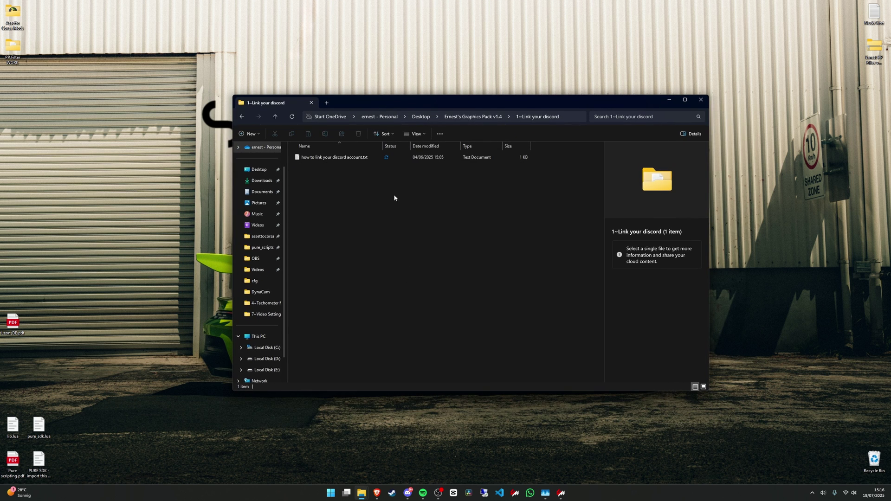
Return to Patreon in the browser and switch from the creator account to the member account.
click(377, 492)
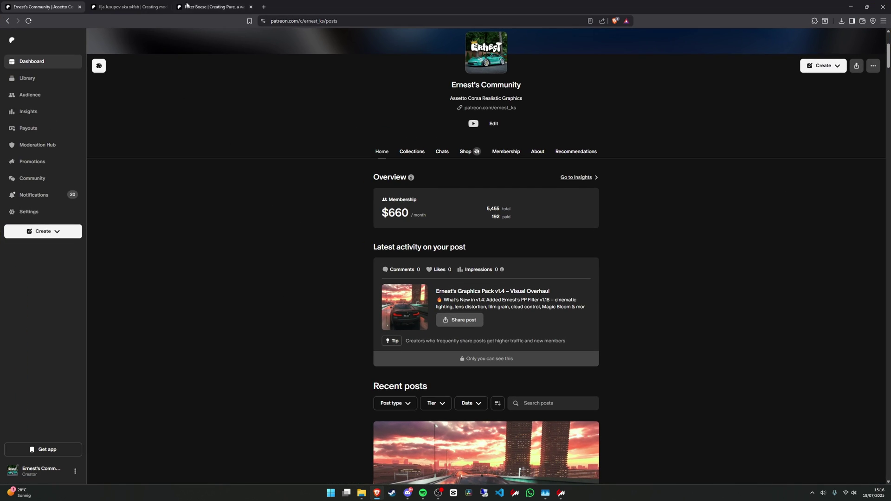
click(39, 471)
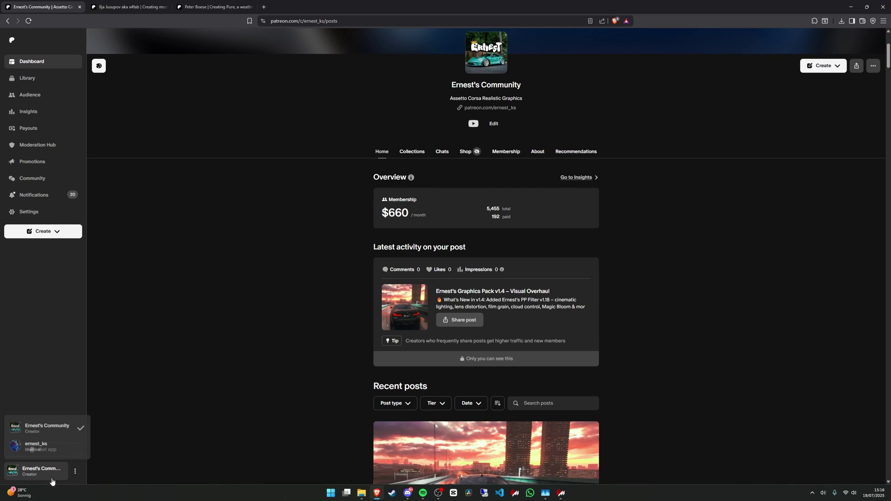
click(34, 447)
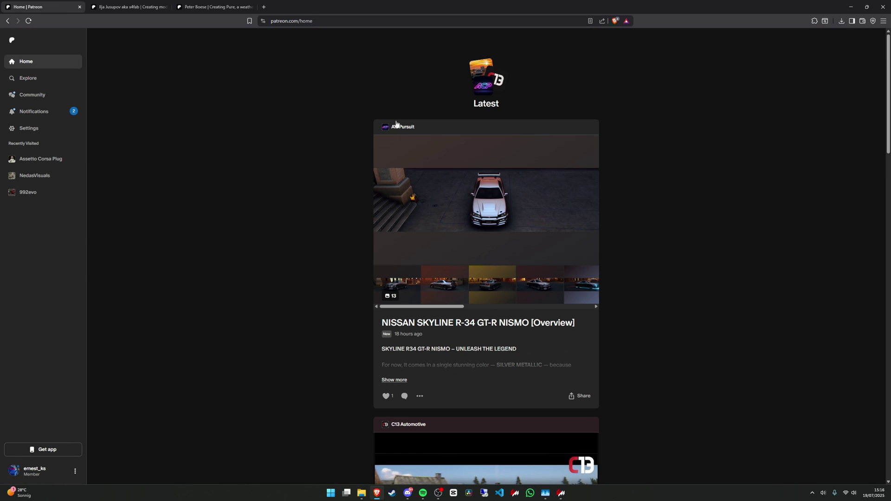
Open the Discord connection page among the connected apps in the Patreon account settings.
click(21, 133)
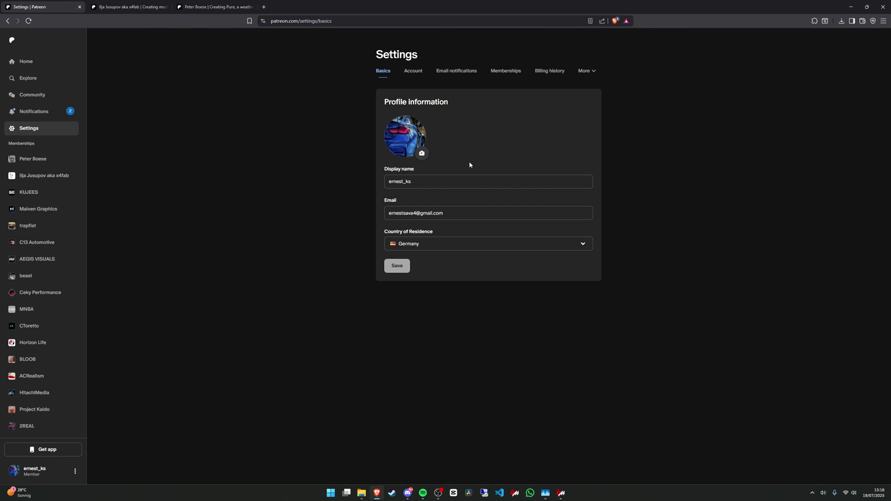
click(594, 72)
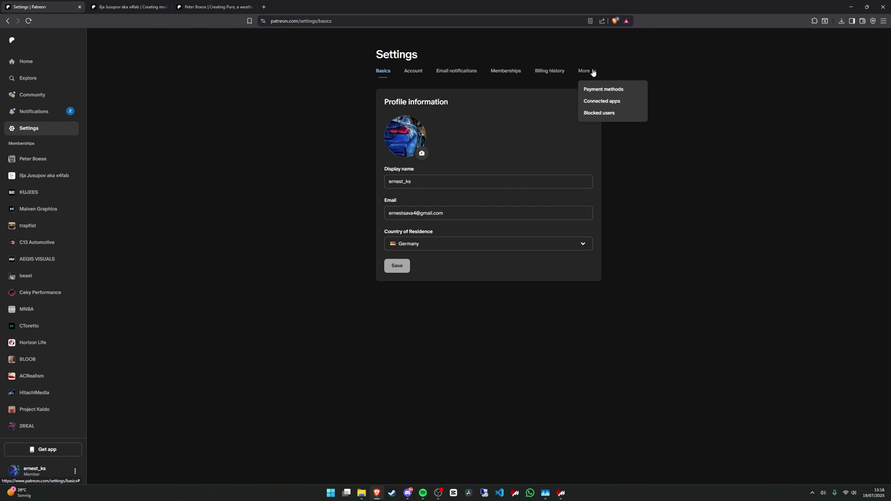
click(601, 106)
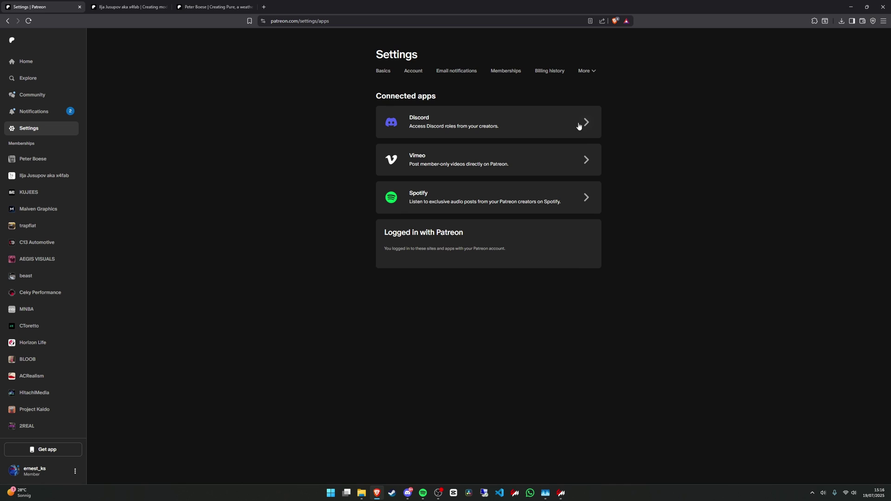
click(587, 121)
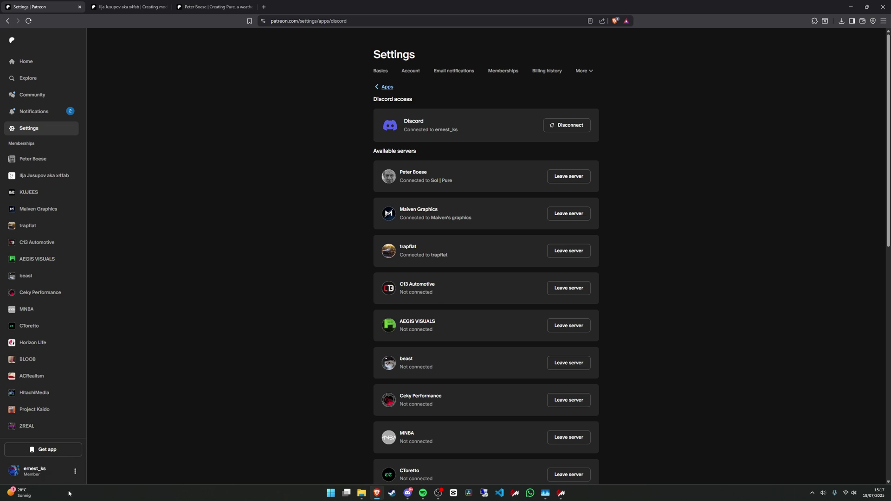
Switch to Discord and view the profile of a Tier 3 member in Ernest's Community to check their roles.
click(70, 472)
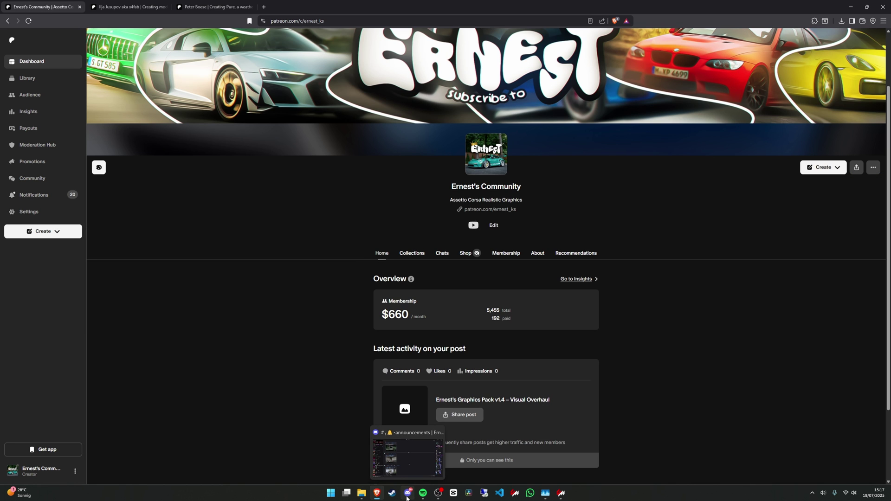
click(407, 495)
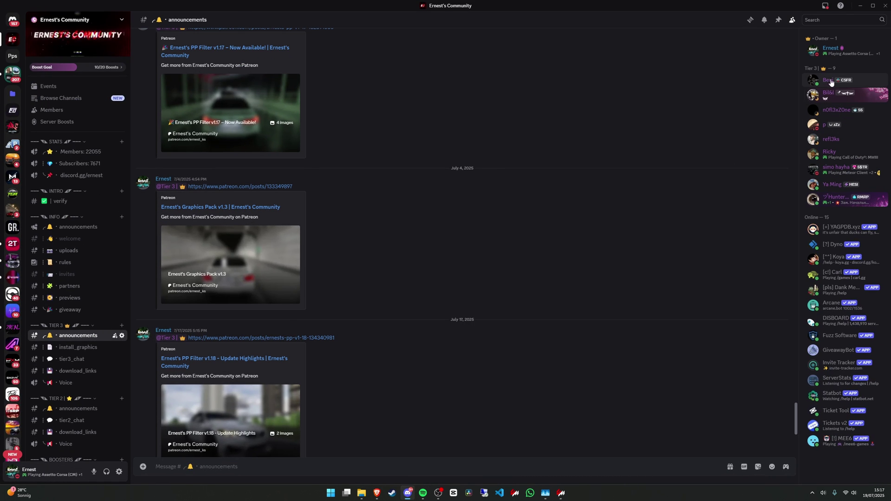
click(831, 81)
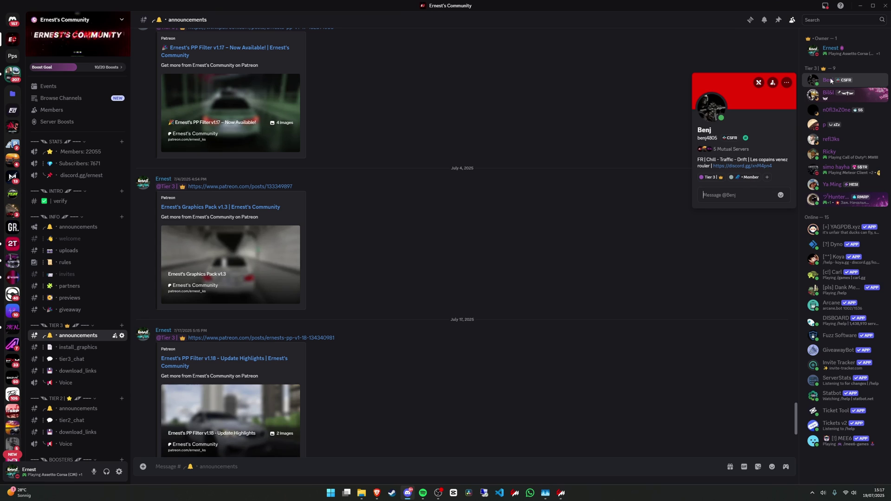
Close the member profile, open the tier3_chat channel in Ernest's Community, and minimise the open windows to reach the desktop.
click(727, 99)
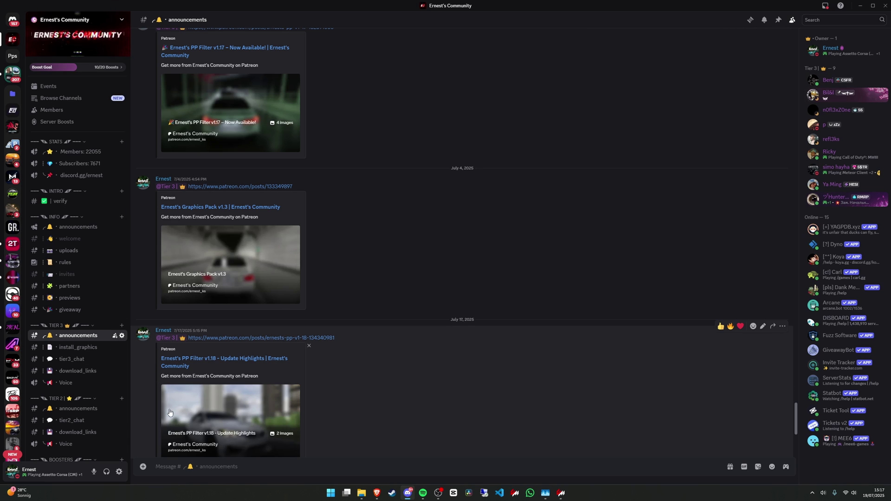
scroll(83, 325, down, 3)
click(75, 292)
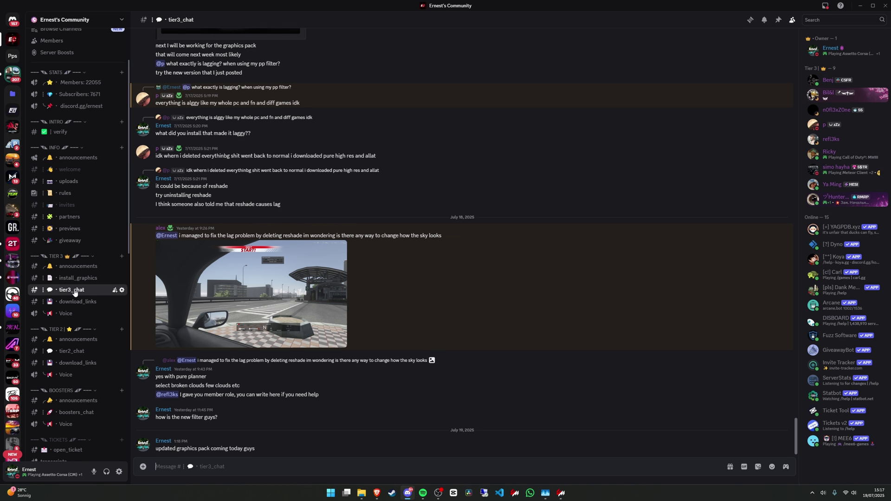
click(860, 7)
click(851, 7)
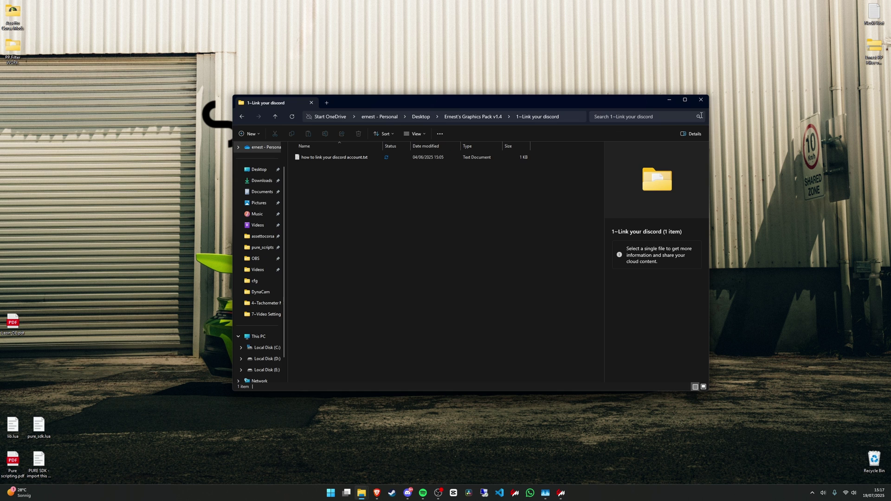
Close the old Explorer window and open "1~Buy the game" under "2~Essentials Mods" in the Ernest's Graphics Pack v1.4 folder.
click(701, 99)
double_click(666, 258)
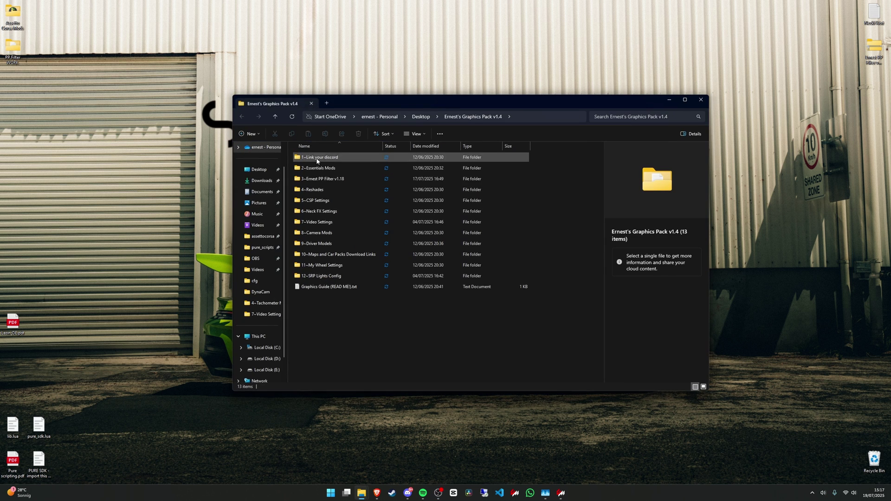
double_click(314, 169)
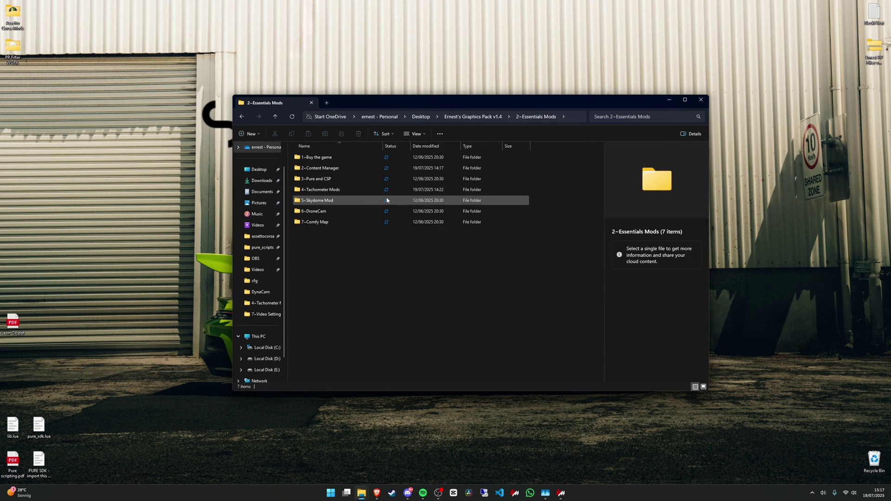
drag(382, 104, 301, 82)
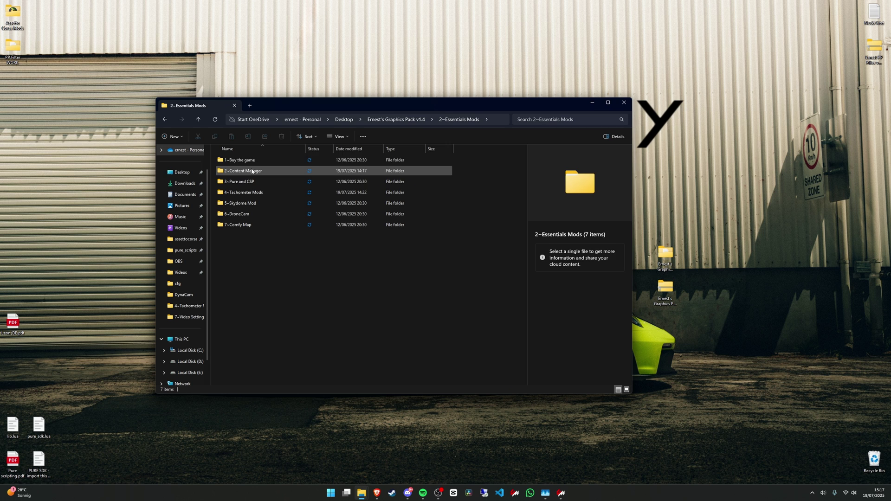
double_click(241, 160)
Switch to Steam, search the store for "assetto", view the Assetto Corsa store page, and minimise Steam.
click(392, 491)
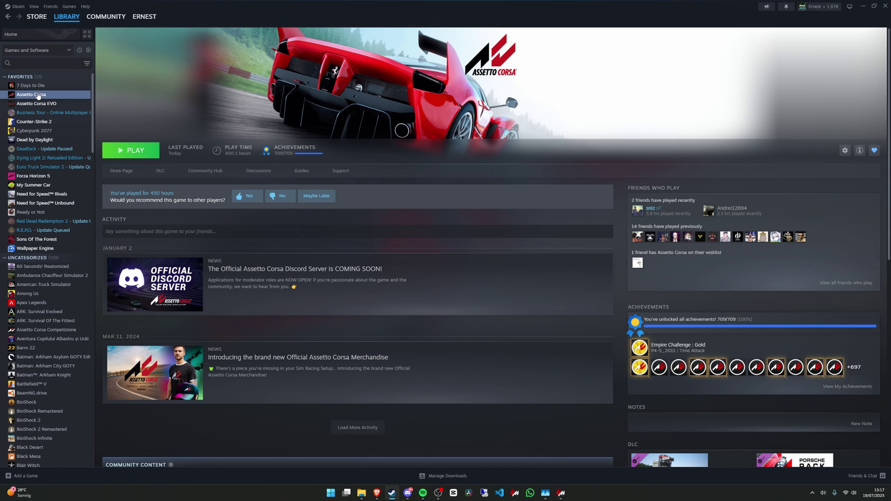
click(37, 16)
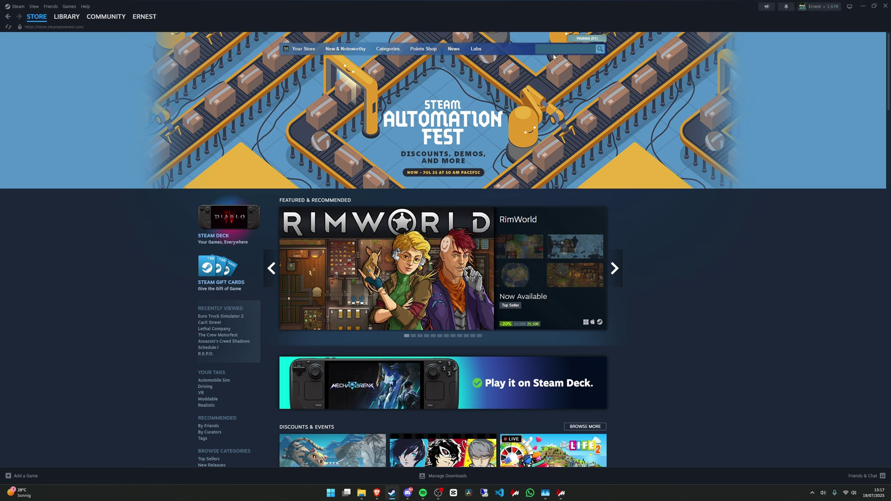
click(554, 56)
text(assetto)
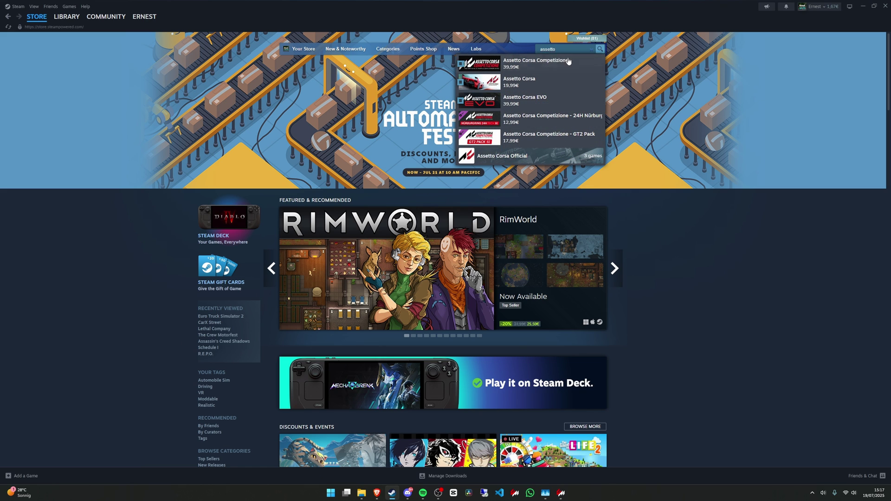
click(517, 88)
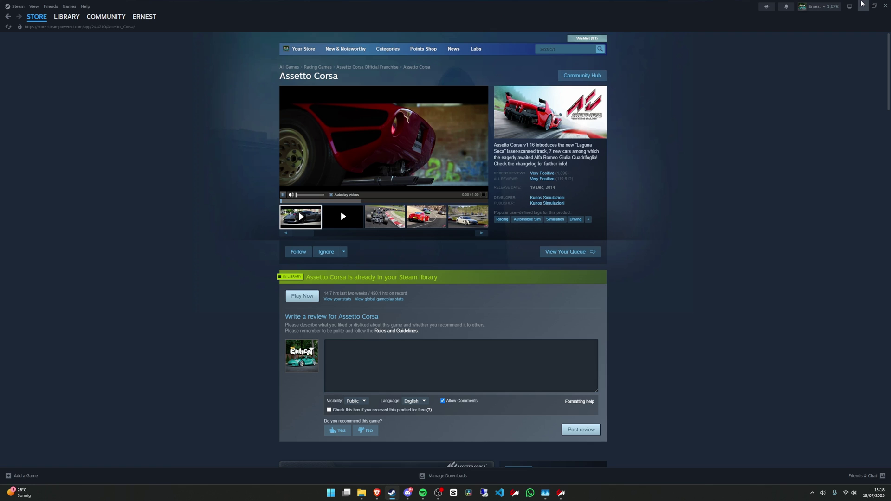
click(863, 8)
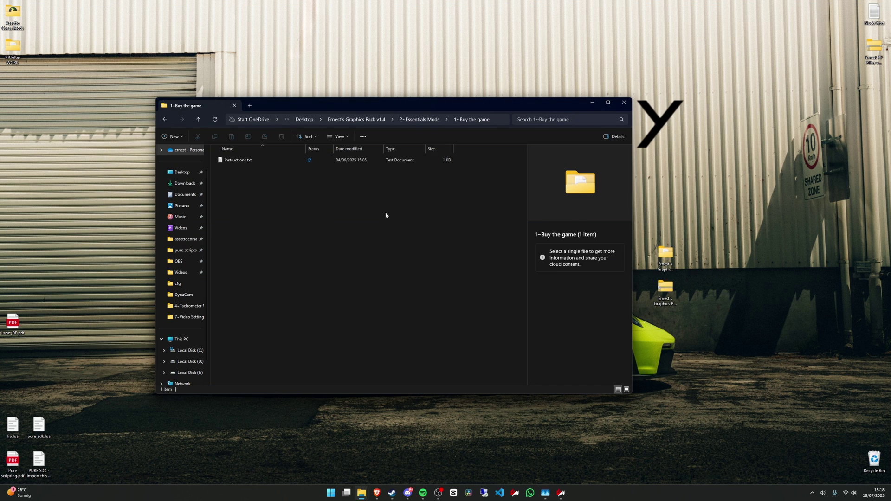
View the contents of the "2~Content Manager" folder and return to "2~Essentials Mods".
key(alt+Left)
double_click(255, 172)
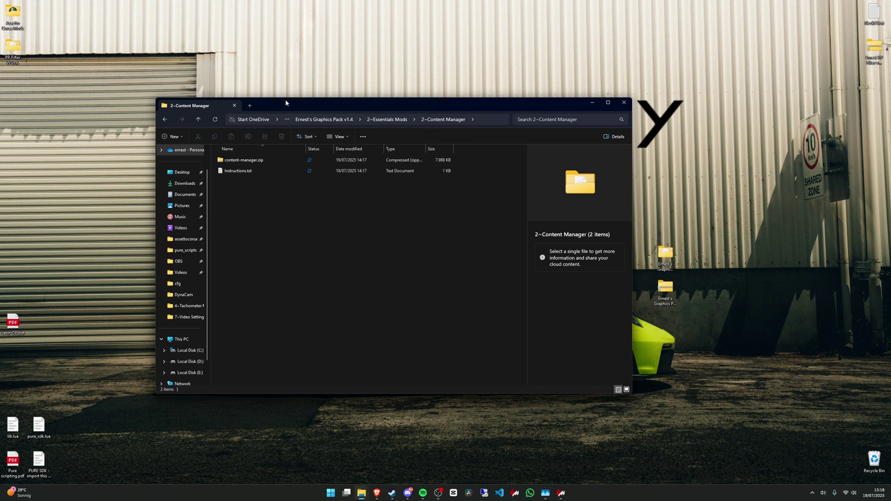
drag(285, 103, 327, 116)
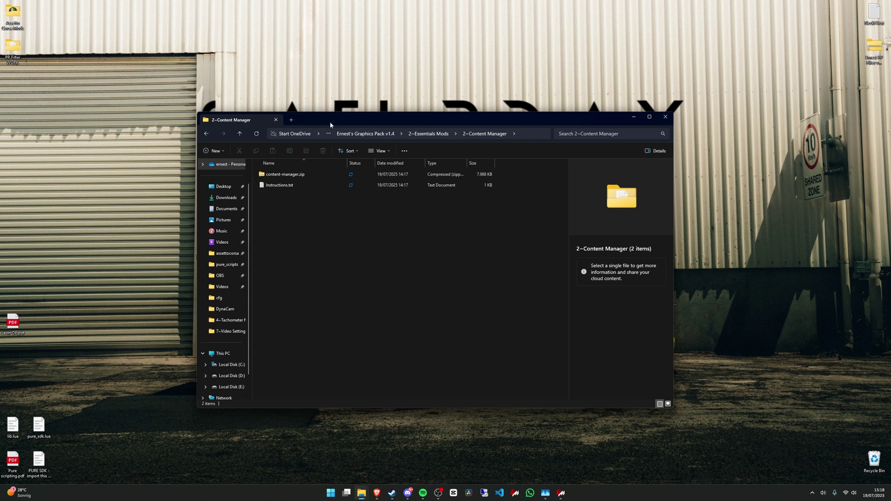
drag(310, 118, 350, 102)
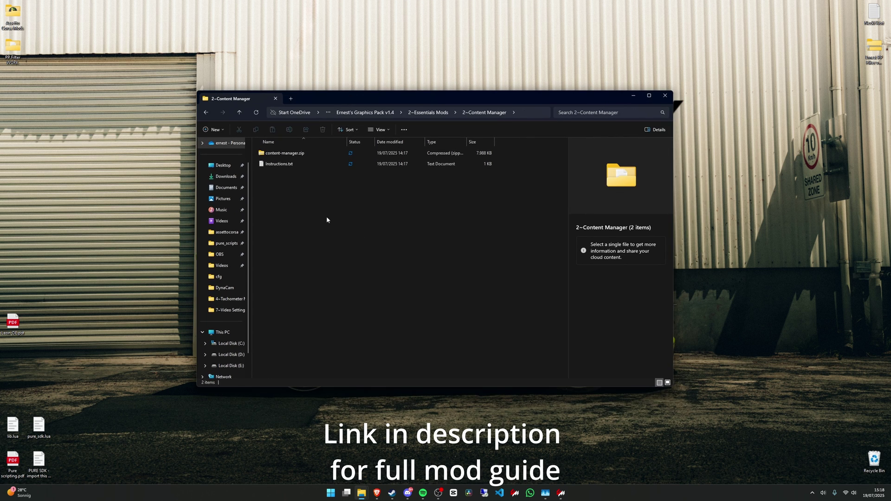
key(alt+Left)
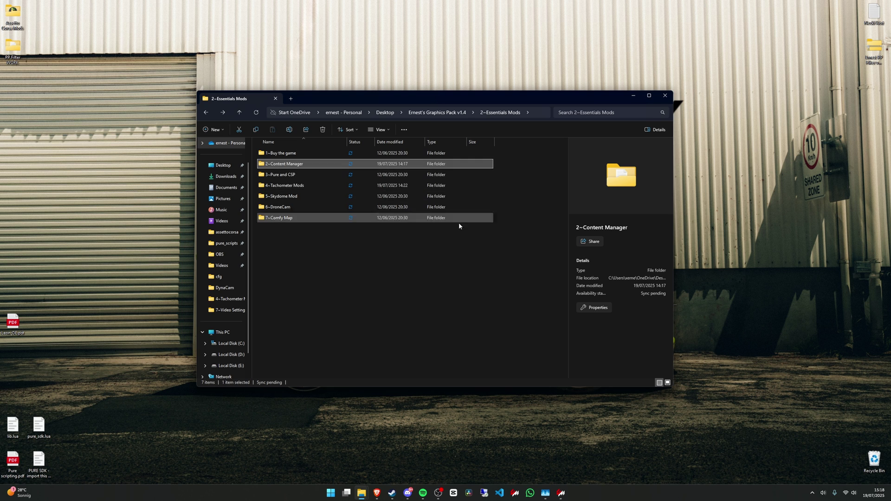
Minimise the "2~Essentials Mods" window and open the Tutorial folder from the desktop.
drag(478, 101, 515, 129)
click(671, 125)
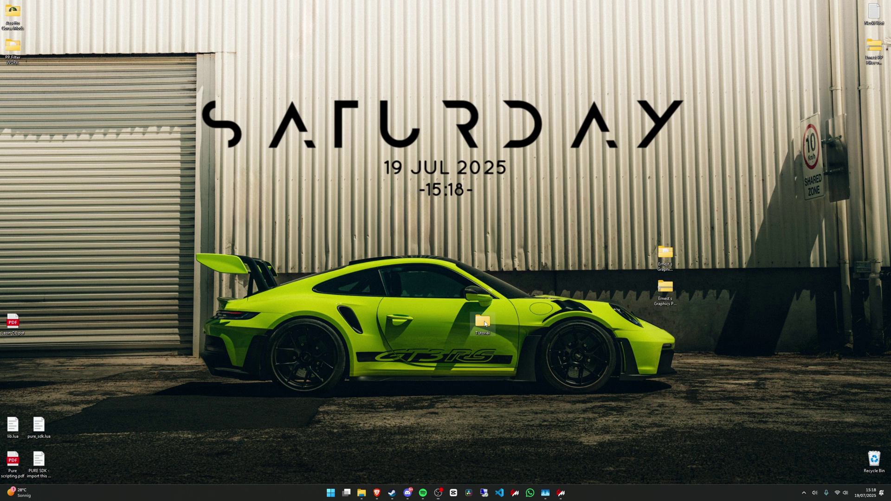
double_click(483, 323)
drag(362, 136, 313, 111)
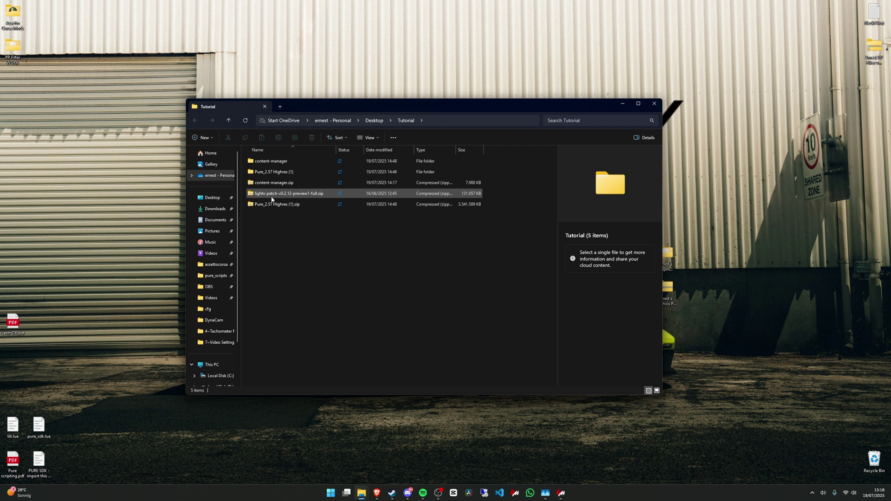
Switch to Content Manager, restore it to a movable window, and bring the Tutorial folder in front of it.
click(561, 493)
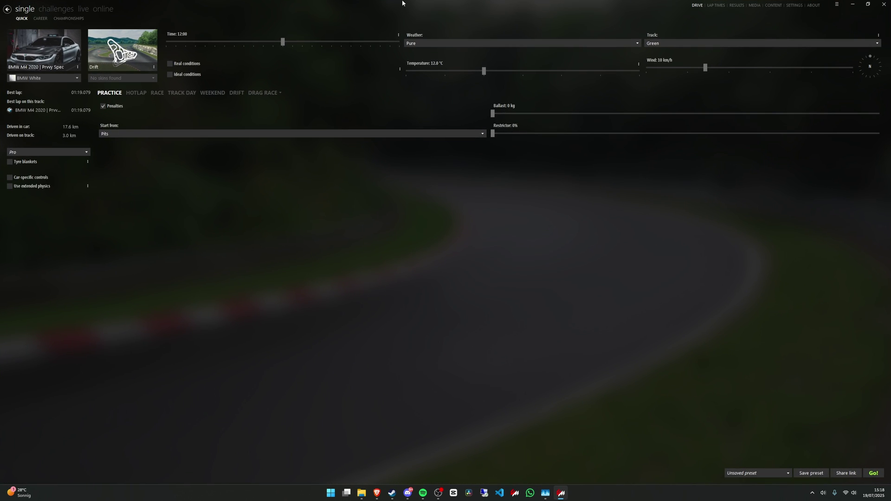
click(860, 8)
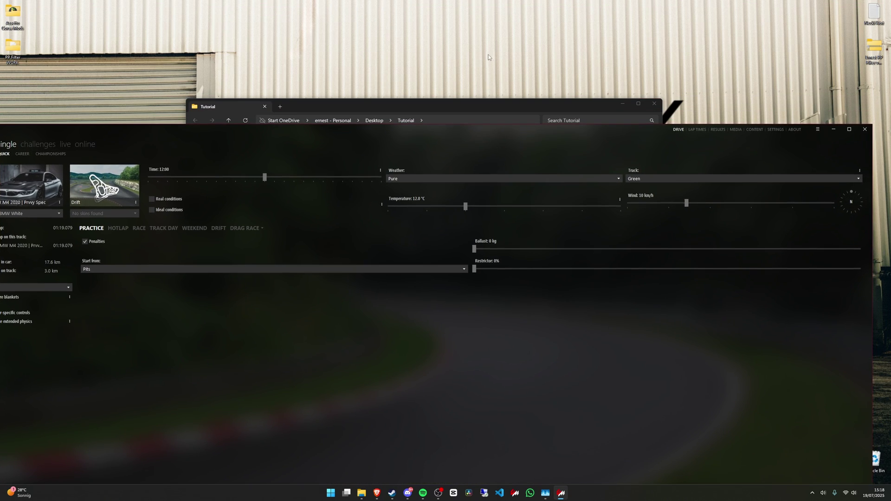
drag(410, 133, 447, 29)
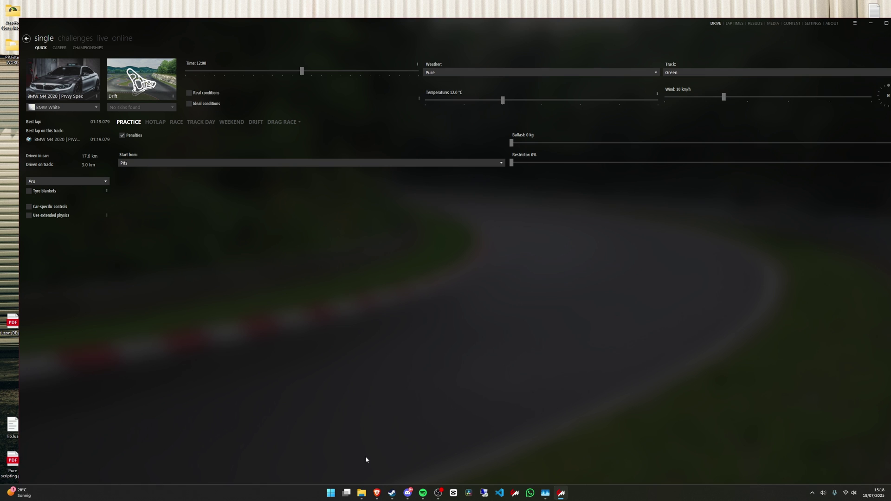
mouse_move(358, 495)
mouse_move(422, 451)
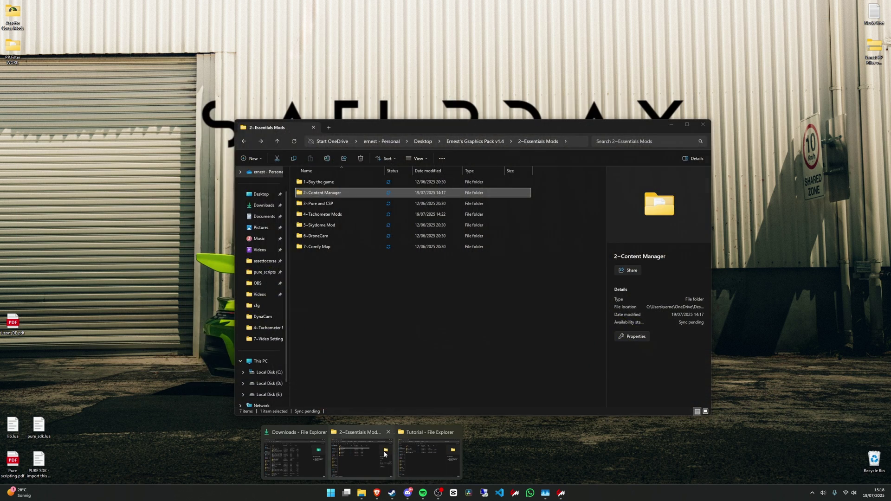
click(418, 451)
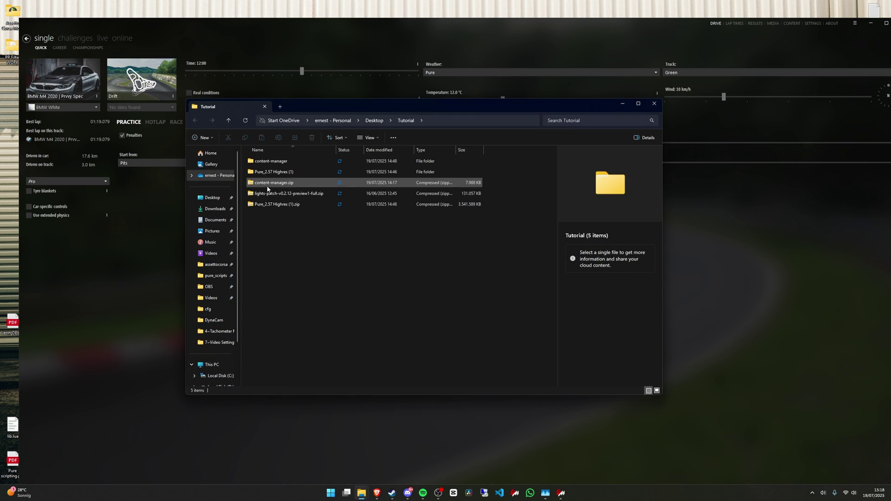
Add lights-patch-v0.2.12-preview1-full.zip from the Tutorial folder to Content Manager, minimise the folder, and maximise Content Manager.
click(274, 194)
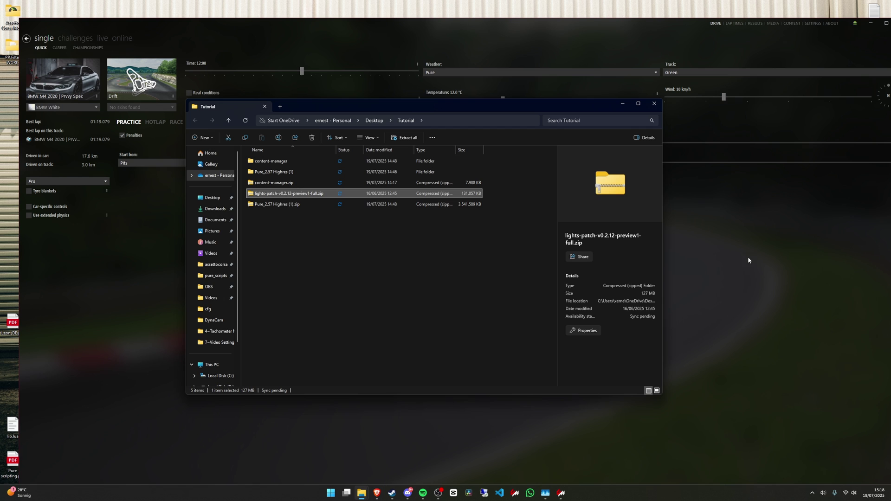
click(622, 104)
double_click(597, 32)
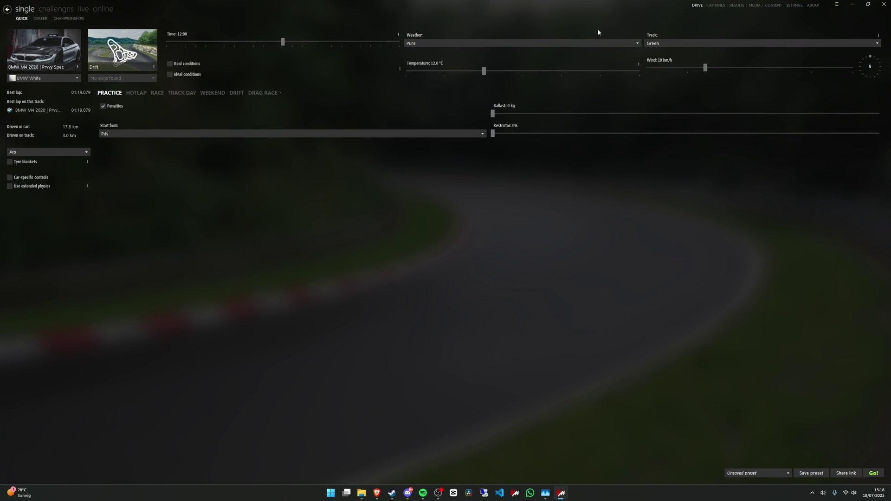
Install the lights-patch-v0.2.12-preview1 Custom Shaders Patch update over the existing files, clearing completed downloads before and after.
click(836, 8)
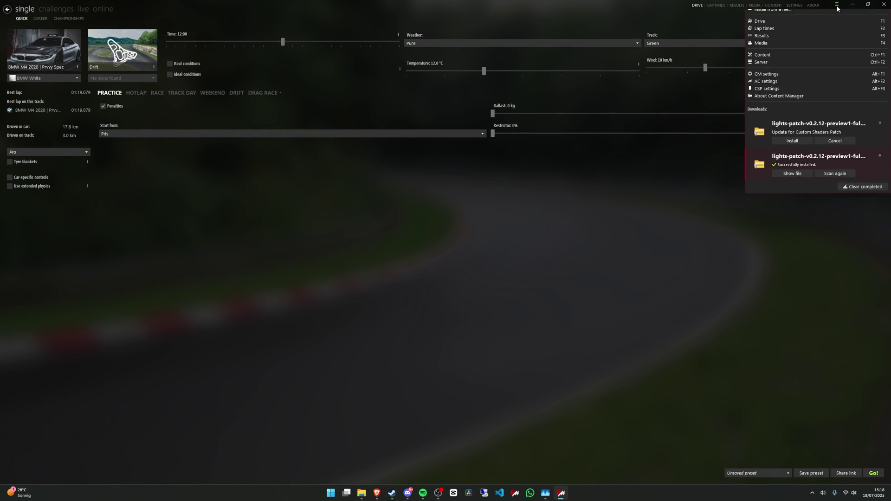
click(849, 188)
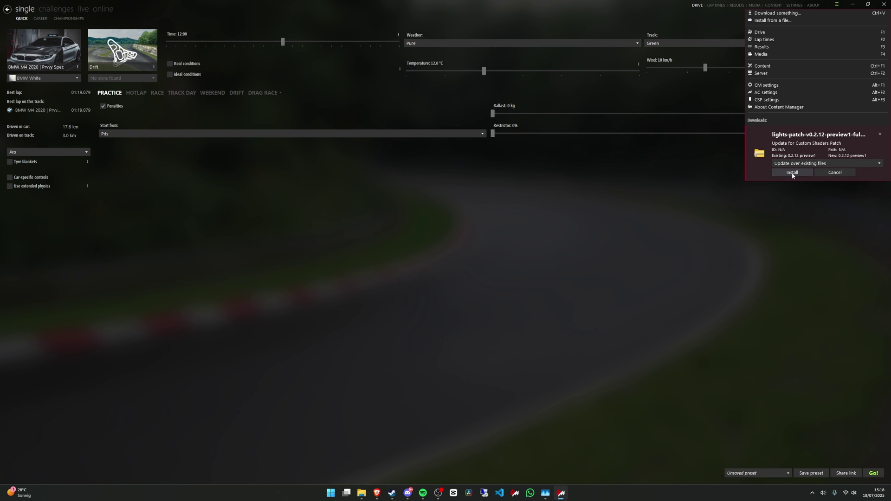
click(792, 173)
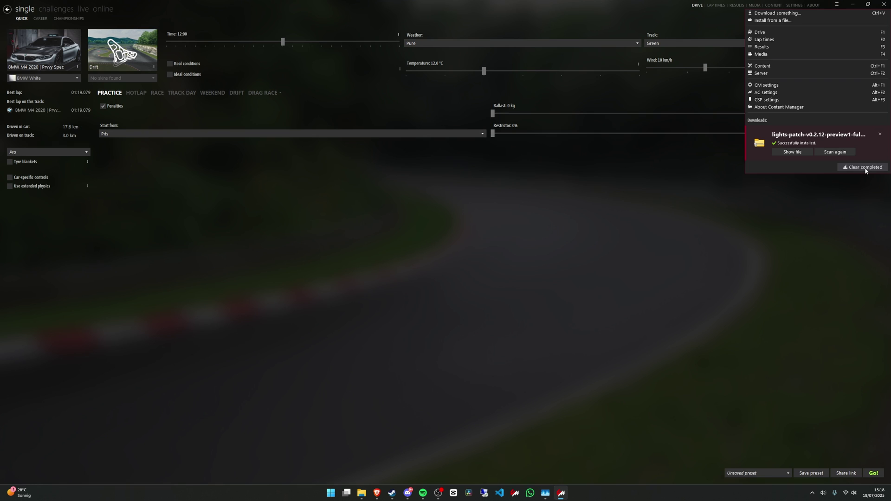
click(864, 167)
Check the active Custom Shaders Patch version on its About & Updates settings page and minimise Content Manager.
click(794, 5)
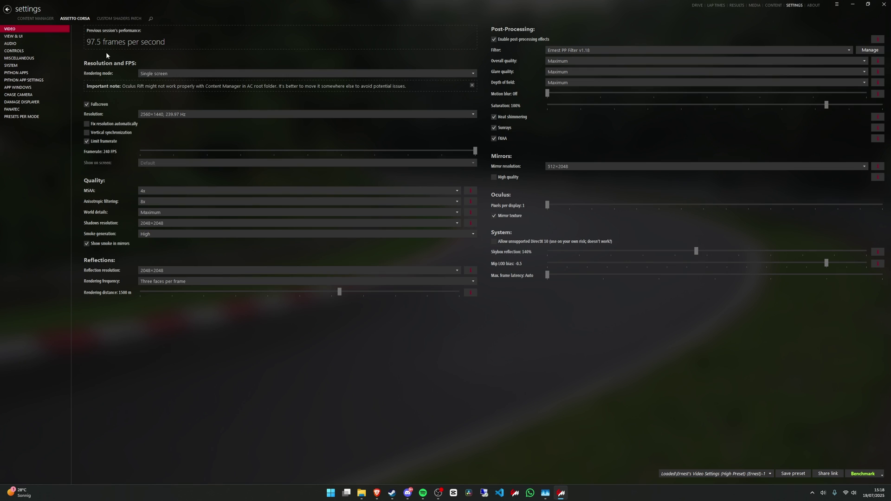
click(113, 19)
click(14, 41)
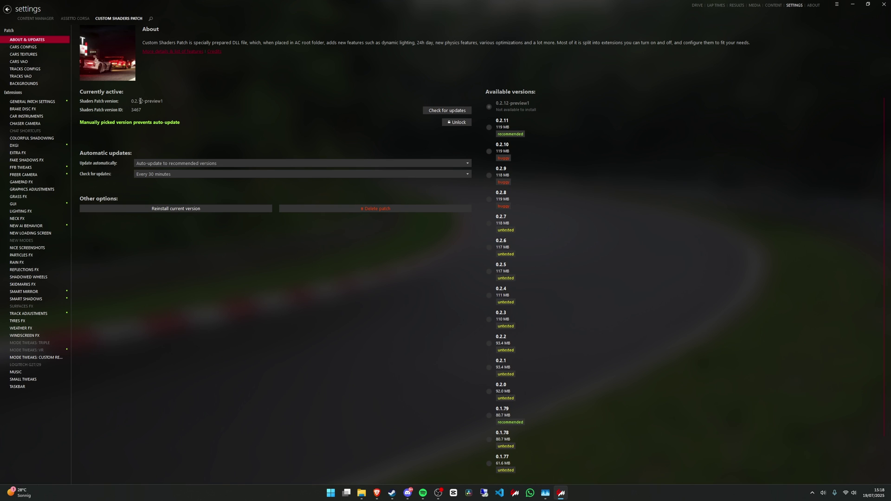
click(853, 4)
Return to the Tutorial folder, select Pure_2.57 Highres (1).zip as the source archive, and open the extracted "Pure_2.57 Highres (1)" folder.
click(361, 493)
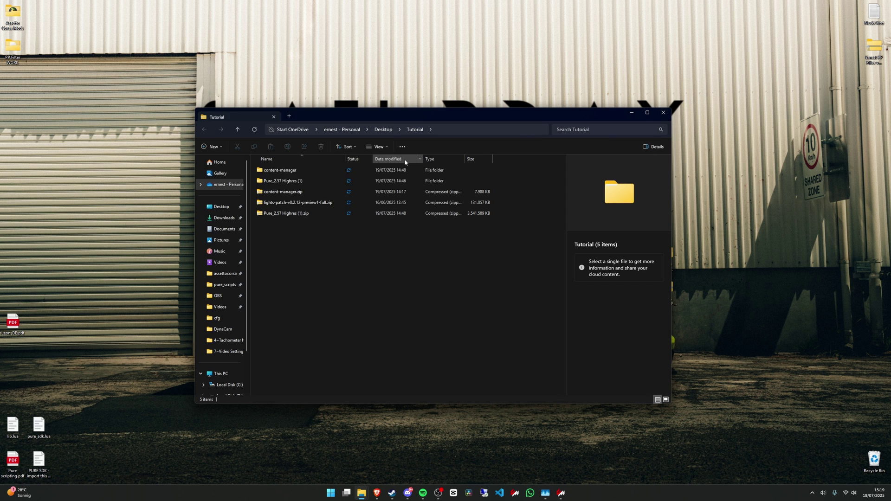
mouse_move(317, 118)
mouse_down()
mouse_move(297, 157)
mouse_move(312, 115)
mouse_up()
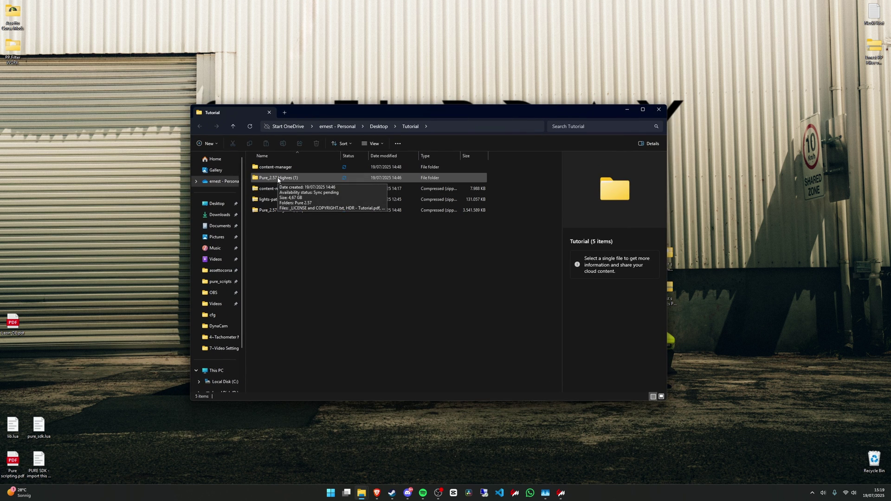
drag(329, 112, 285, 113)
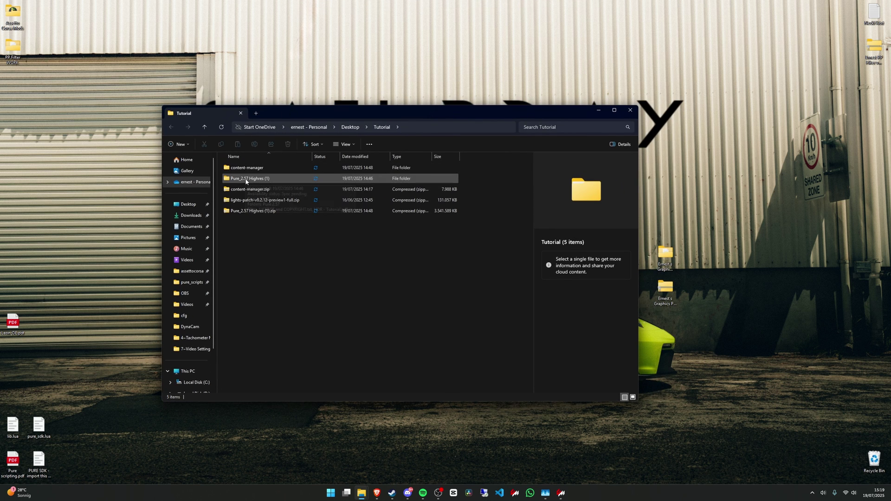
double_click(260, 179)
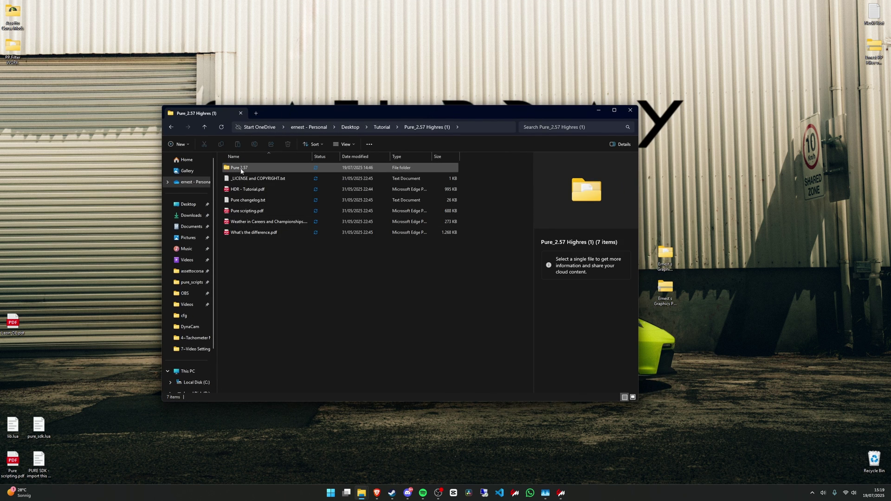
key(alt+Left)
click(297, 211)
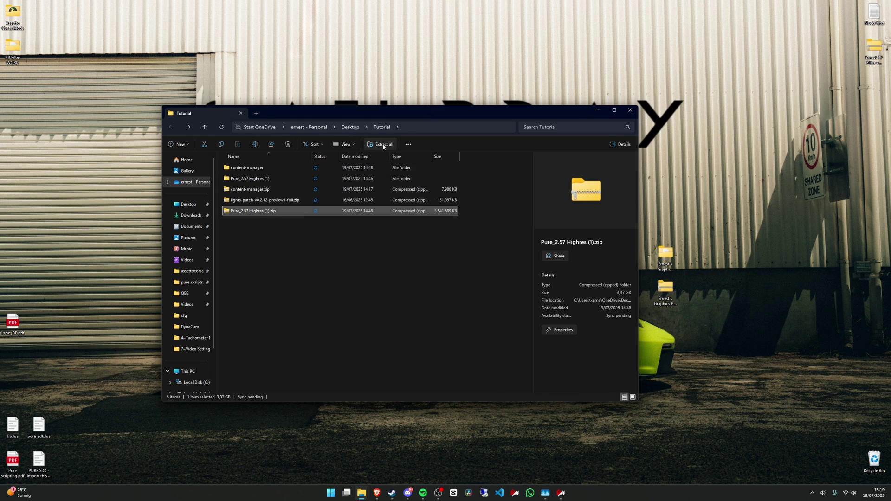
double_click(244, 179)
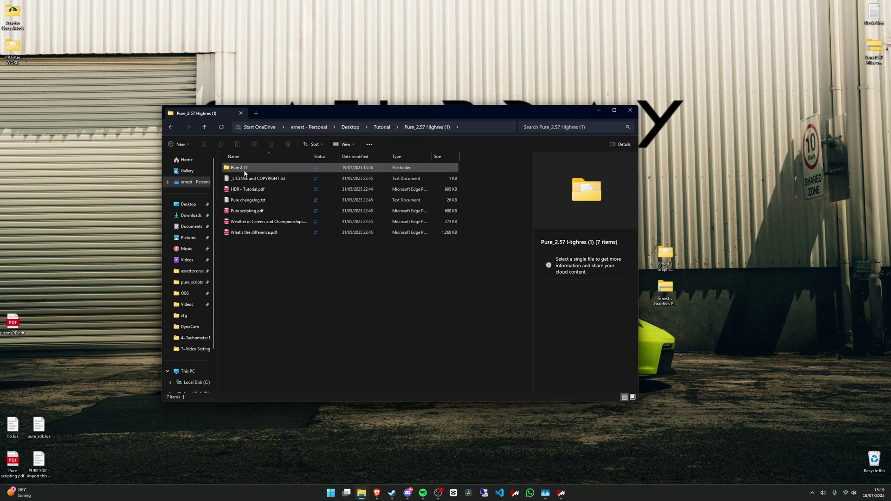
Open the Pure 2.57 folder and copy its apps, content, extension and system folders.
double_click(243, 169)
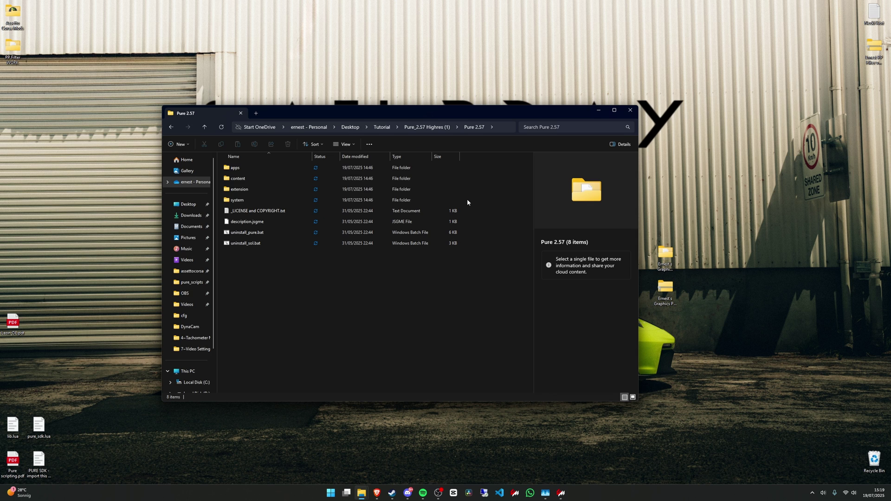
drag(466, 202, 441, 167)
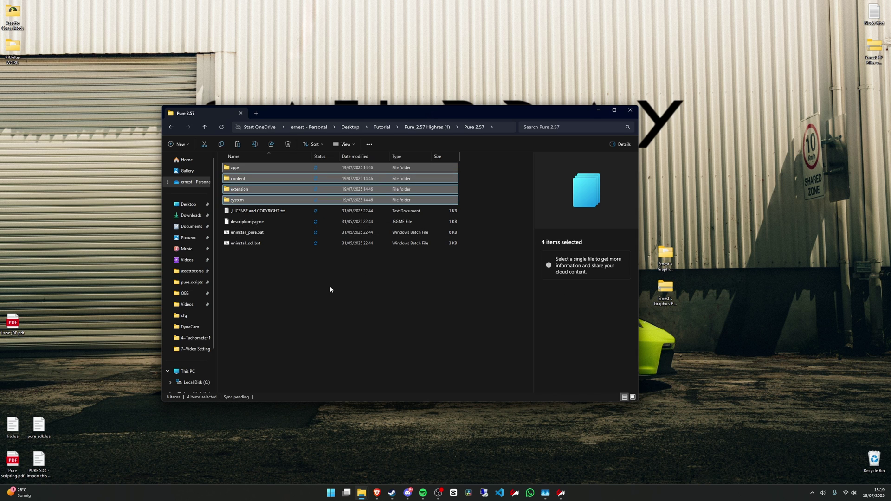
Switch to Steam, browse to Assetto Corsa's installed files from its library properties, and minimise Steam.
click(392, 494)
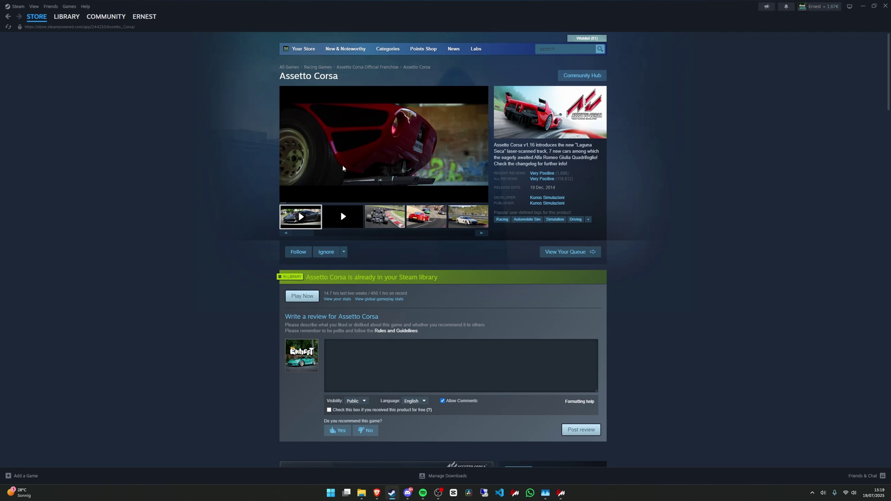
click(66, 19)
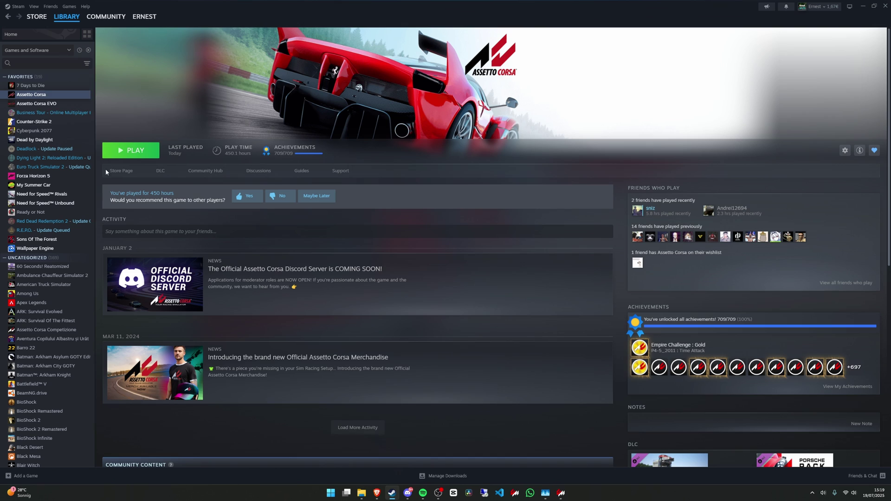
right_click(29, 96)
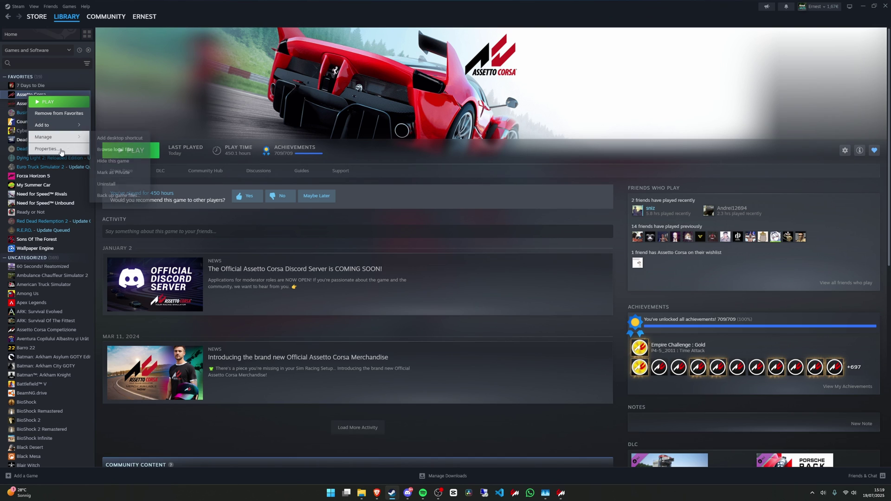
click(51, 149)
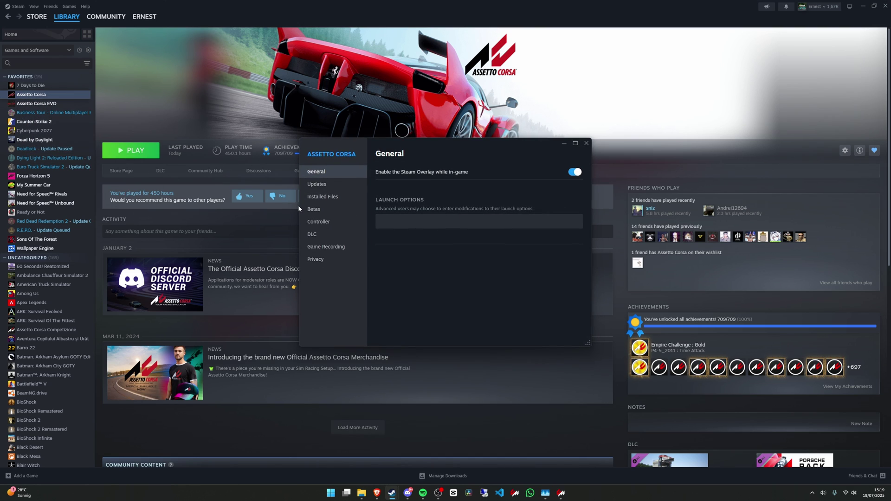
click(321, 198)
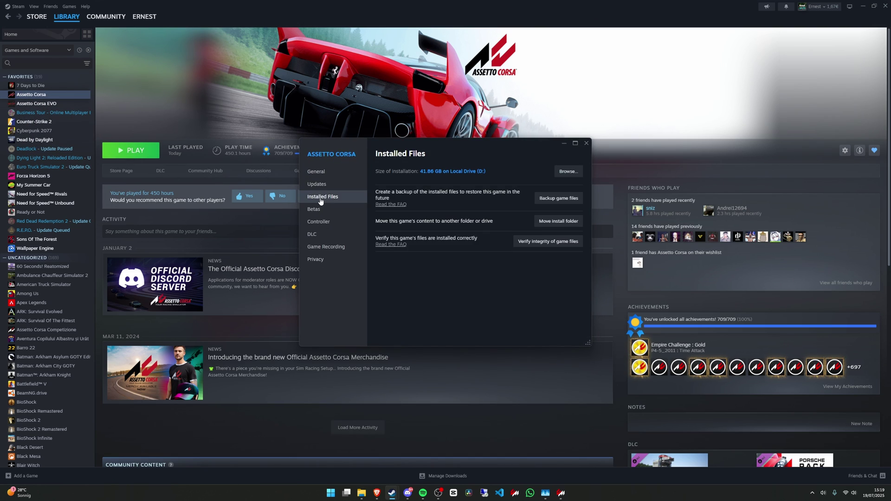
click(575, 175)
click(862, 6)
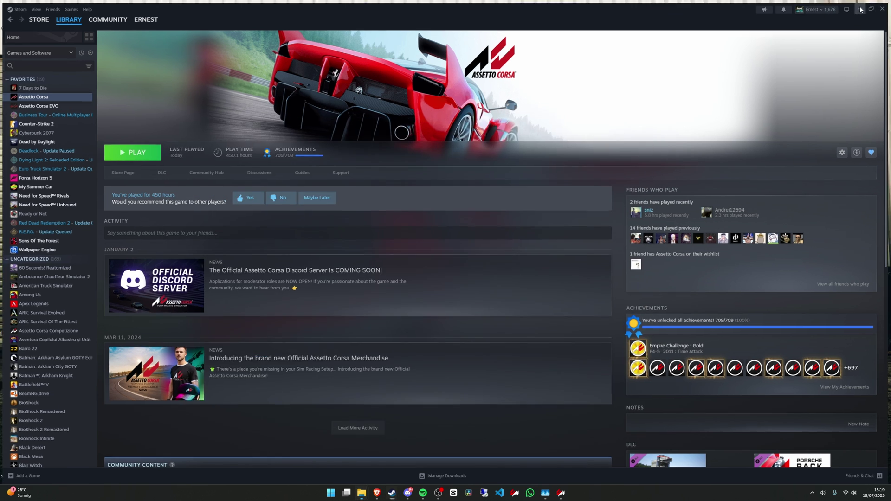
Paste the copied Pure 2.57 folders into the assettocorsa folder and close the leftover windows.
drag(431, 120, 495, 124)
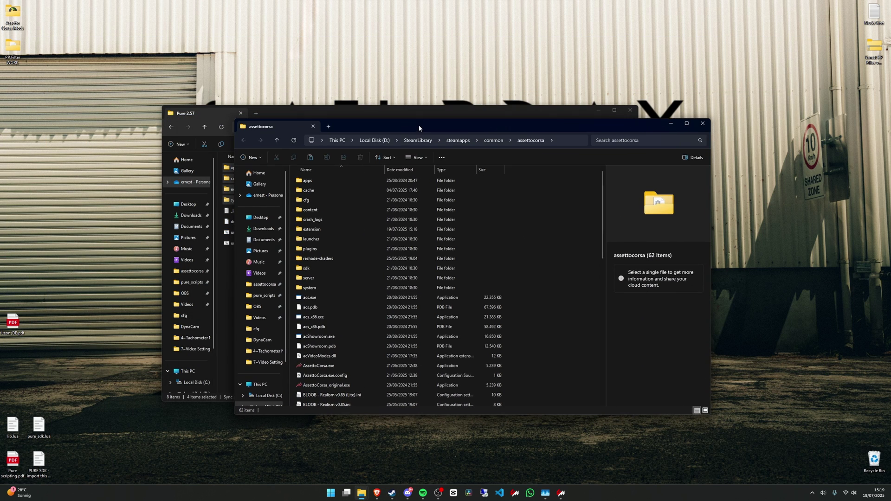
click(311, 158)
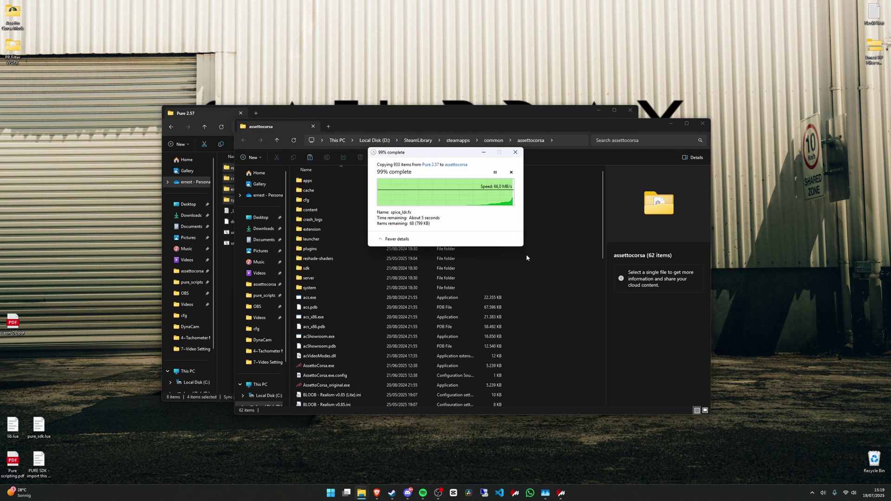
click(701, 125)
click(587, 145)
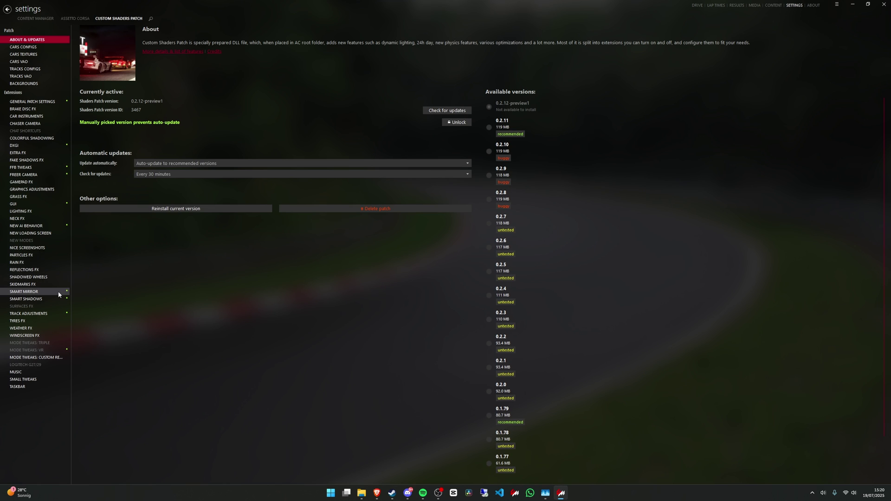
Set the Weather FX weather style to Pure Gamma in Content Manager's Custom Shaders Patch settings.
click(19, 330)
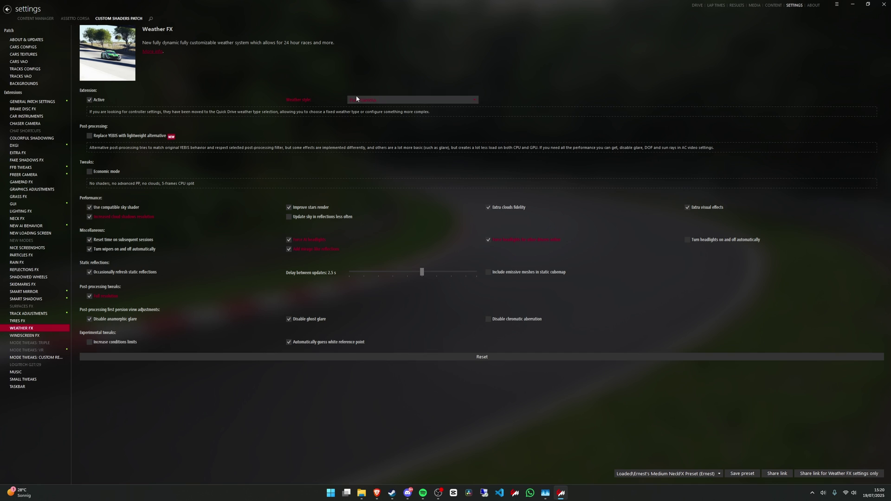
click(386, 99)
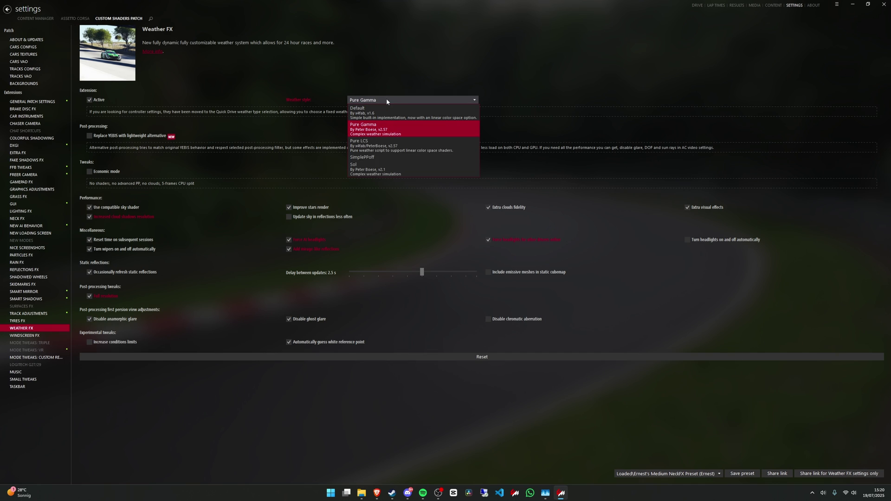
click(391, 134)
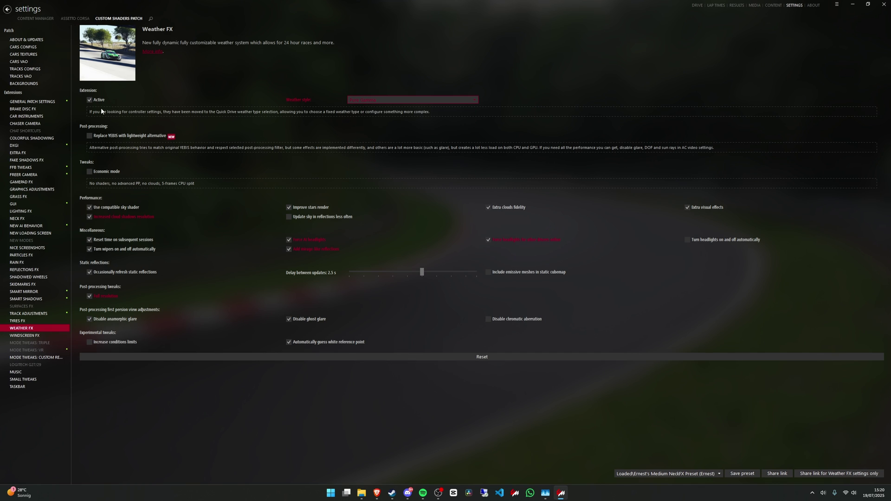
click(97, 138)
click(106, 135)
Set the weather of the quick single drive to the dynamic Pure option.
click(754, 6)
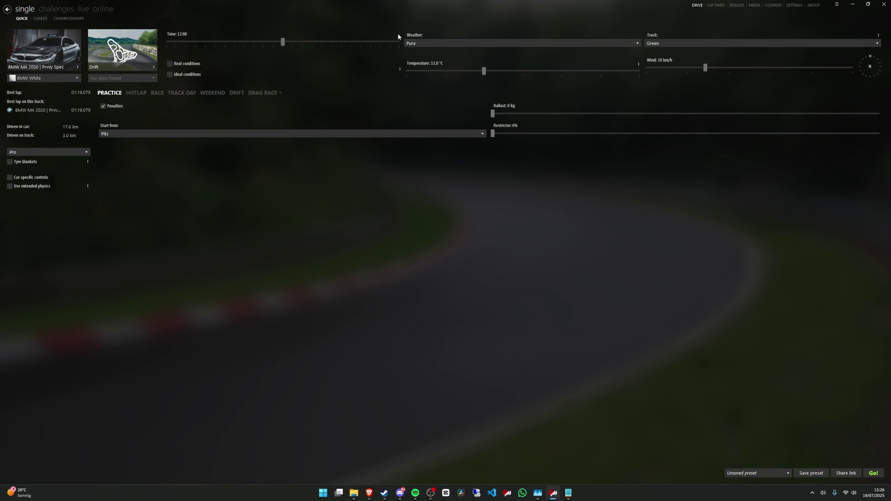
click(420, 43)
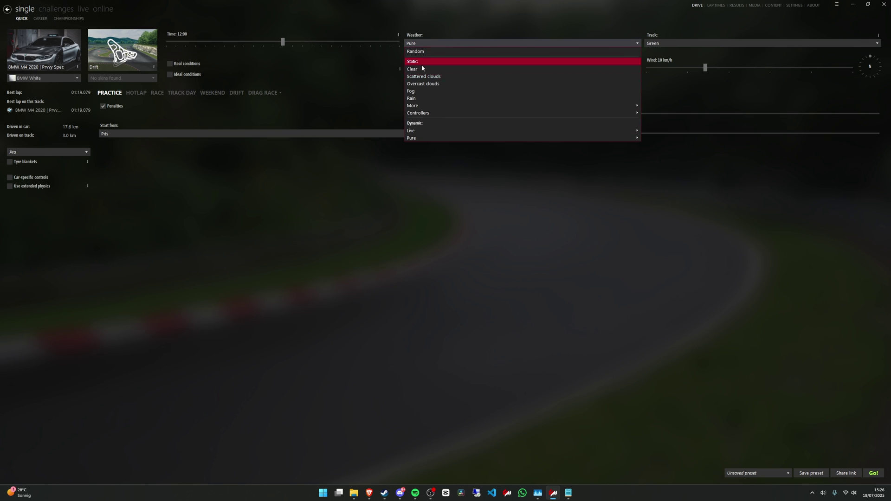
click(412, 139)
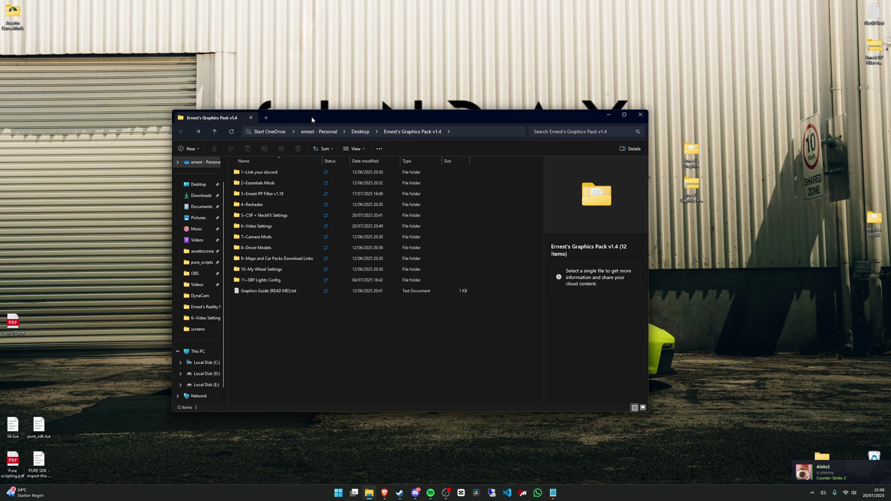
Look through the preset shortcuts in the graphics pack's 6~Video Settings and 5~CSP + NeckFX Settings folders.
double_click(263, 227)
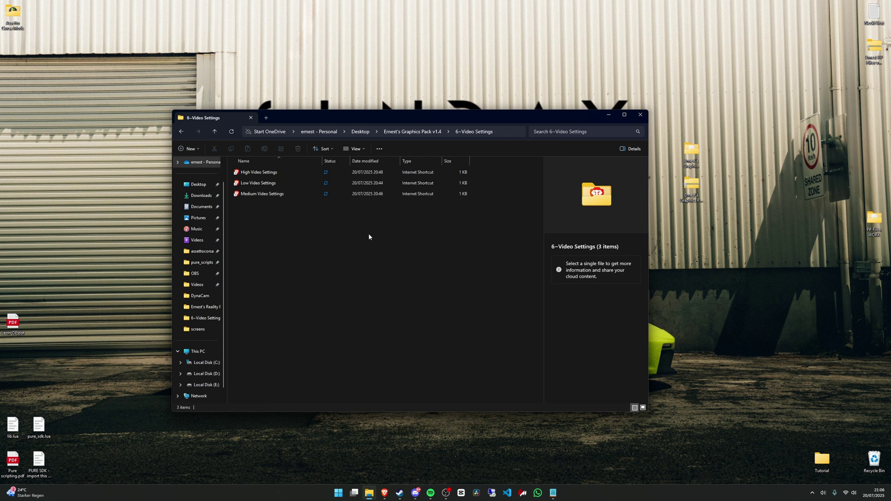
drag(264, 231, 265, 175)
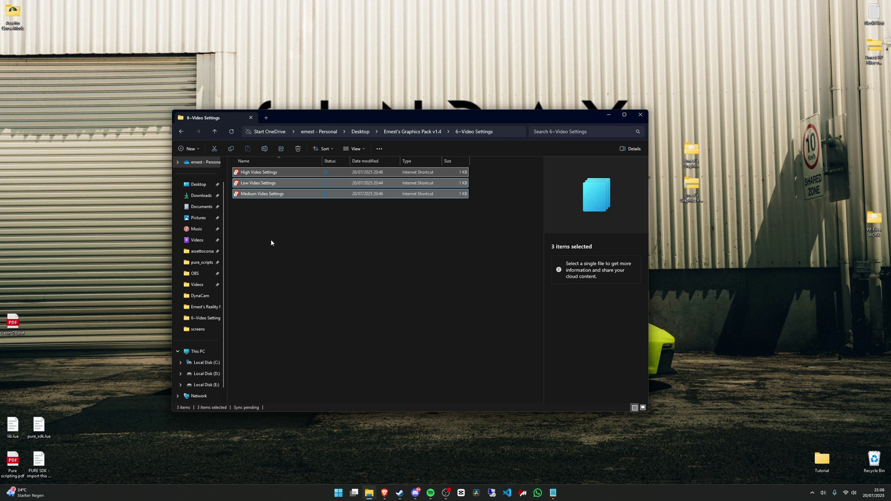
click(271, 241)
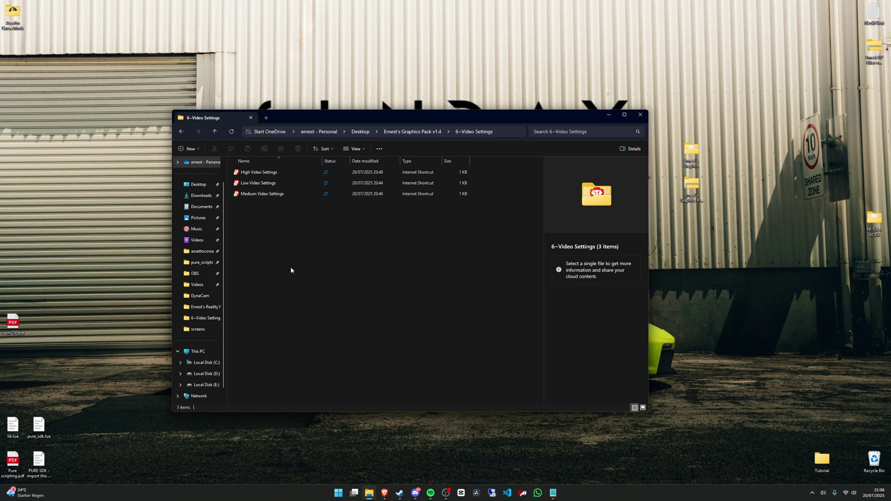
drag(266, 246, 380, 211)
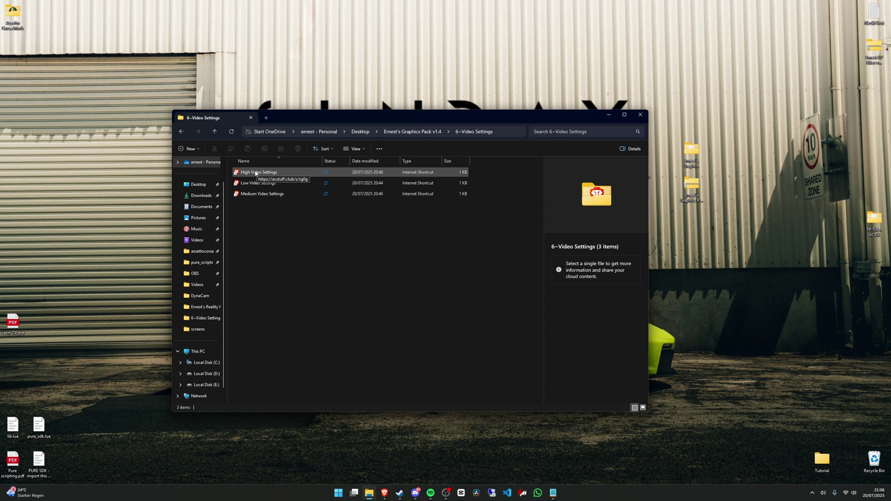
drag(340, 119, 385, 116)
key(alt+Left)
double_click(300, 216)
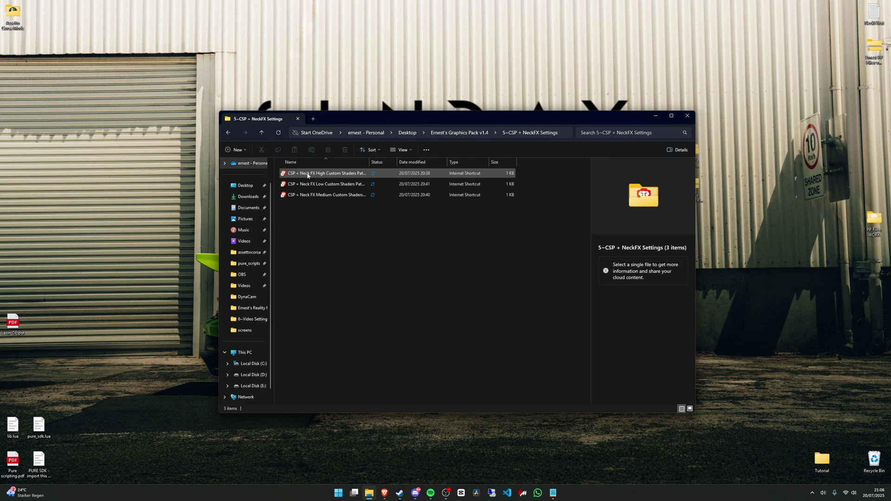
key(alt+Up)
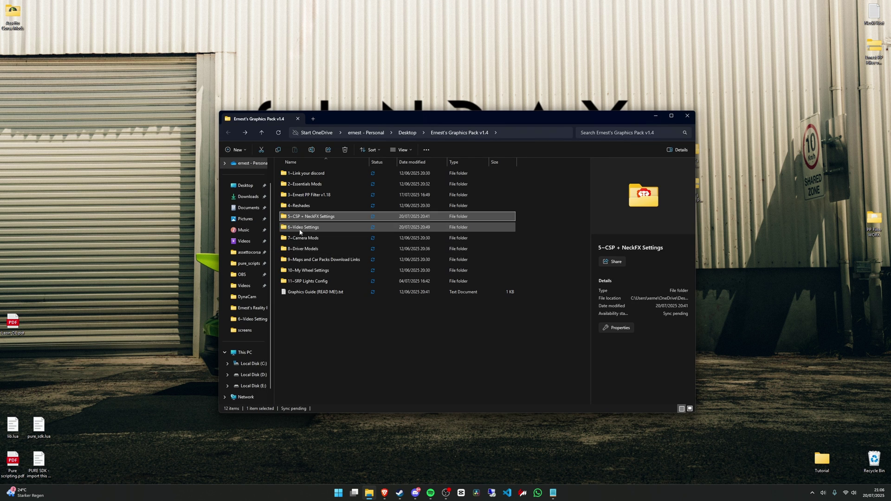
Open the High Video Settings shortcut from 6~Video Settings in Content Manager, apply and save the preset, and check the preset list.
double_click(297, 227)
double_click(304, 174)
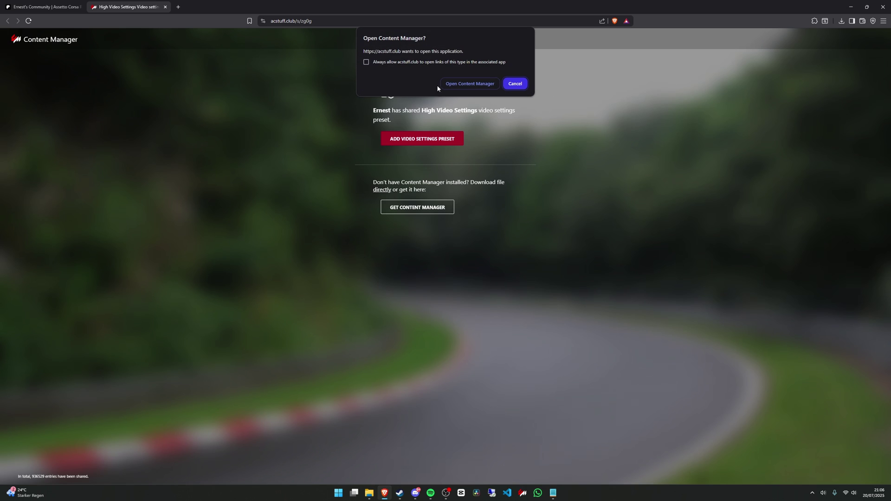
click(466, 86)
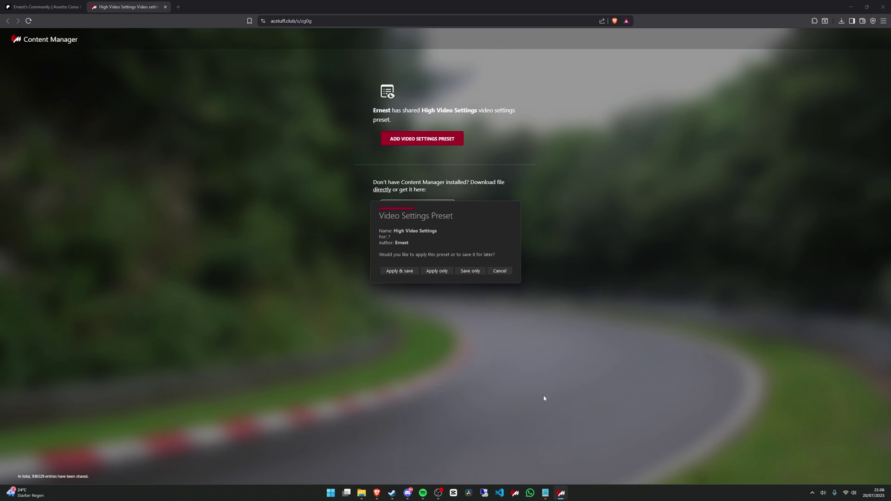
click(515, 493)
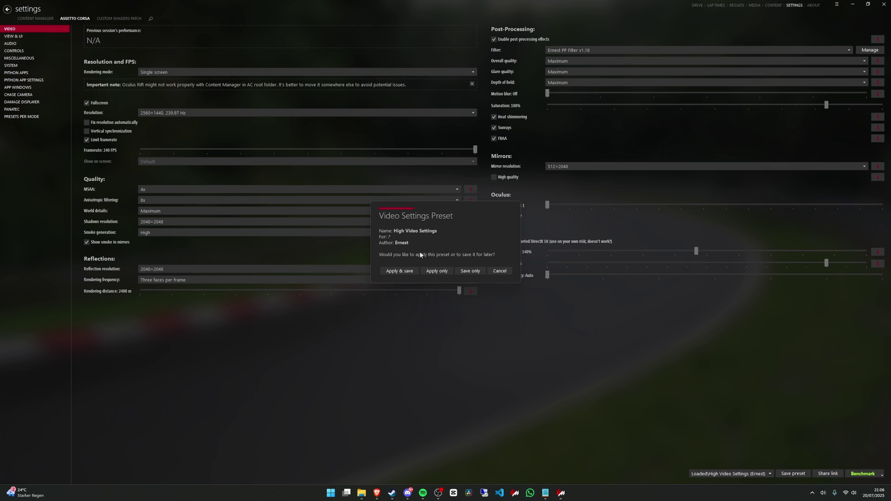
drag(425, 215, 393, 197)
click(364, 255)
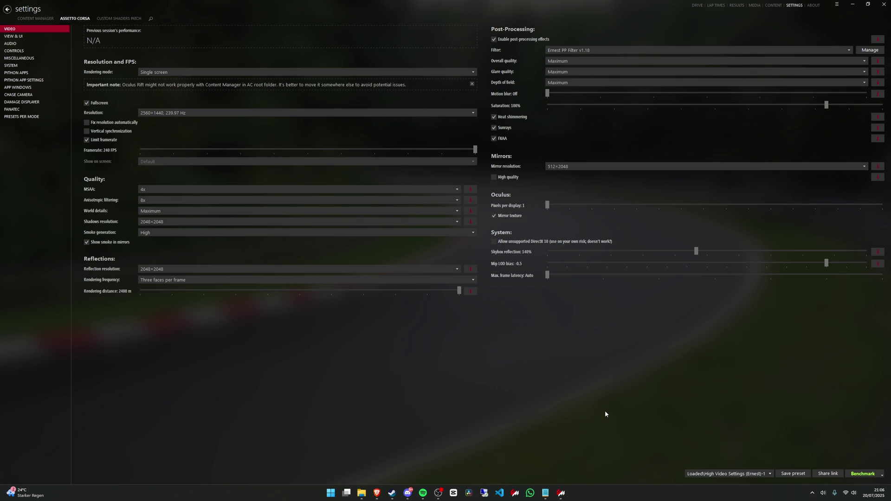
click(706, 473)
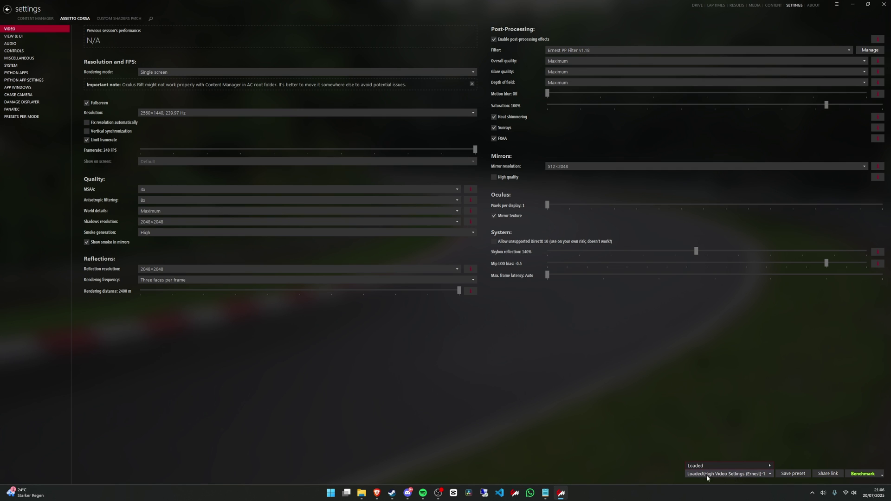
click(717, 474)
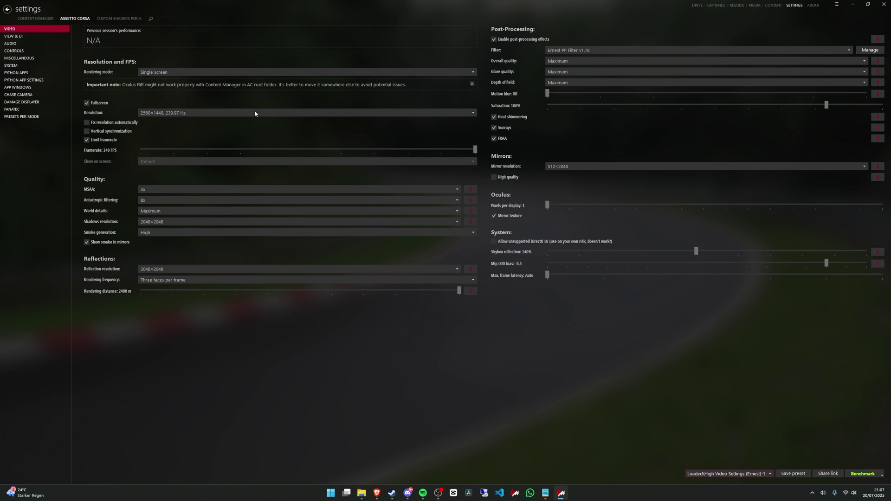
Set the video resolution to 2560×1440, 239.97 Hz.
click(185, 112)
click(179, 114)
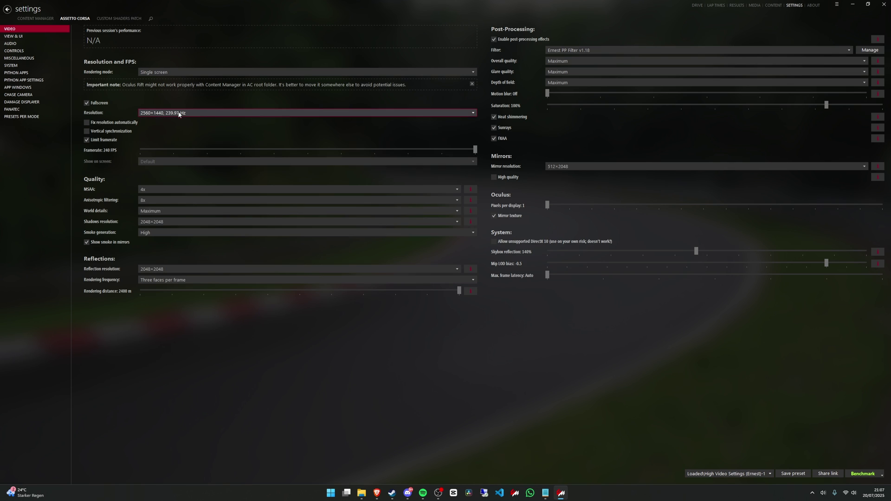
click(164, 114)
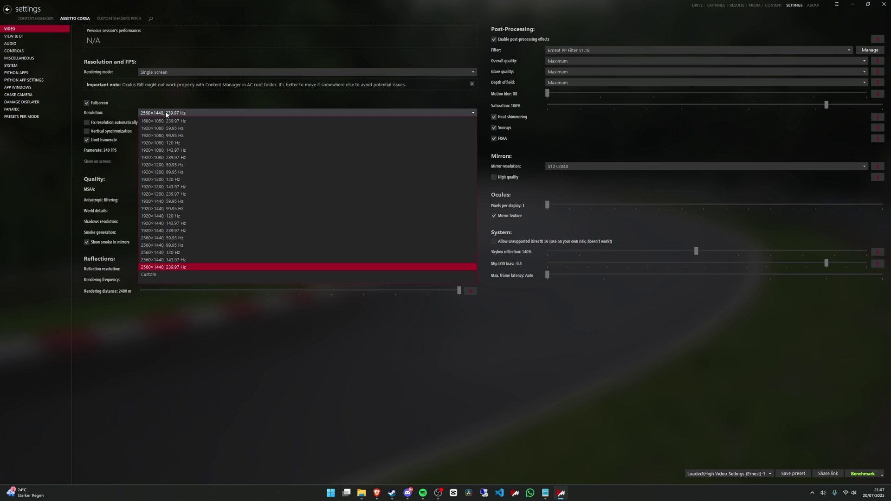
click(164, 268)
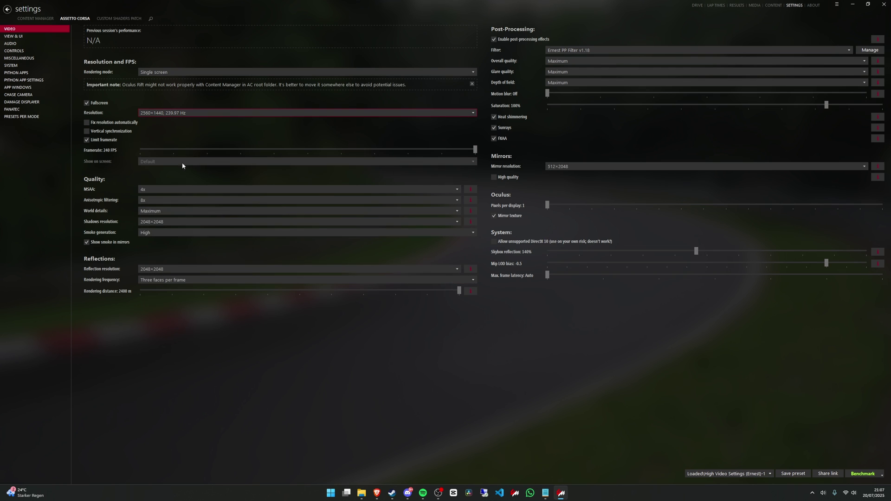
click(171, 113)
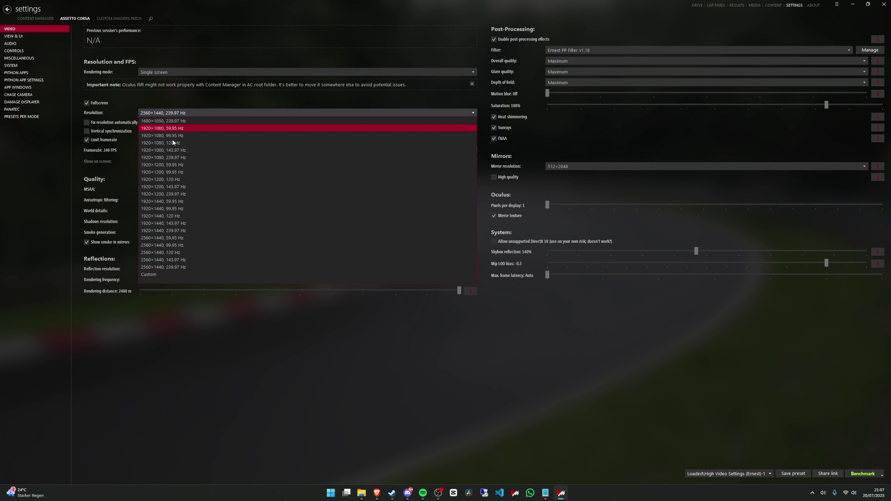
click(182, 268)
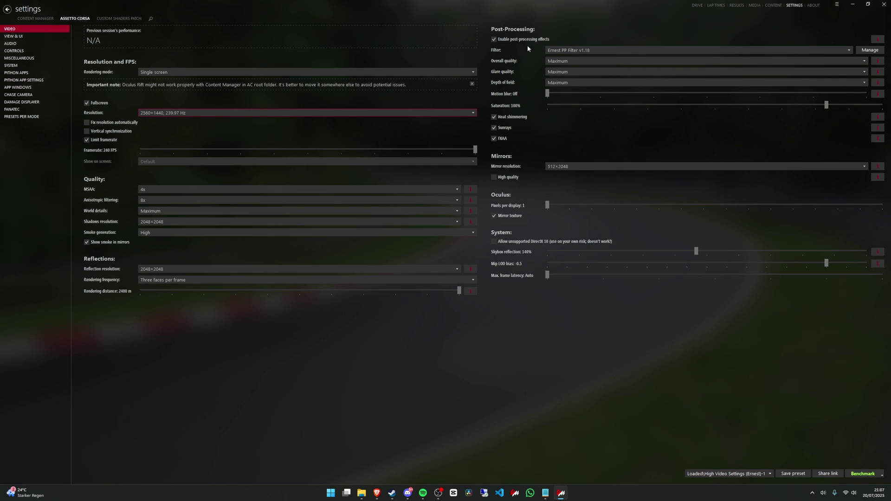
Choose Ernest PP Filter v1.18 as the post-processing filter and minimise Content Manager and the browser.
click(587, 50)
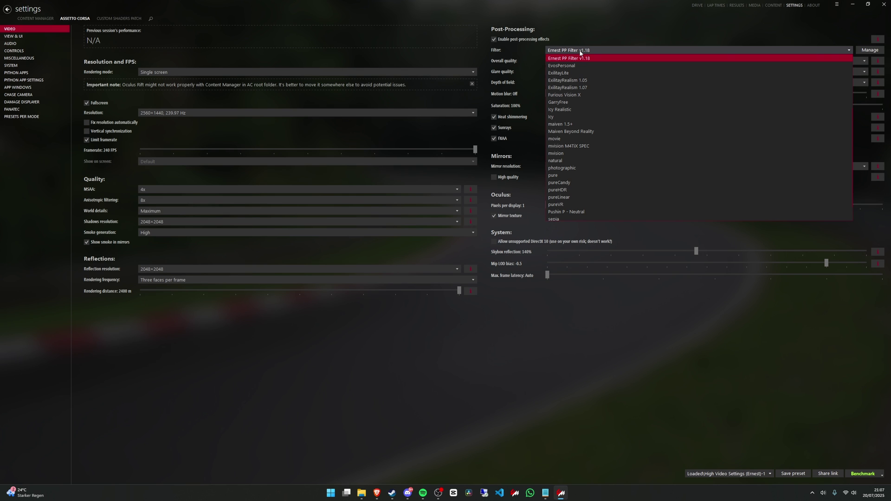
click(580, 52)
click(852, 4)
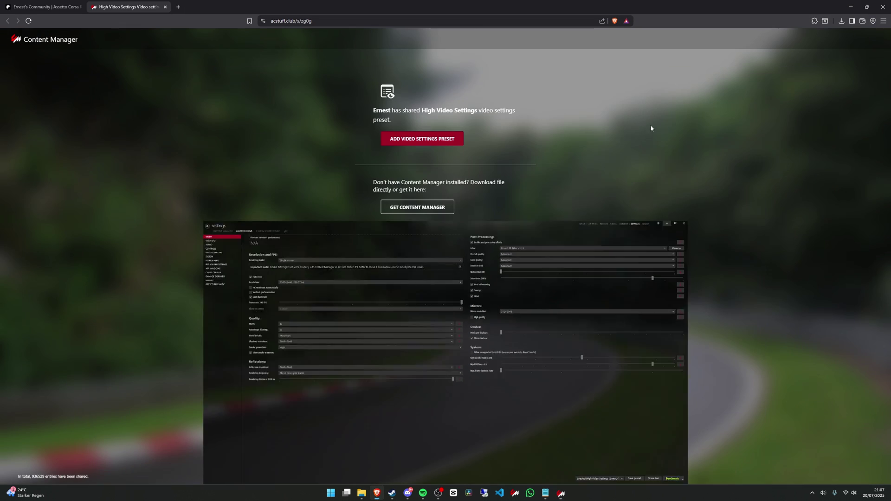
click(852, 7)
Go back to the Ernest's Graphics Pack v1.4 folder and open 5~CSP + NeckFX Settings.
click(366, 253)
key(alt+Left)
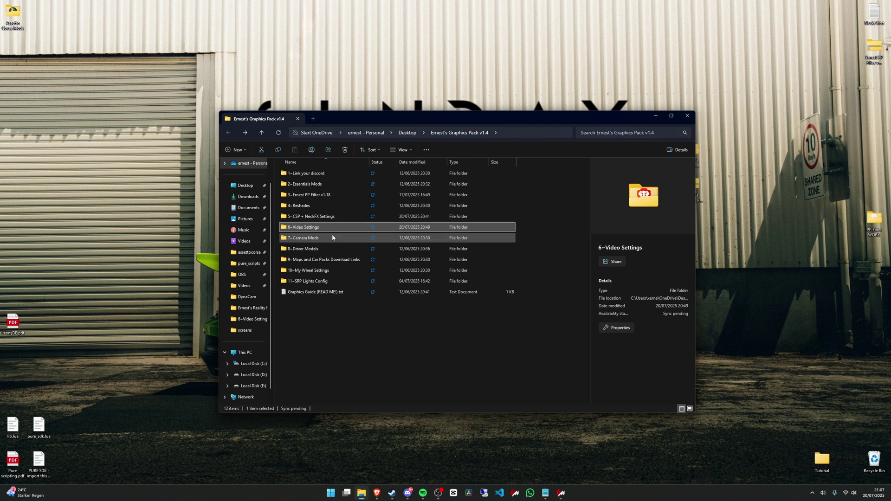
double_click(303, 217)
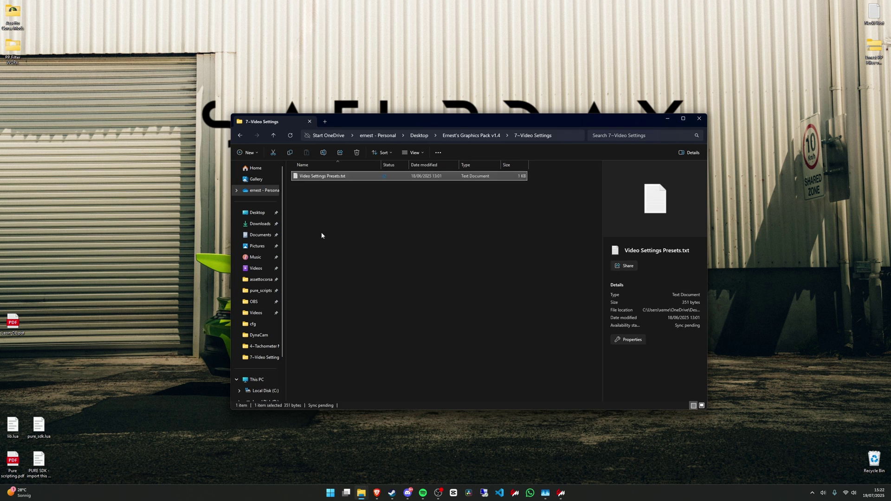
Open Install Guide.txt from the DynaCam folder inside the graphics pack's 8~Camera Mods folder.
key(alt+Left)
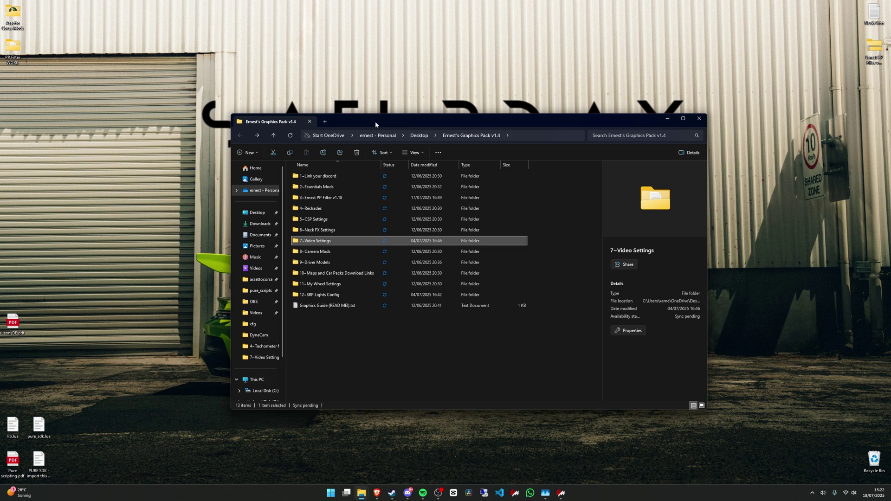
mouse_move(375, 121)
mouse_down()
mouse_move(312, 97)
mouse_move(306, 110)
mouse_move(376, 117)
mouse_up()
double_click(258, 227)
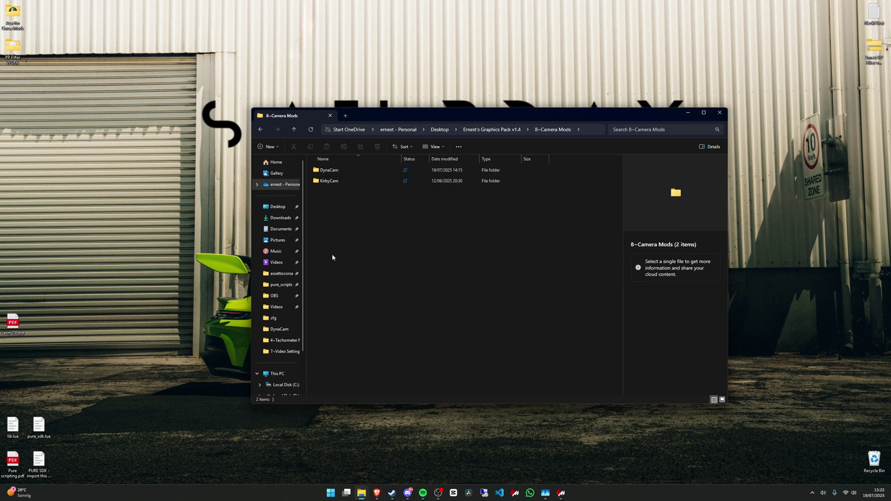
double_click(316, 176)
double_click(407, 176)
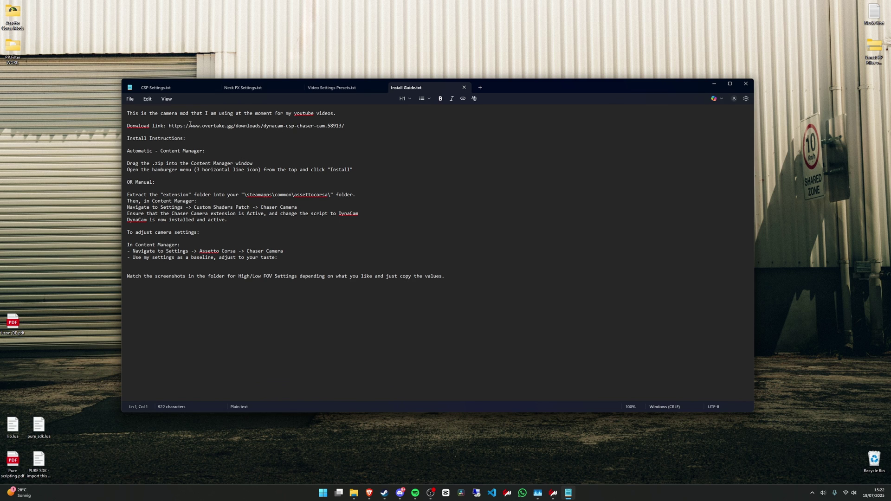
Open the DynaCam download link from the install guide in the browser and dismiss the RS PURE banner.
drag(355, 129, 169, 126)
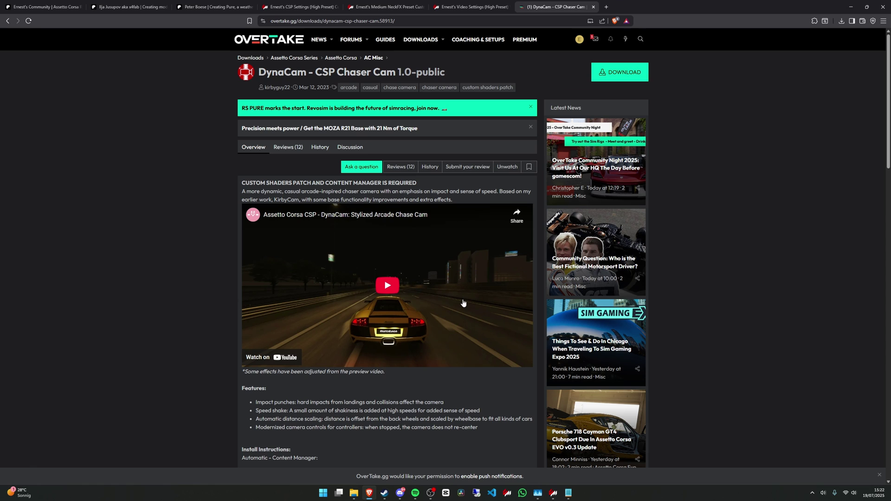
scroll(543, 259, down, 3)
scroll(534, 381, up, 3)
click(532, 108)
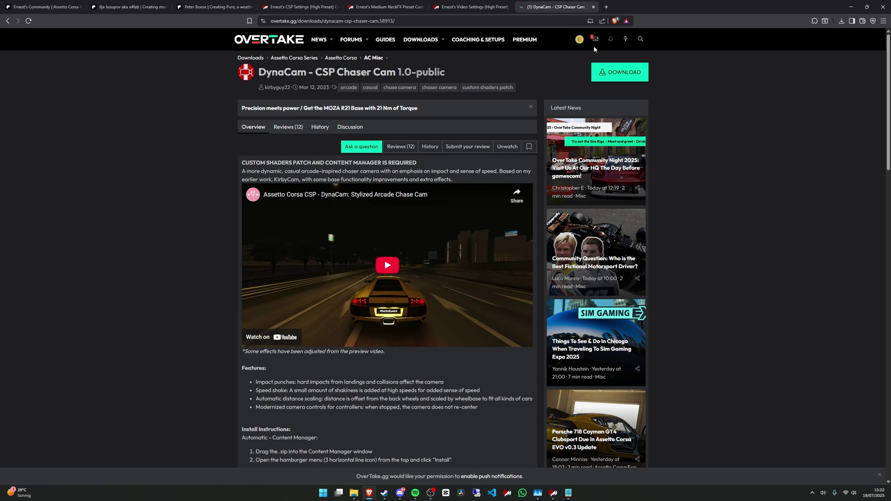
Check the Overtake account menu and download DynaCam - CSP Chaser Cam 1.0-public.
click(579, 40)
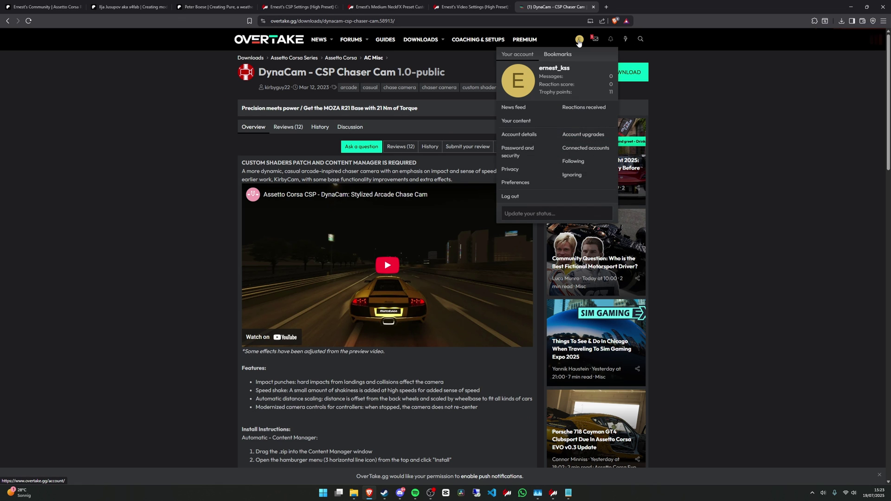
click(579, 41)
key(alt+Left)
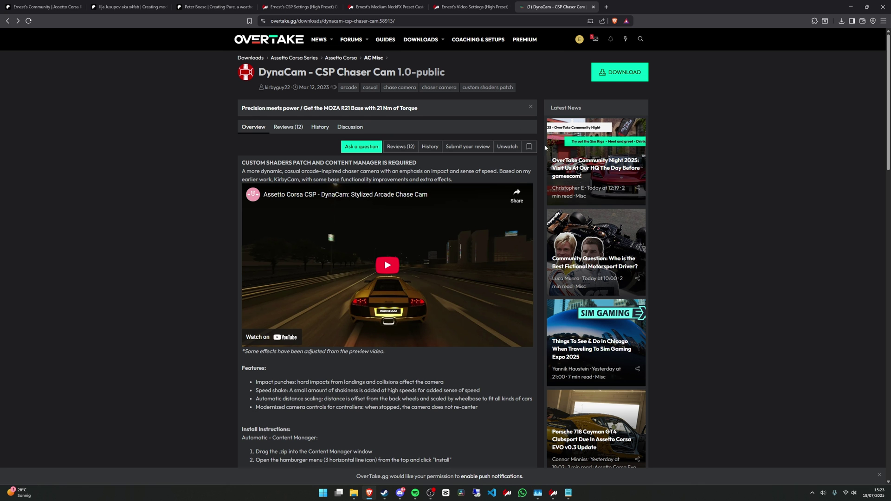
click(601, 73)
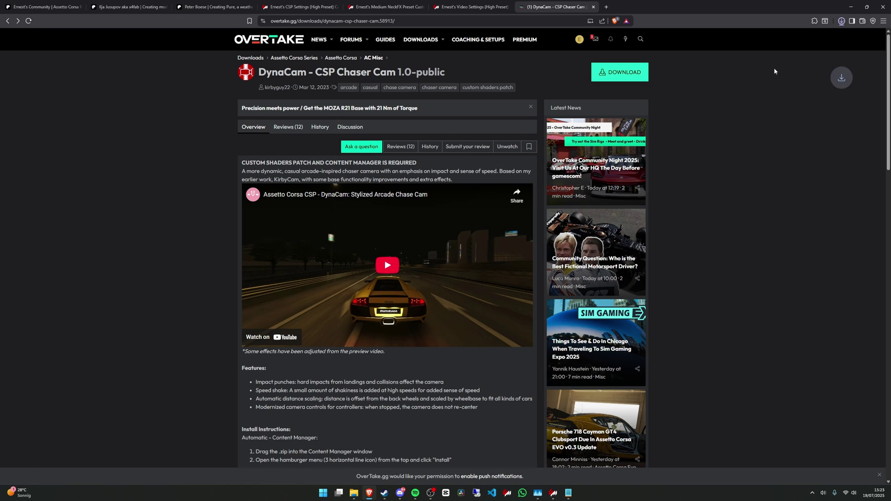
Locate the downloaded dynacam_1.0-public (2).zip in the Downloads folder and extract it there.
click(841, 22)
click(822, 36)
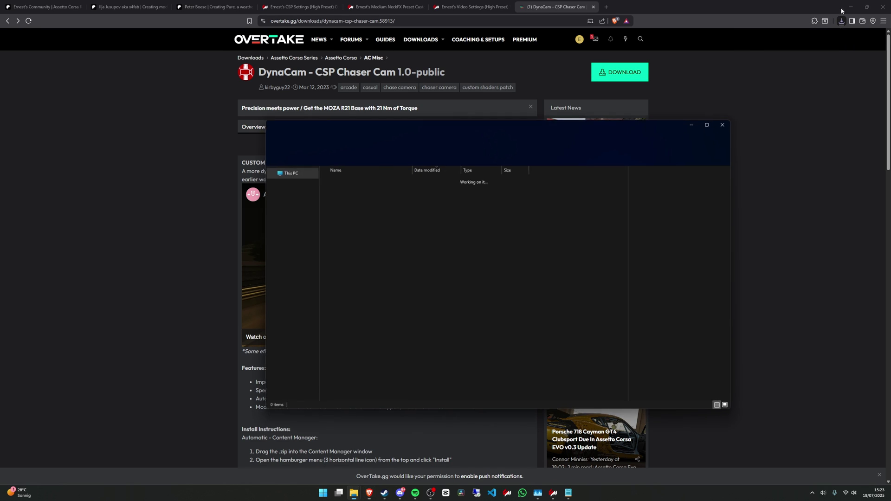
click(479, 156)
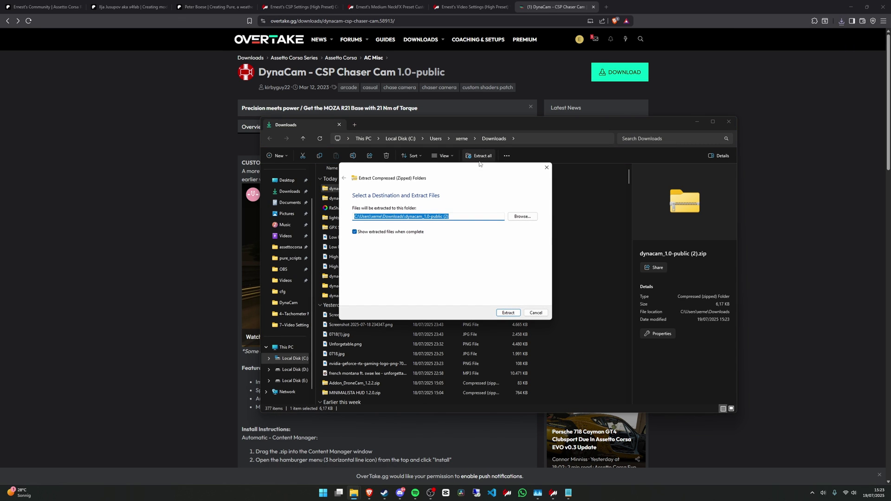
key(Return)
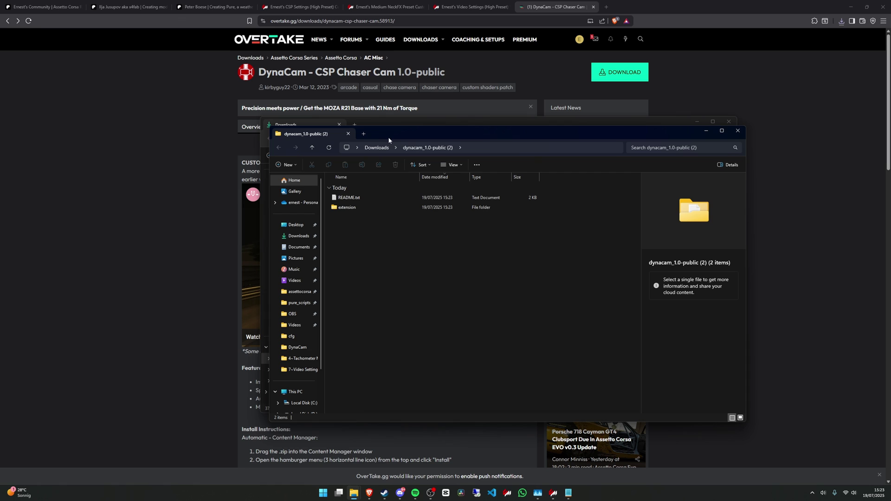
Copy the extracted extension folder into the assettocorsa game folder, replacing the files already there.
drag(453, 145, 585, 165)
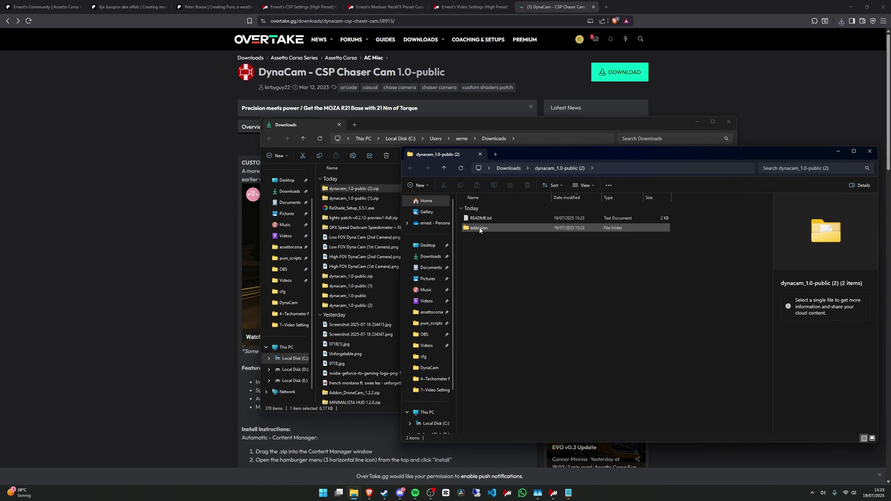
click(479, 228)
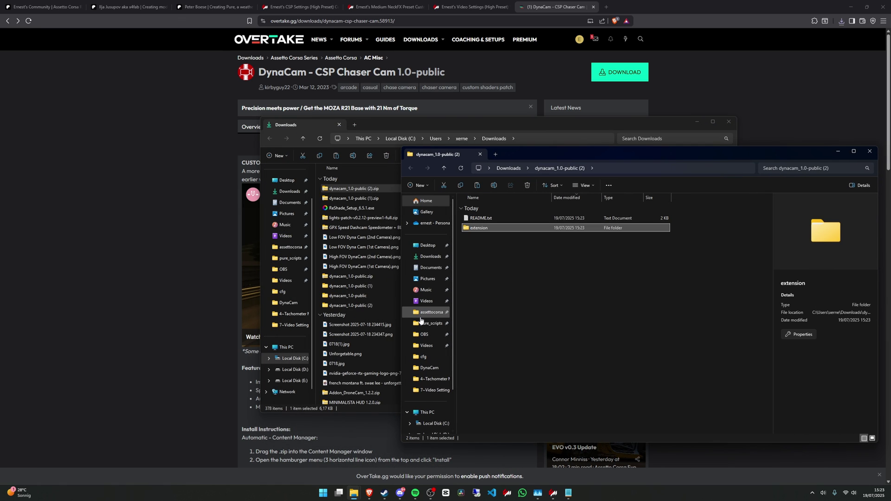
click(421, 313)
drag(524, 150, 358, 94)
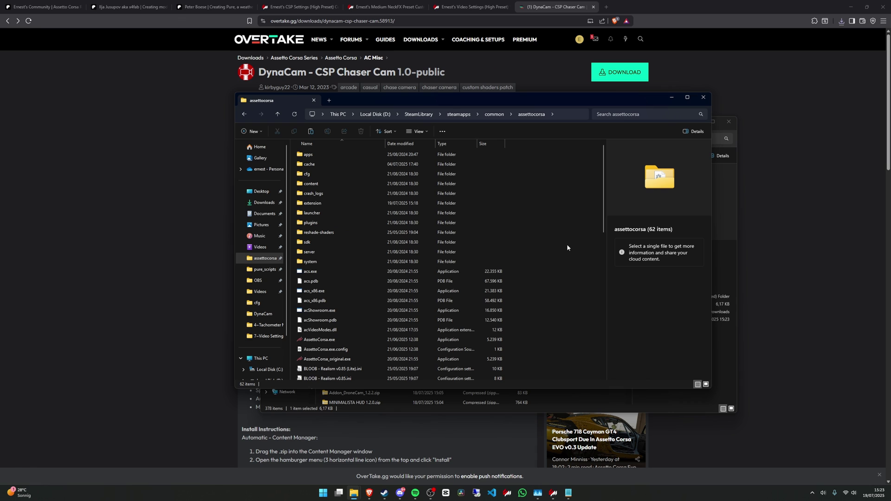
key(ctrl+v)
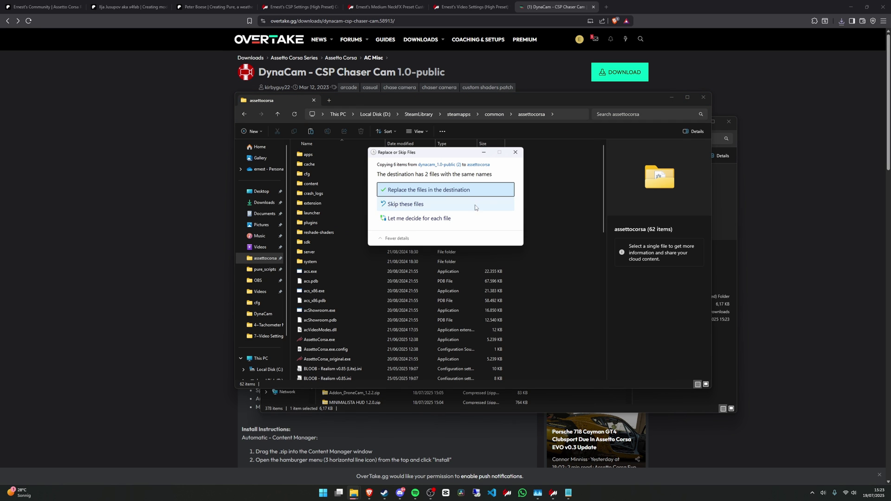
click(440, 190)
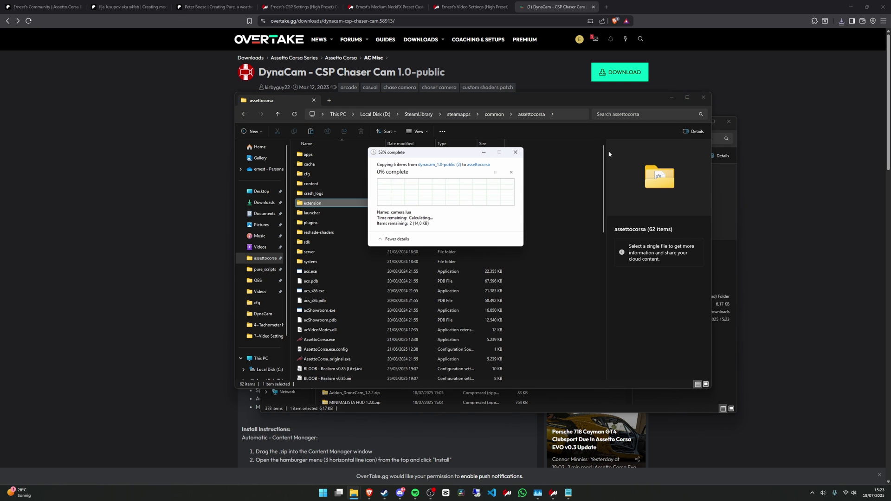
In Content Manager, set the Custom Shaders Patch Chaser Camera script to DynaCam.
click(552, 494)
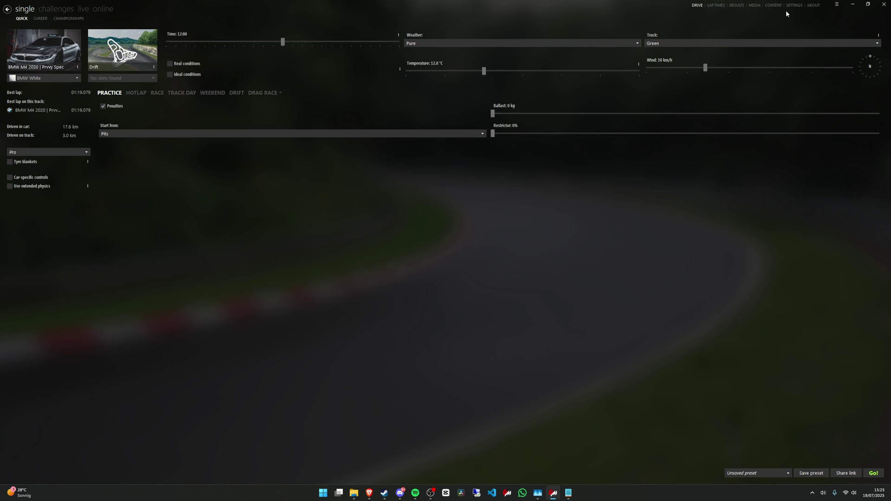
click(793, 5)
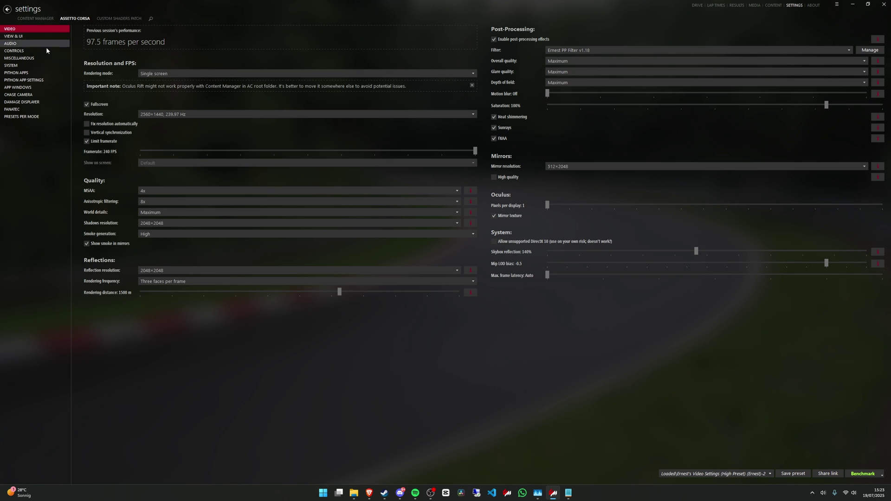
click(17, 73)
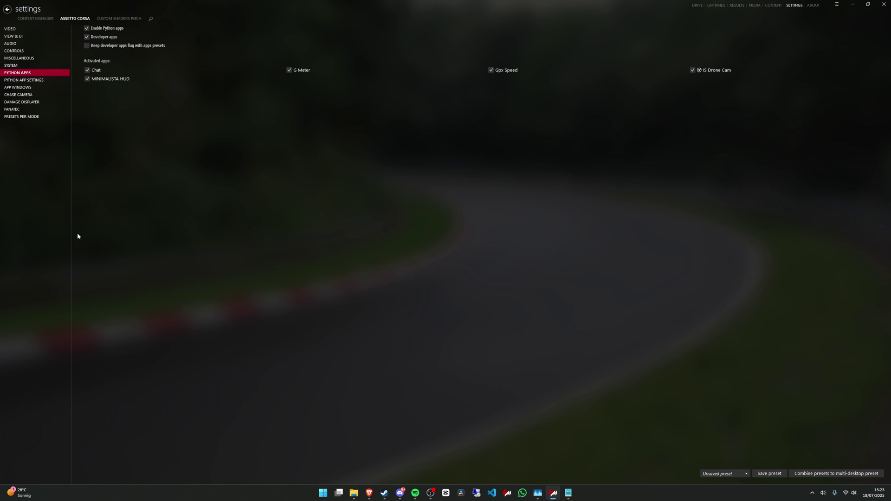
click(123, 19)
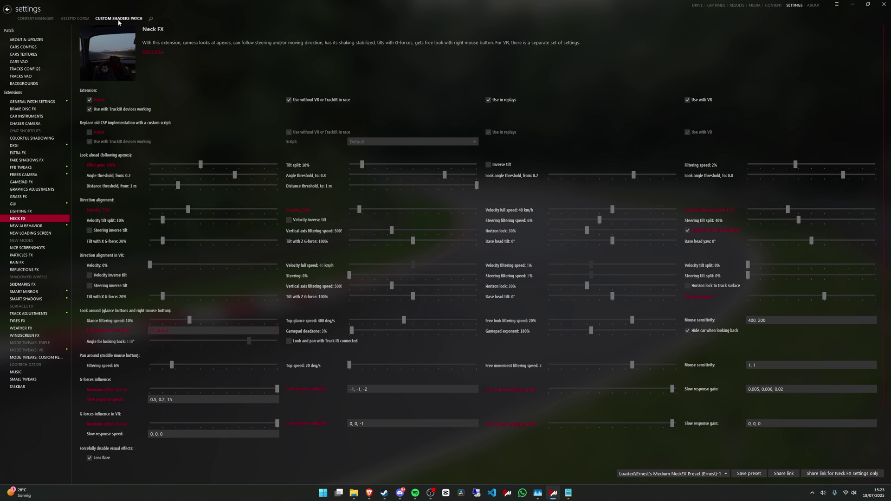
click(32, 124)
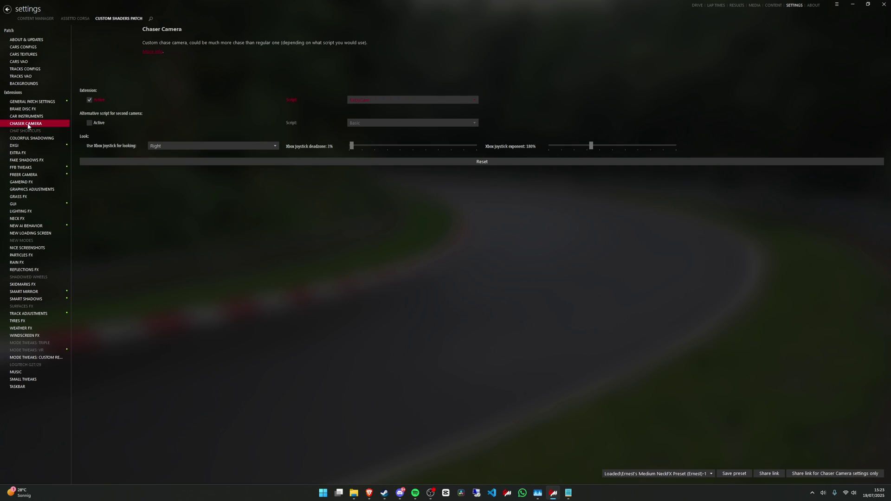
click(378, 100)
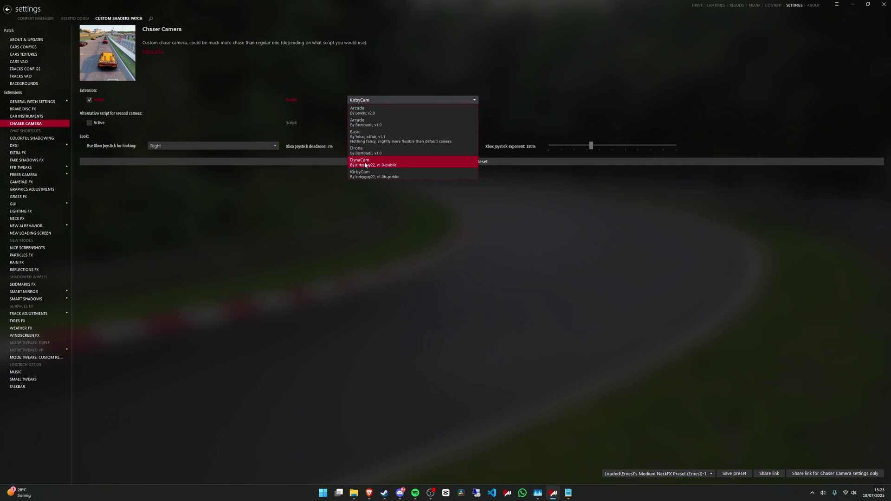
click(365, 162)
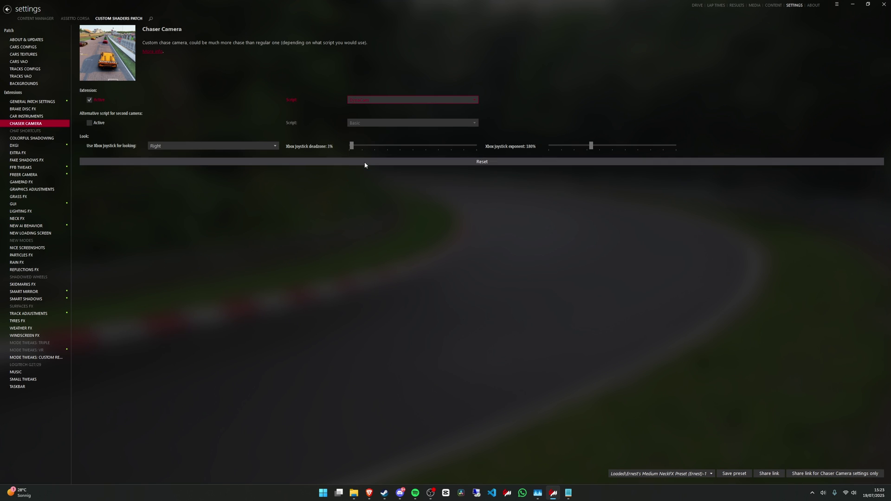
Open the Assetto Corsa chase camera settings and view the parameters of the second and first camera.
click(74, 18)
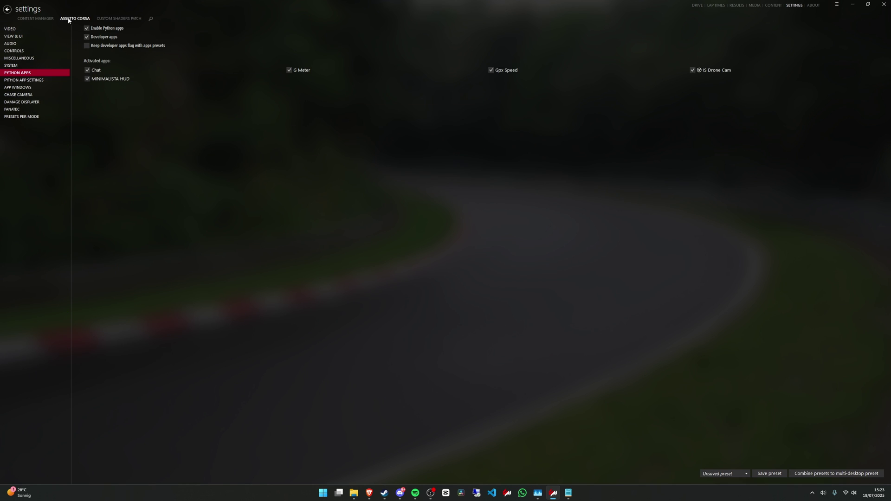
click(18, 96)
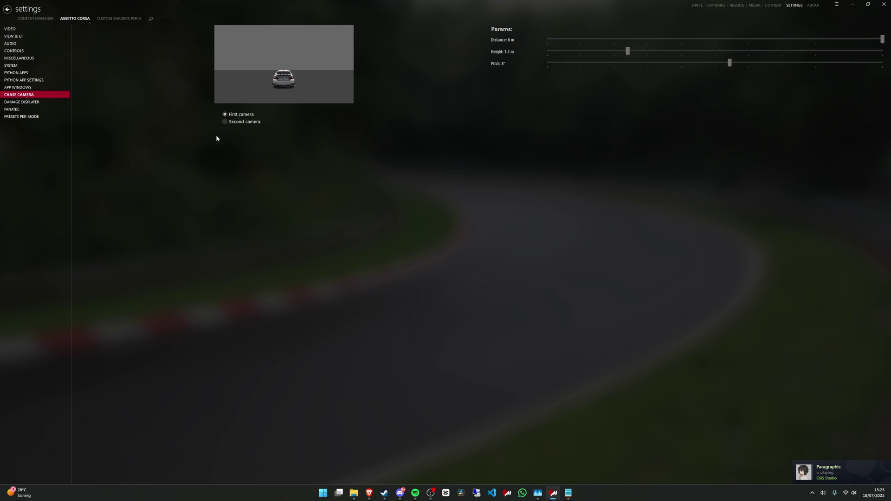
click(246, 122)
click(245, 114)
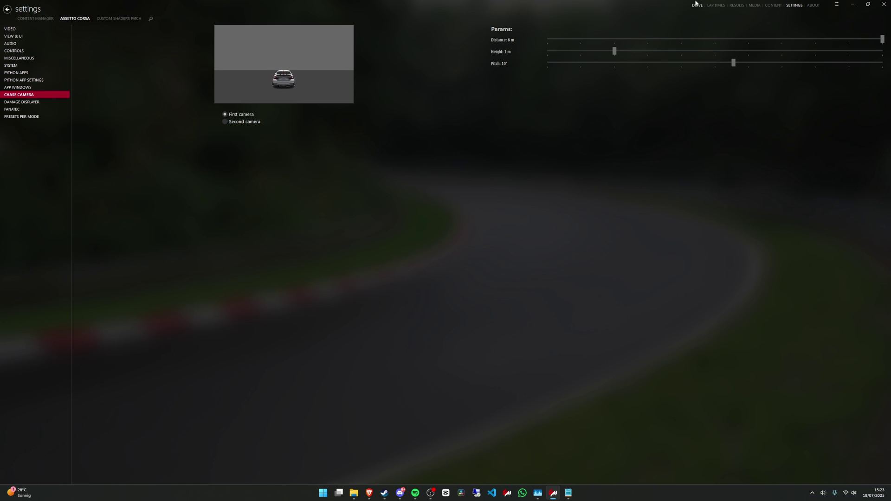
Clear the open windows, open the pack's 8~Camera Mods DynaCam folder and select High FOV DynaCam (2nd Camera).png.
click(852, 4)
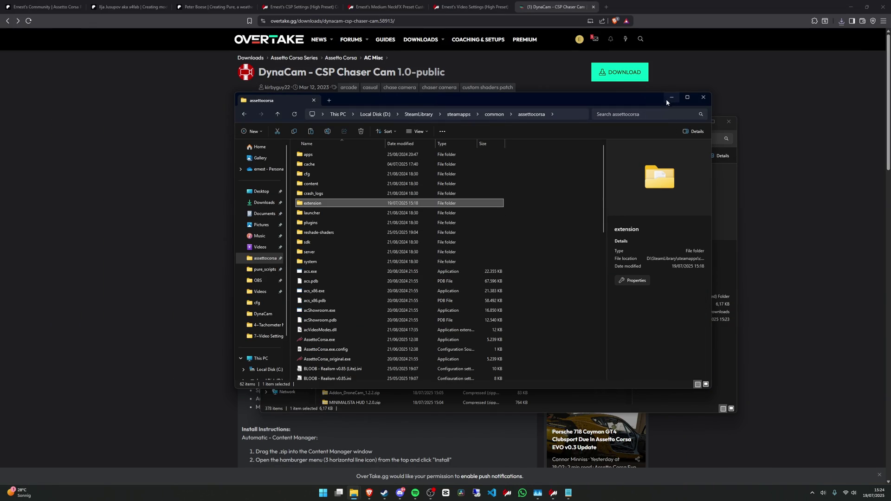
click(668, 99)
click(866, 7)
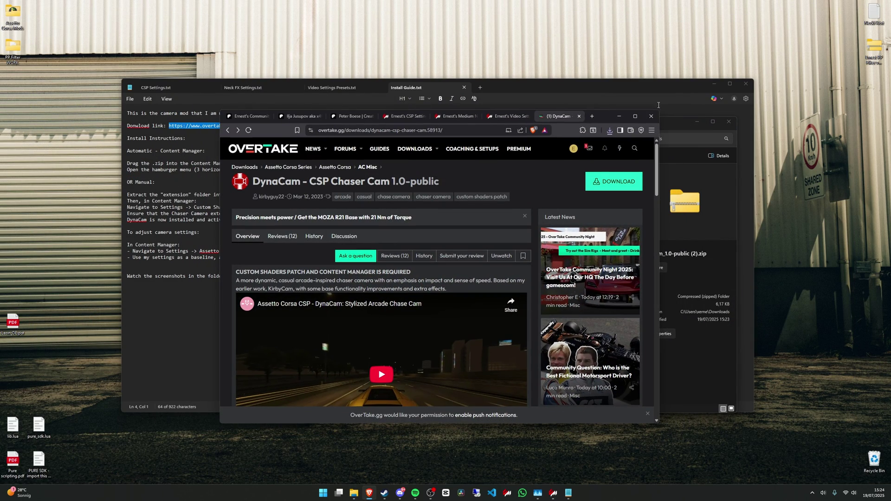
click(619, 116)
click(714, 84)
click(697, 122)
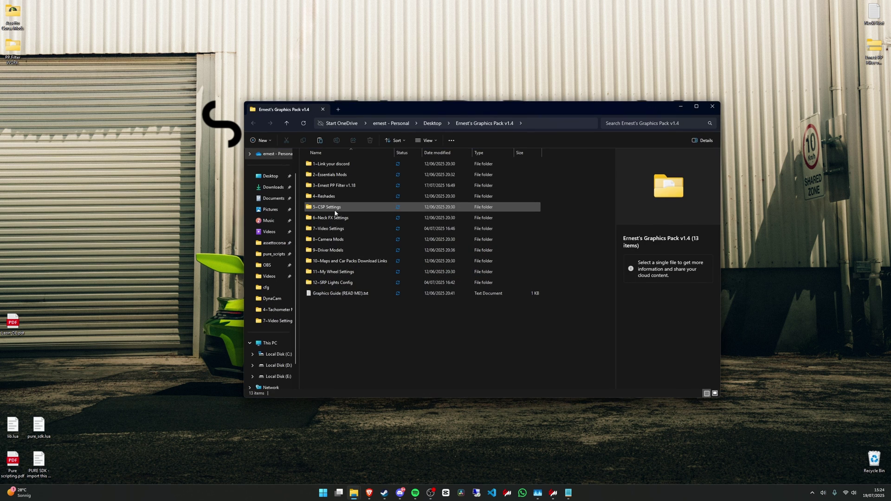
double_click(338, 246)
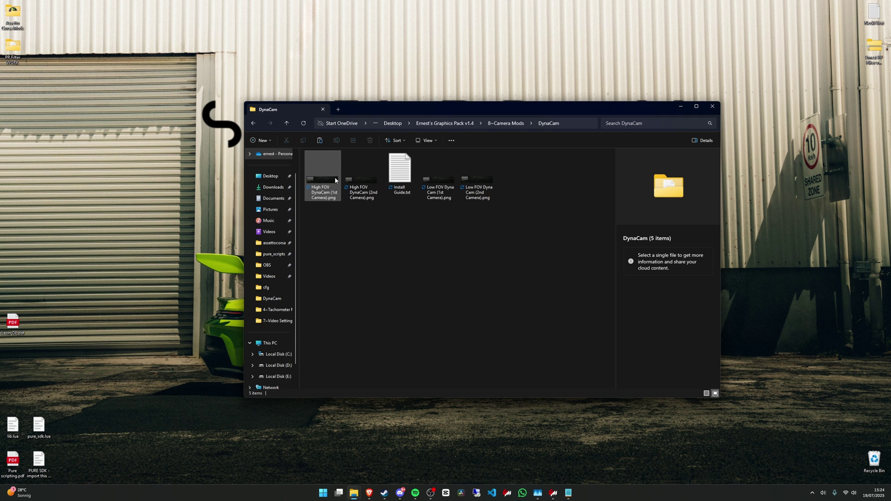
click(361, 174)
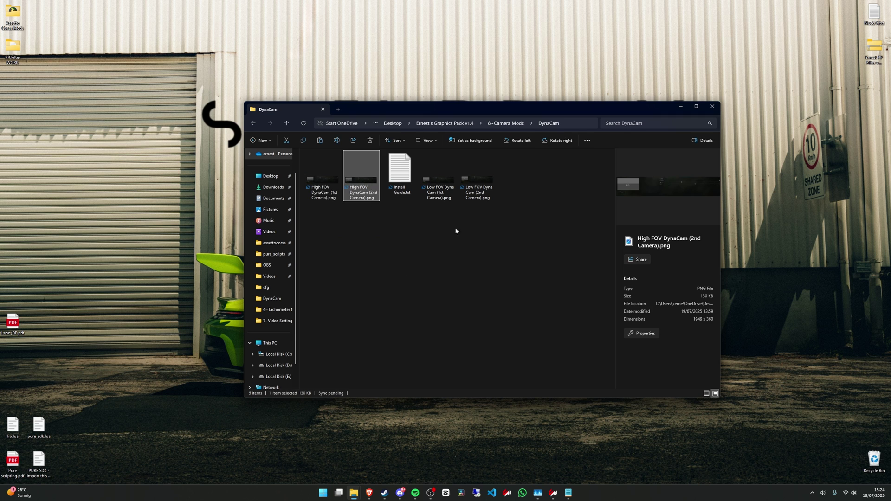
View the Low FOV Dyna Cam (1st Camera).png reference image and the image after it, then close the viewer.
click(435, 187)
double_click(429, 174)
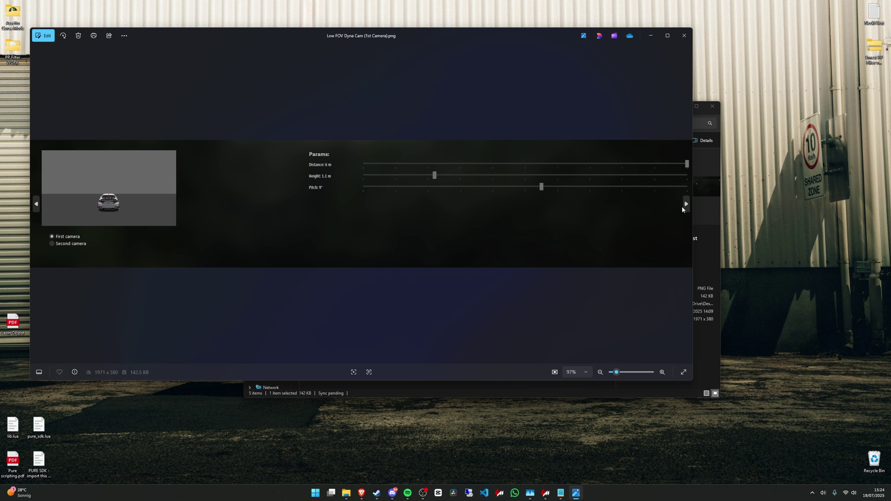
click(683, 208)
click(687, 38)
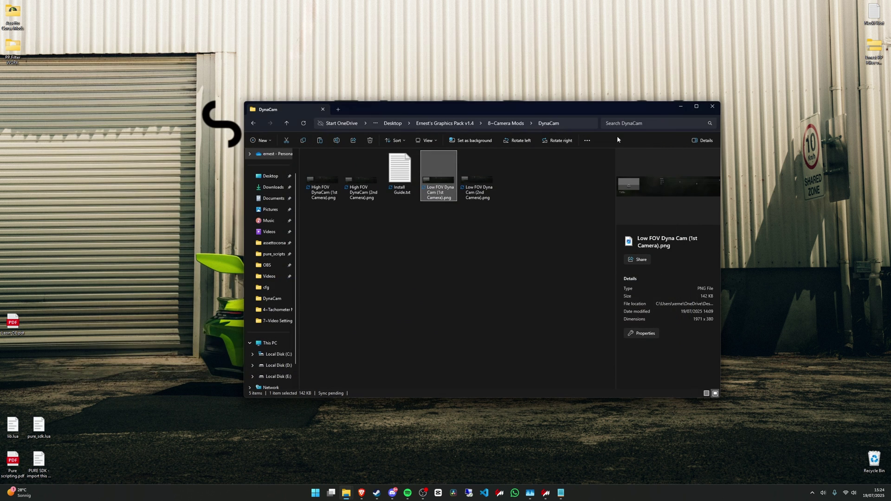
Copy the content folder from the pack's 12~SRP Lights Config folder into the assettocorsa game folder, replacing the existing files.
drag(599, 110, 549, 87)
key(alt+Left)
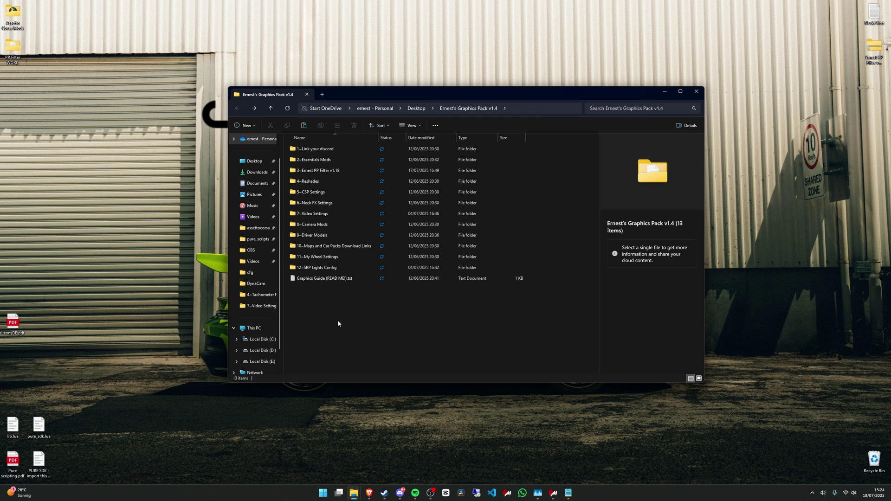
double_click(326, 268)
key(Down)
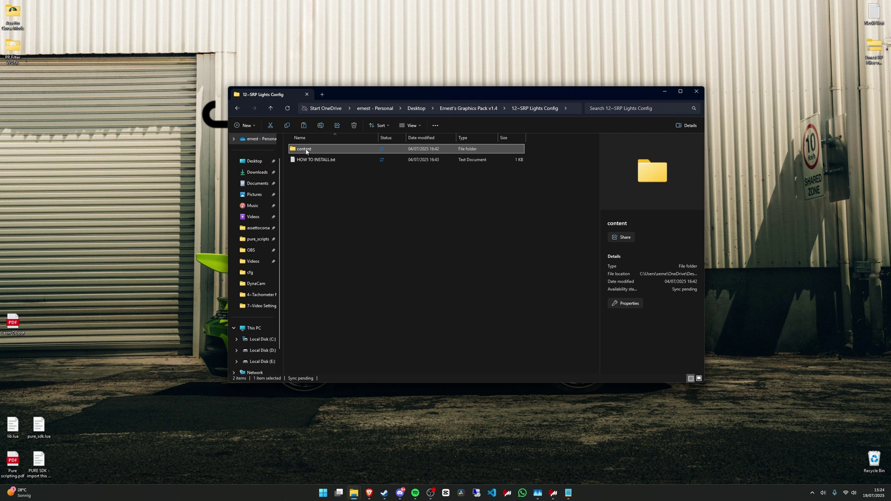
click(255, 228)
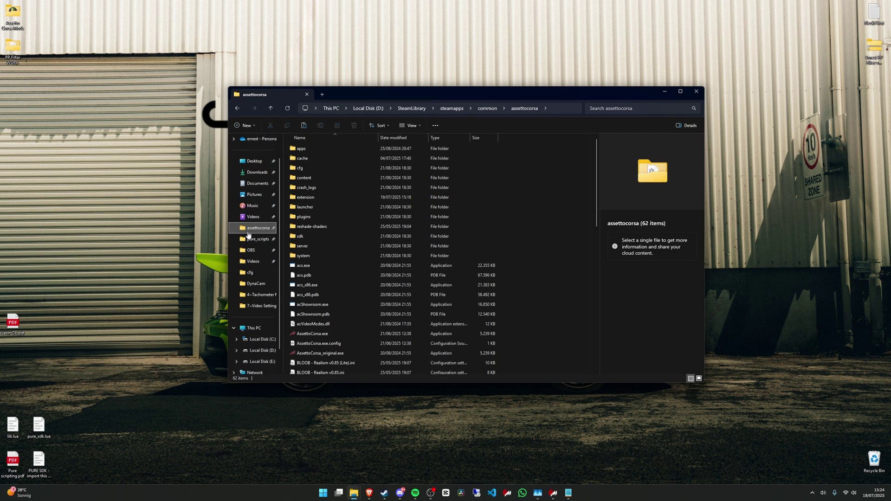
key(ctrl+v)
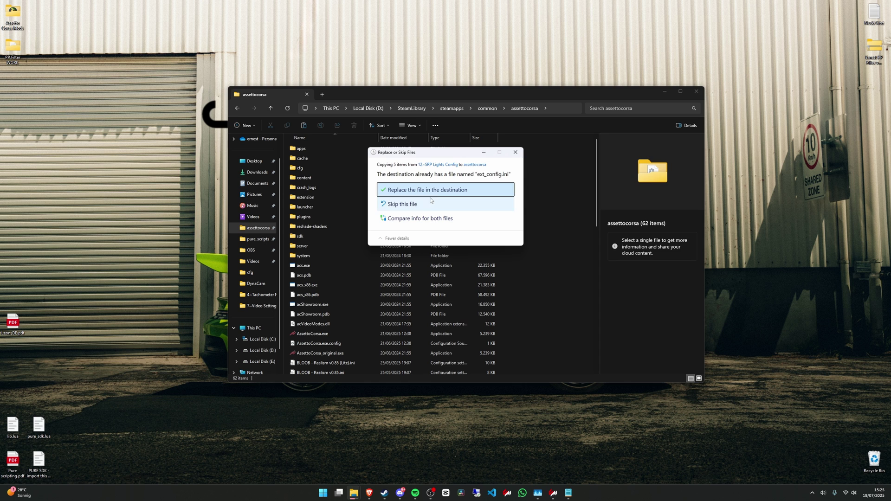
click(400, 192)
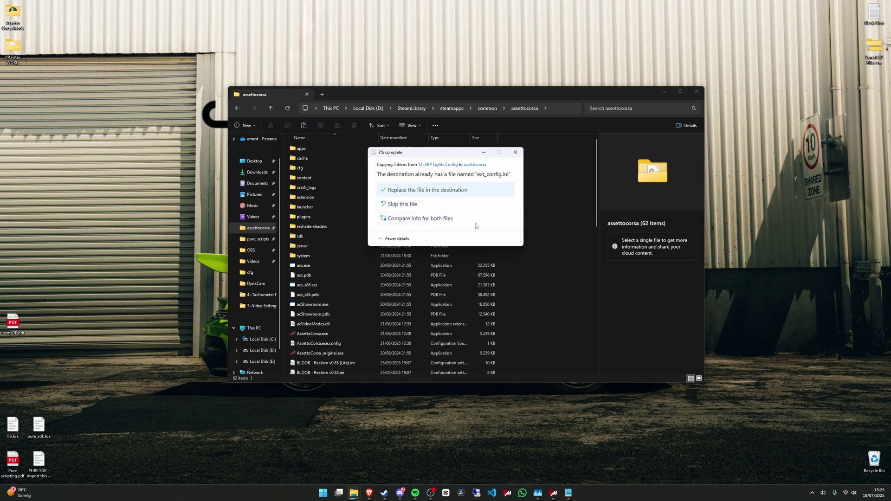
click(698, 96)
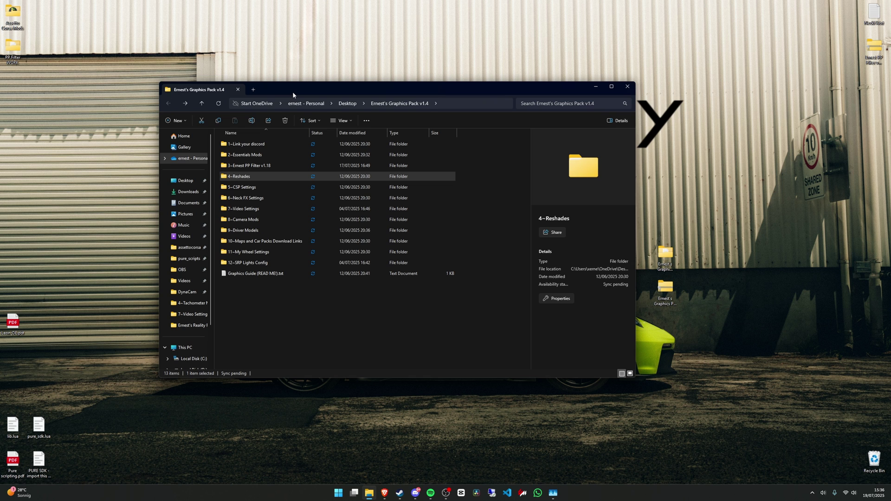
drag(292, 91, 320, 119)
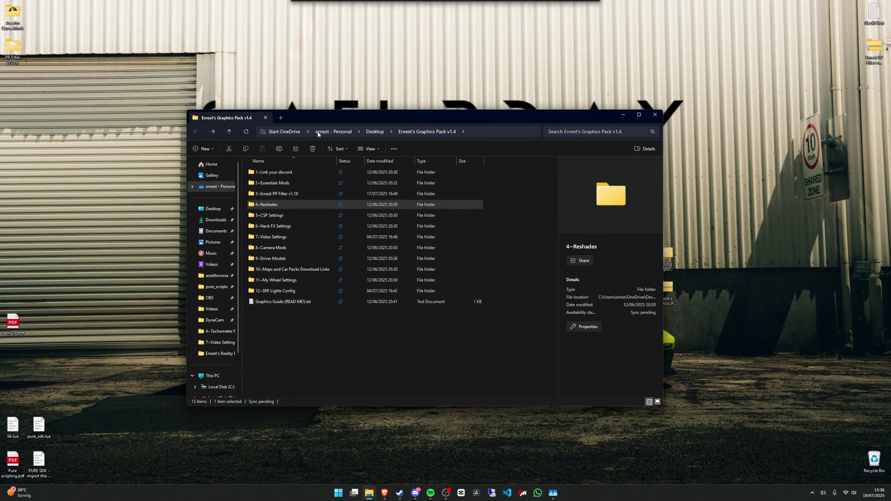
click(284, 207)
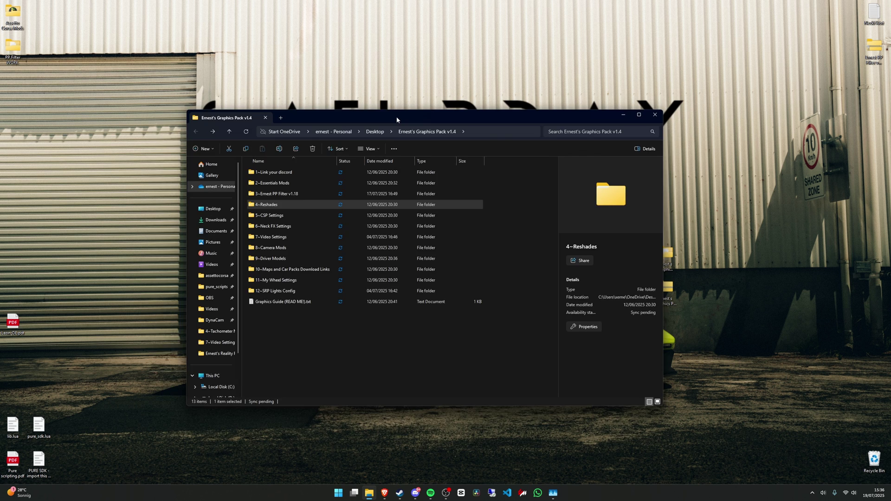
drag(397, 119, 377, 108)
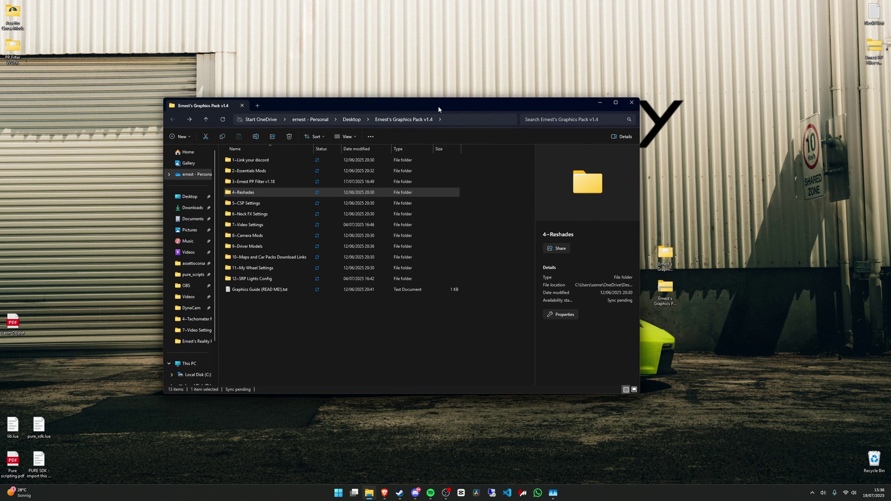
drag(300, 111, 291, 104)
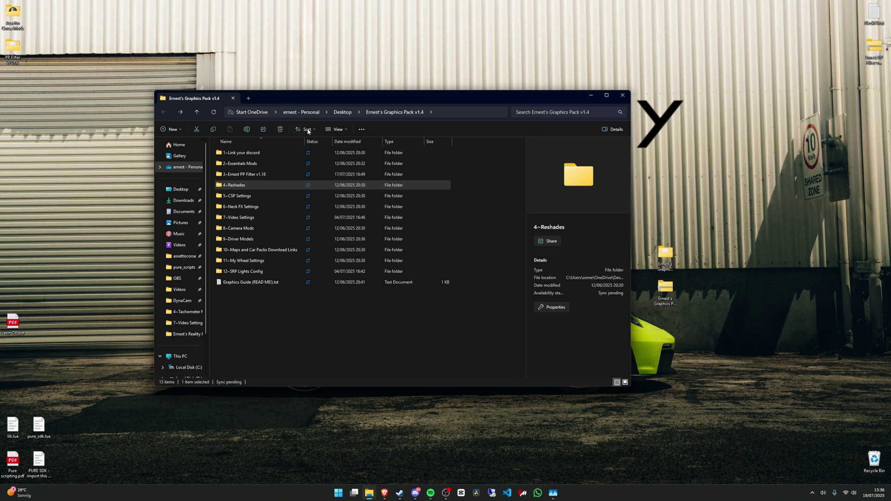
drag(306, 98, 290, 100)
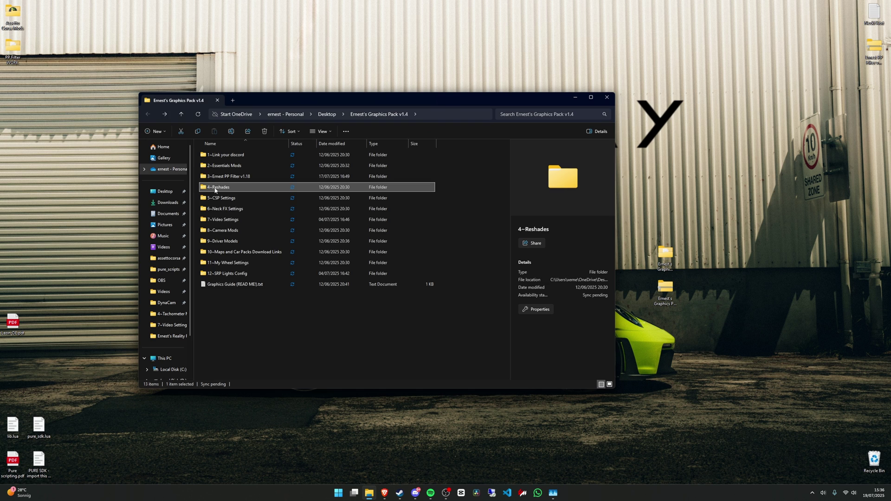
Open README.txt in 4~Reshades, Ernest's Reality Reshade v1.0, and copy the reshade.me download link.
double_click(217, 188)
double_click(215, 165)
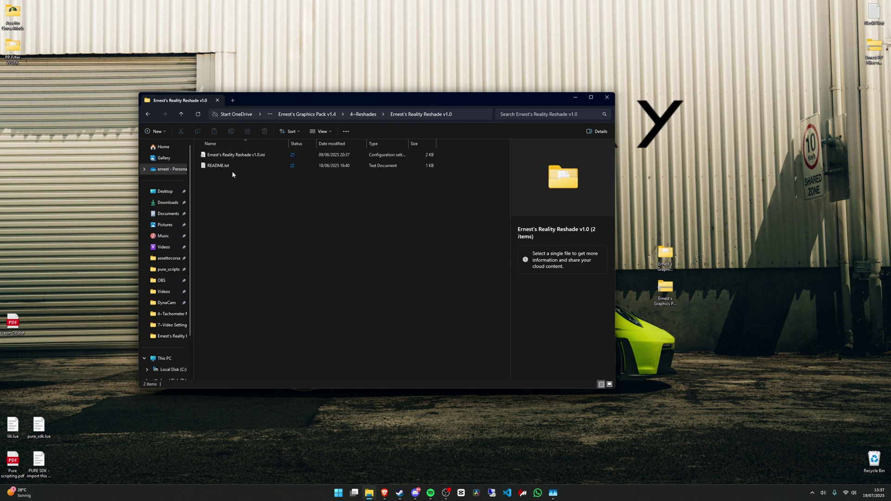
click(213, 166)
drag(279, 161, 229, 160)
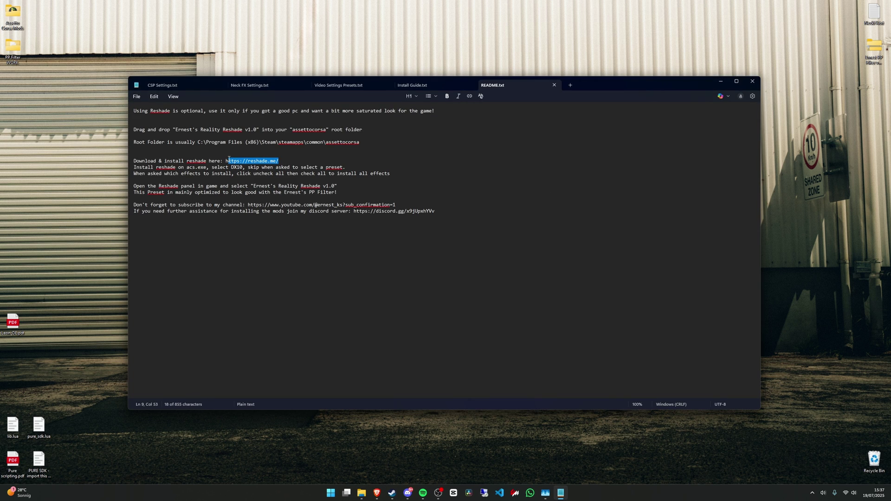
Switch to the Brave browser, open the copied reshade.me link and save the standard ReShade 6.5.1 installer in Downloads.
click(379, 495)
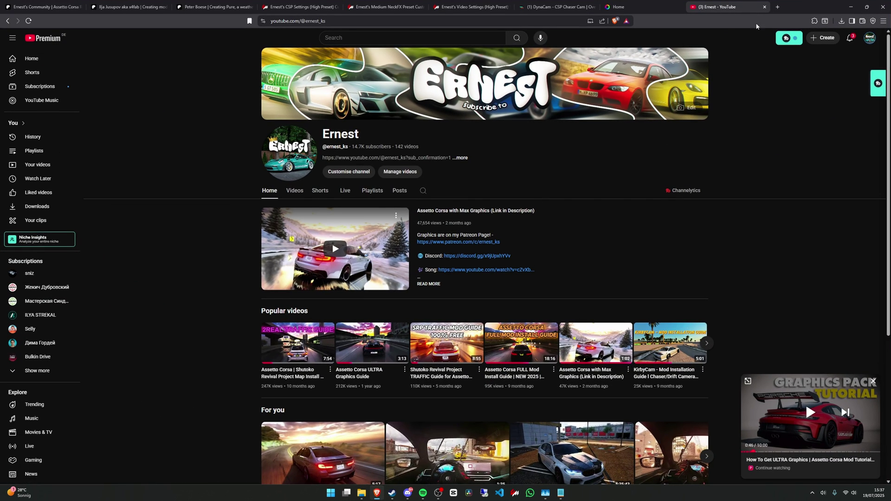
click(778, 8)
text(https://reshade.me/)
key(Return)
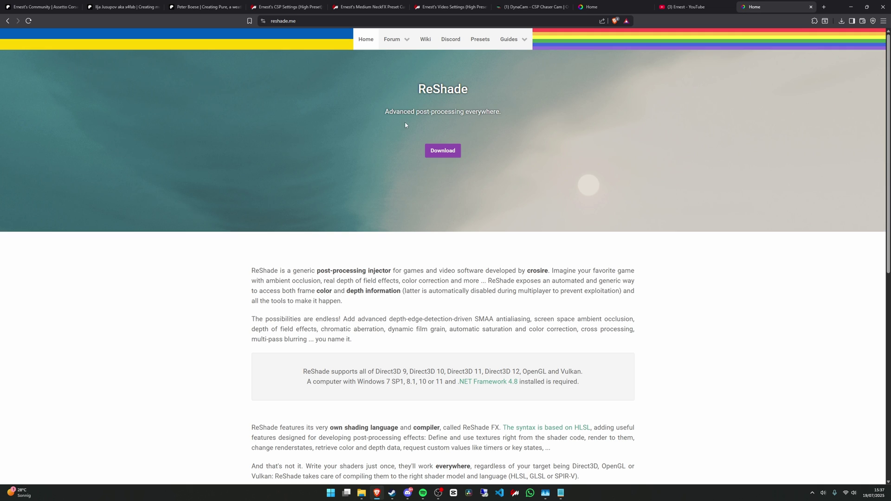
click(443, 151)
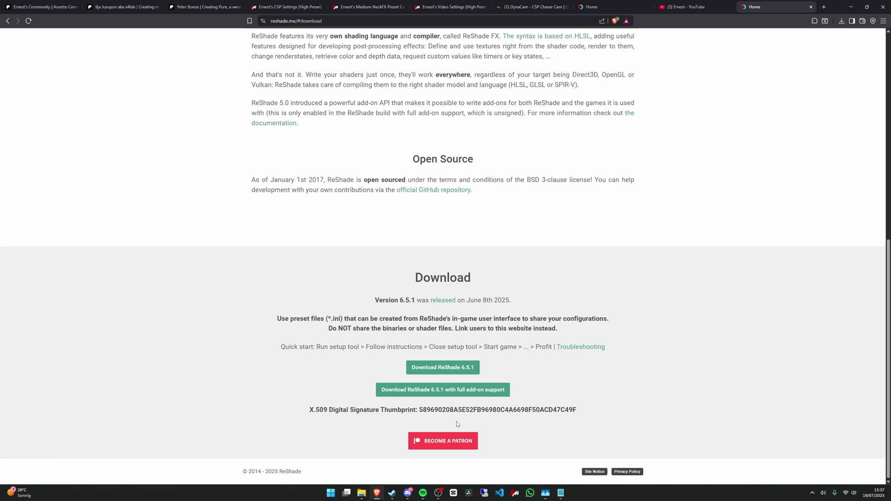
click(442, 370)
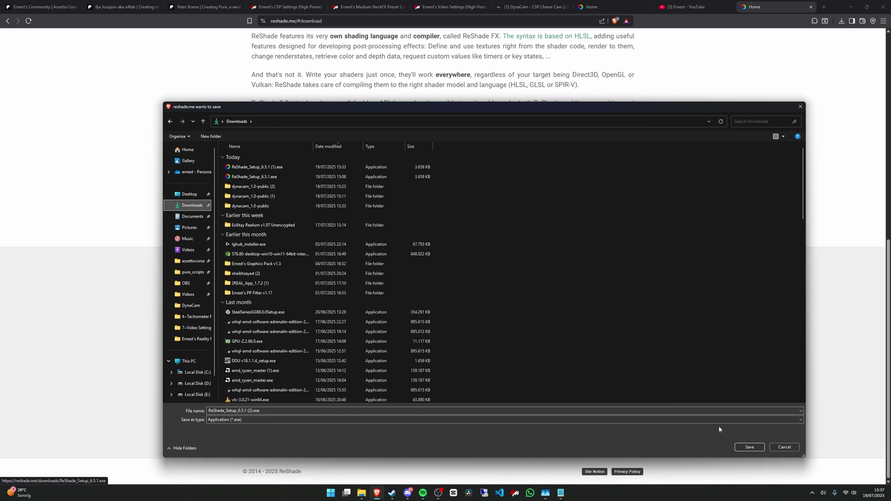
click(748, 446)
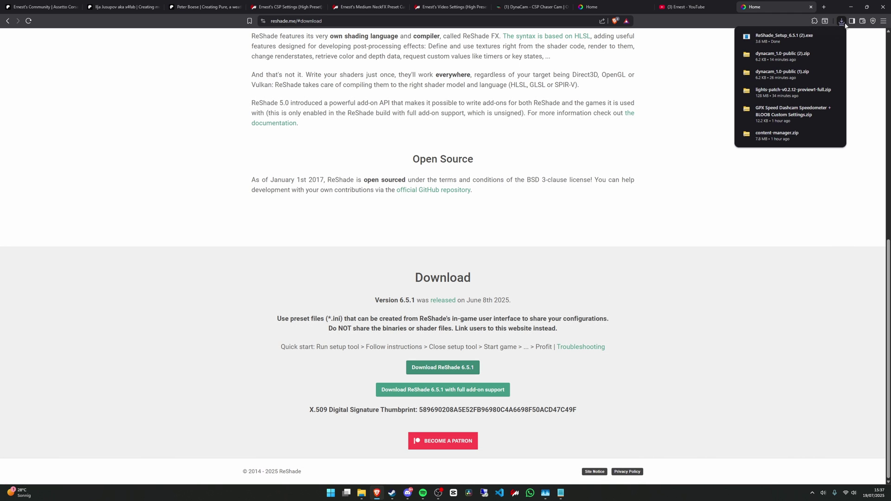
Run the downloaded ReShade setup, choosing Acs (acs.exe) as the game and DirectX 10/11/12 as the rendering API.
click(803, 37)
double_click(224, 165)
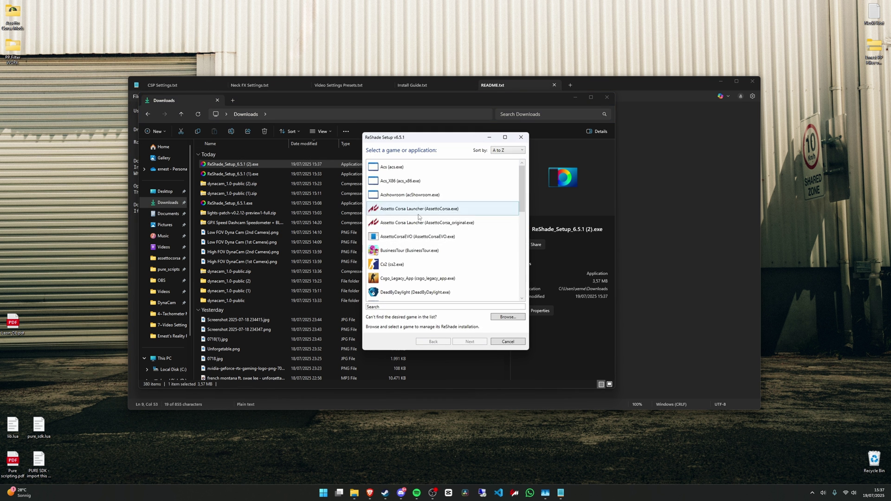
click(608, 99)
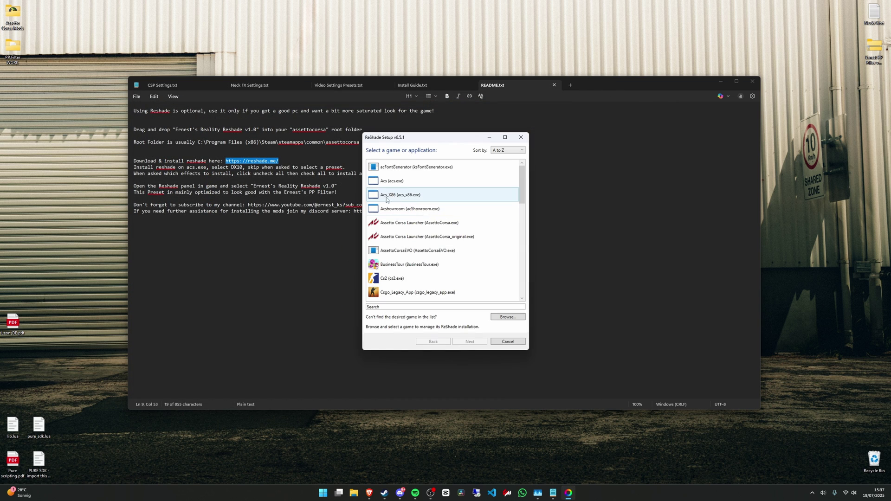
click(419, 186)
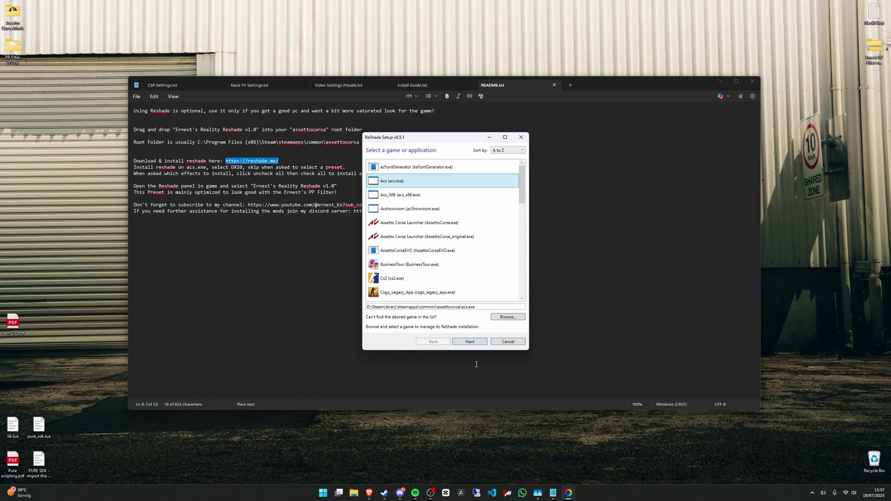
click(469, 342)
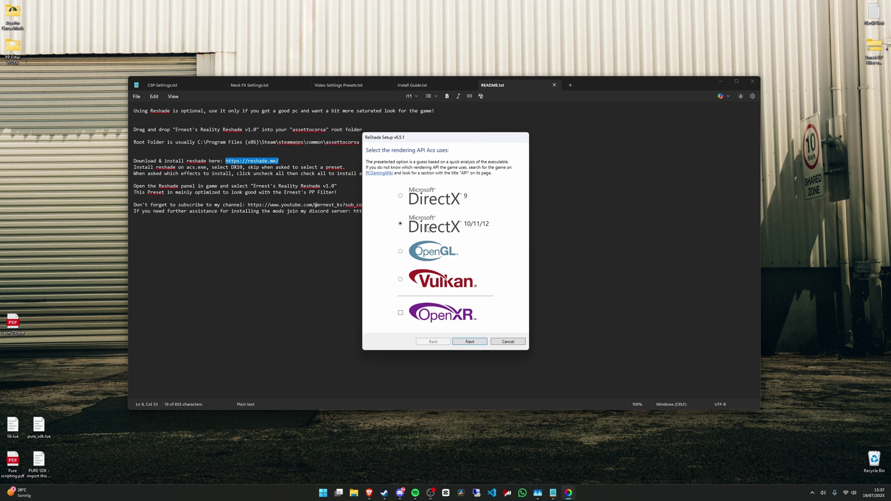
click(475, 344)
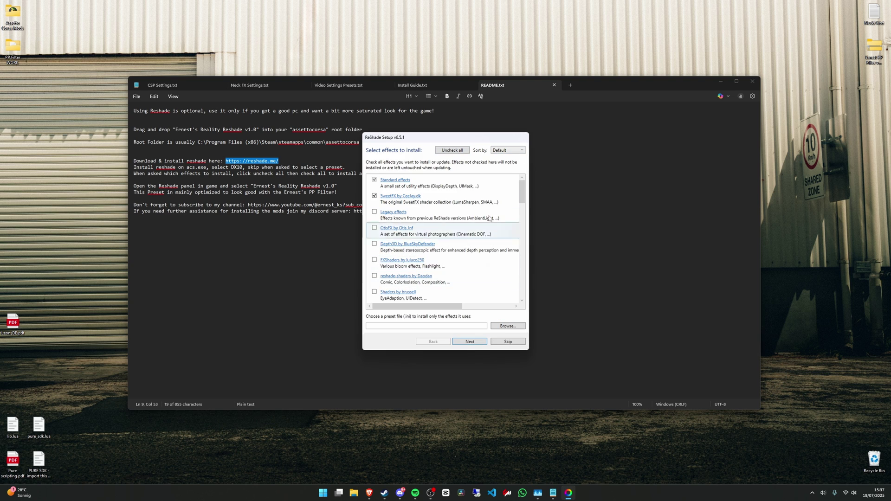
Check all effect packages in the ReShade setup, install them and finish the setup, then clear the README window.
drag(419, 137, 420, 148)
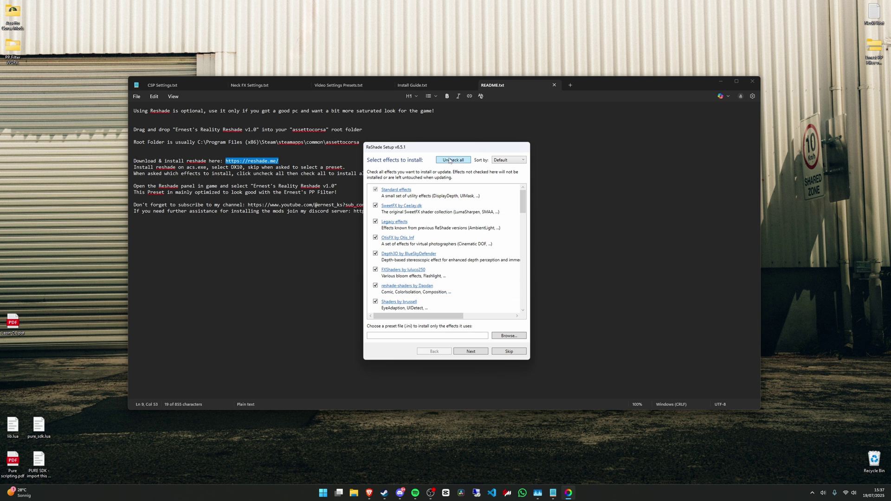
drag(522, 200, 504, 189)
click(472, 353)
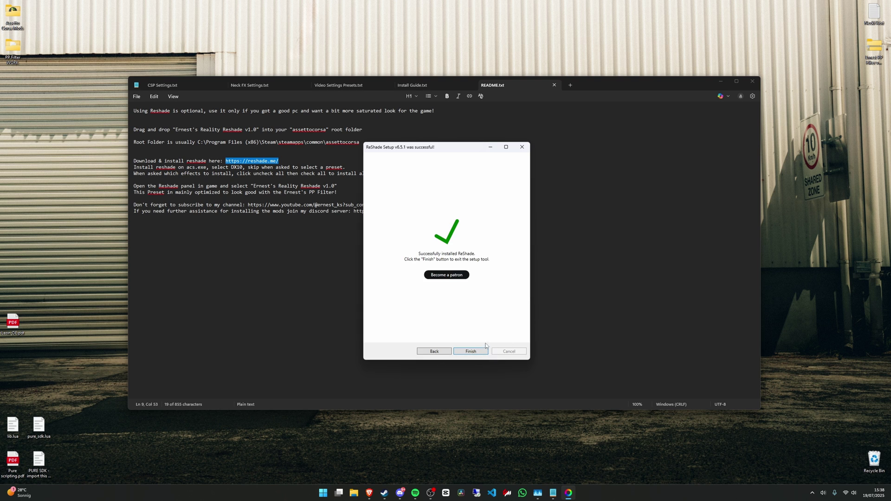
click(471, 352)
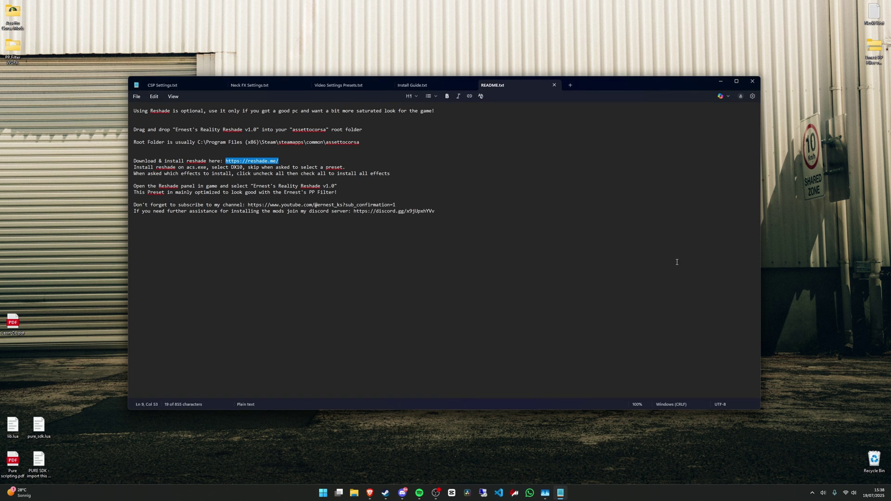
click(720, 86)
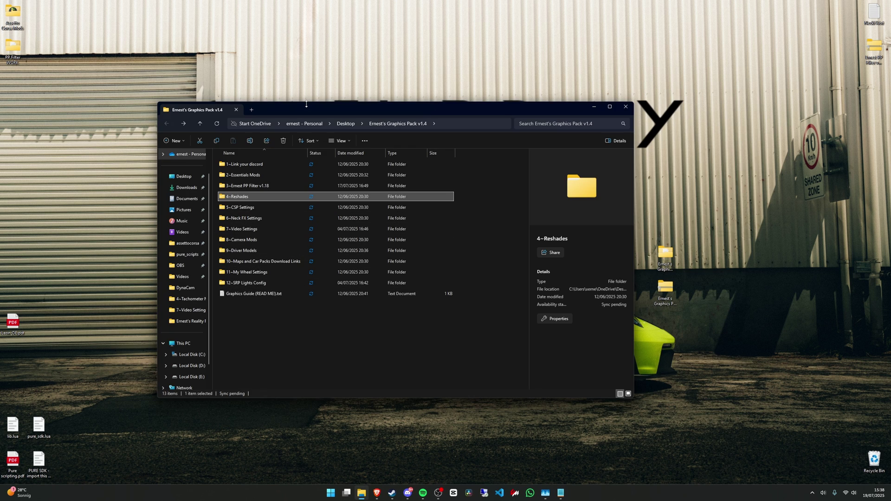
Copy Ernest's Reality Lite Reshade v1.0.ini from the pack's 4~Reshades folder into the assettocorsa folder, replacing the existing file.
double_click(265, 201)
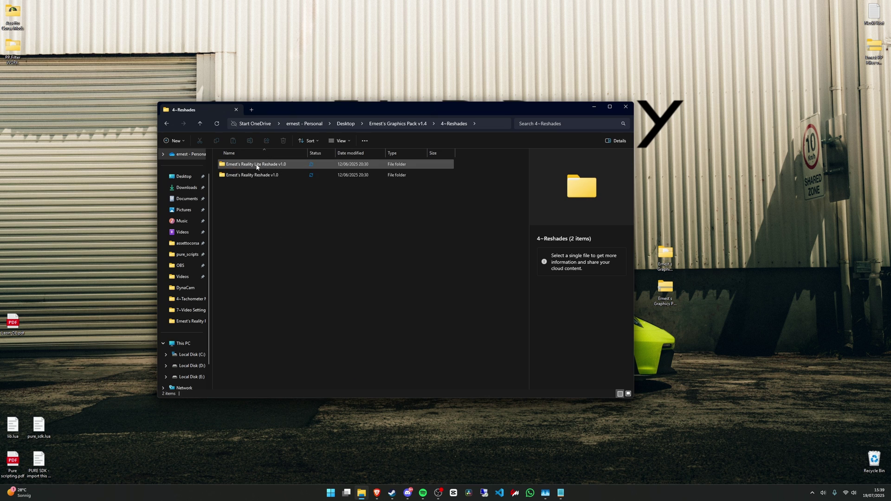
drag(286, 107, 259, 88)
double_click(235, 146)
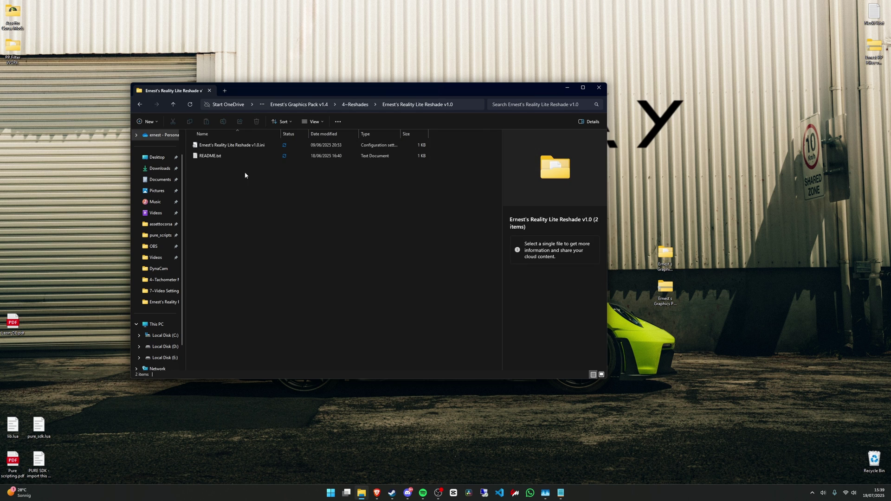
click(241, 145)
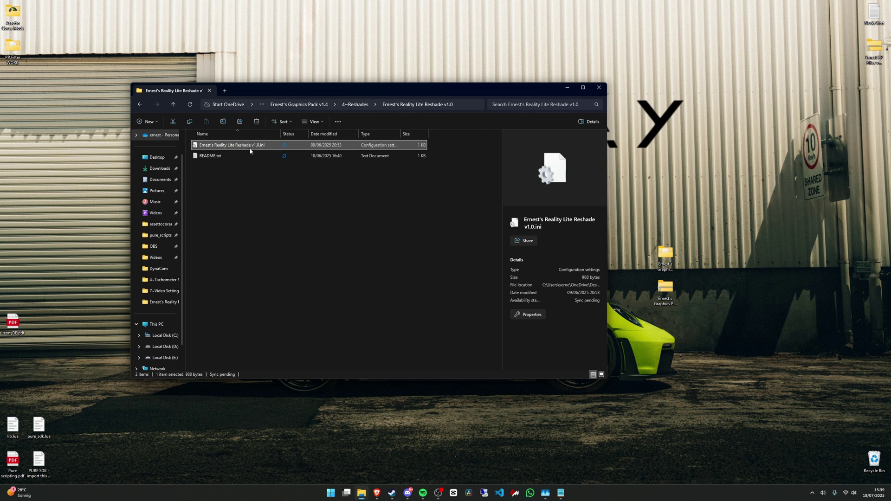
click(161, 224)
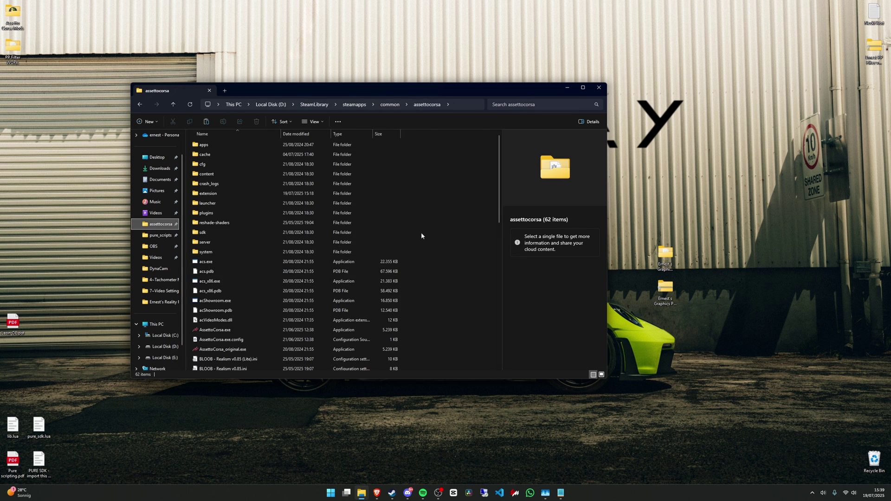
drag(364, 91, 342, 76)
key(ctrl+v)
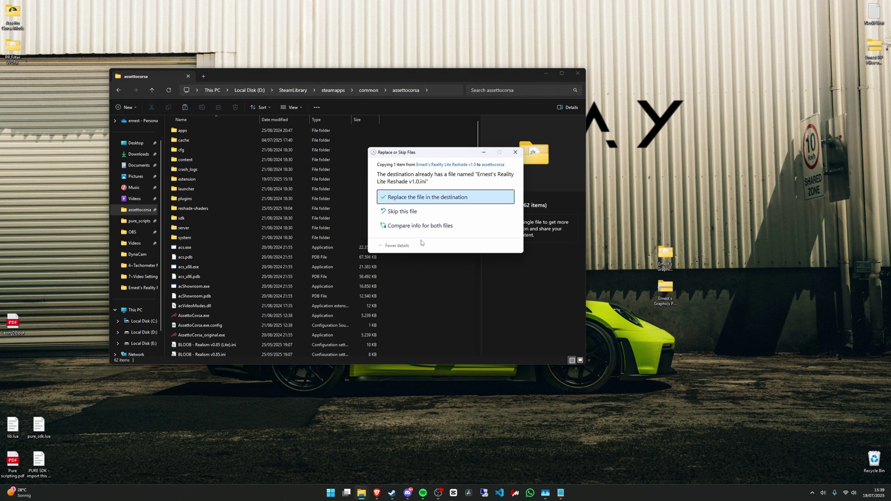
click(410, 198)
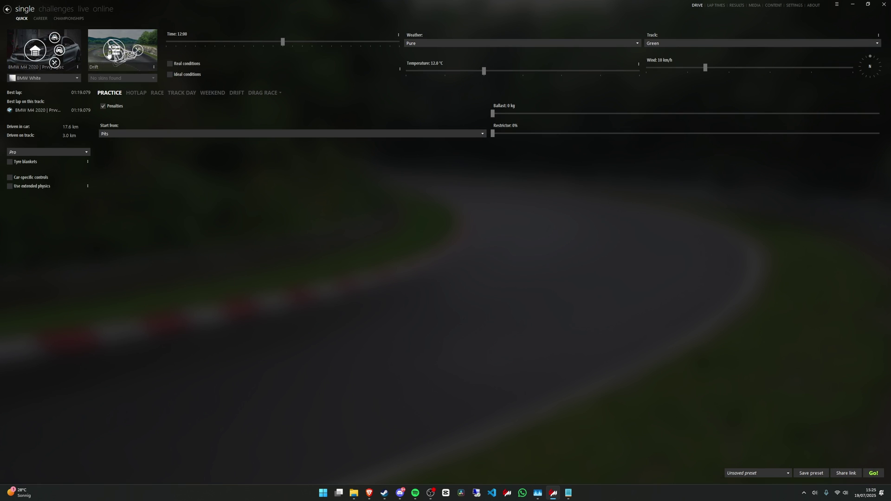
With the car on the highway in game, open the Pure Config, Pure Planner and Pure PP apps.
mouse_move(107, 50)
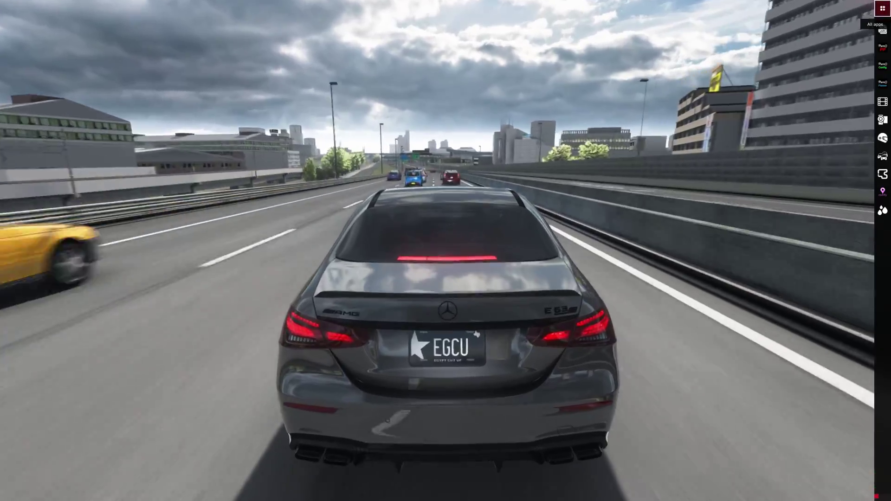
click(882, 9)
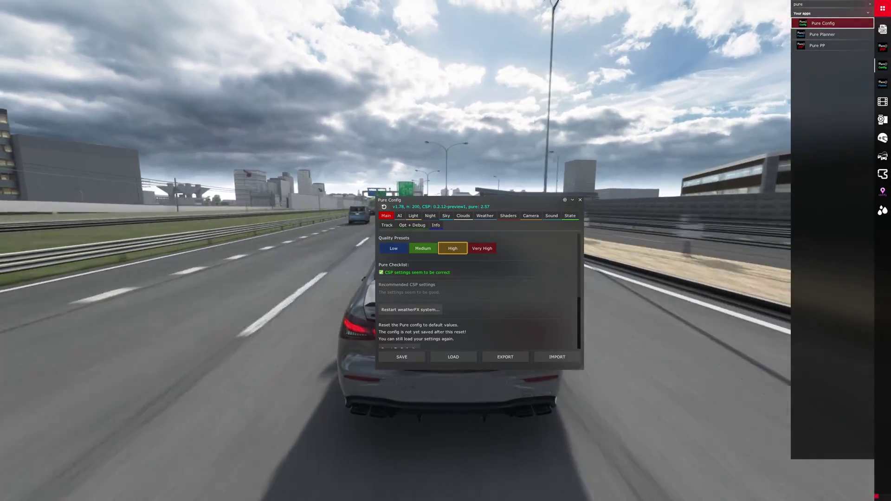
click(833, 34)
click(832, 45)
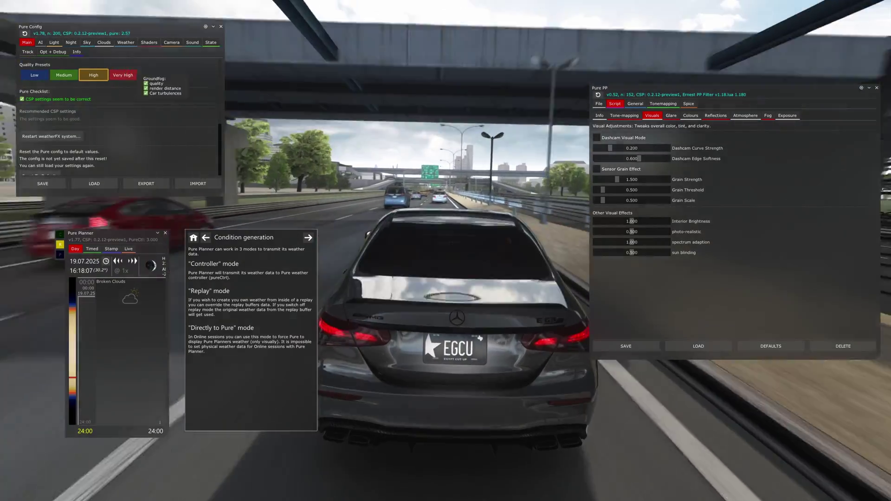
Load the Very High quality preset in Pure Config and close its window.
click(123, 74)
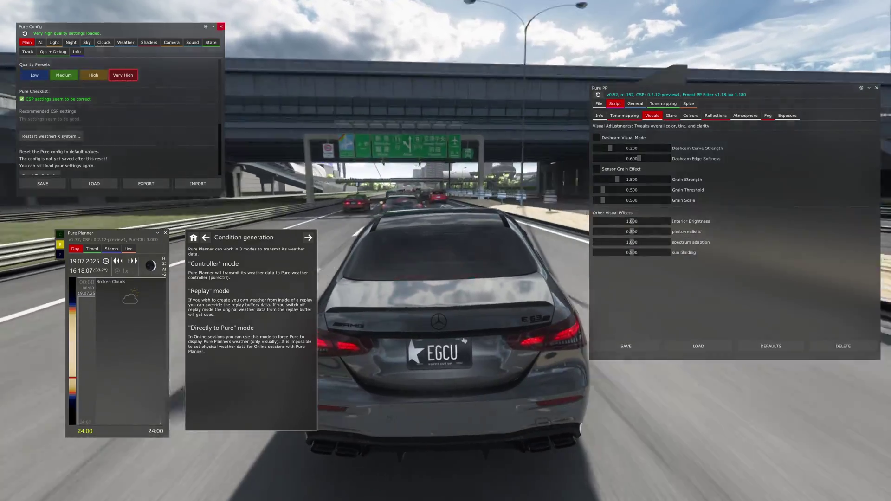
click(221, 27)
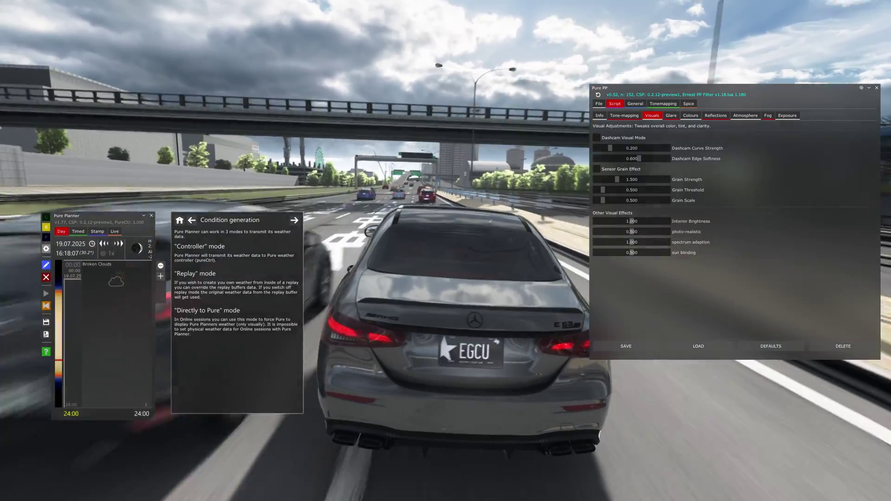
Change the Pure Planner weather slot to Scattered Clouds and set the date and time to 19.10.2025, 16:41:53.
click(116, 280)
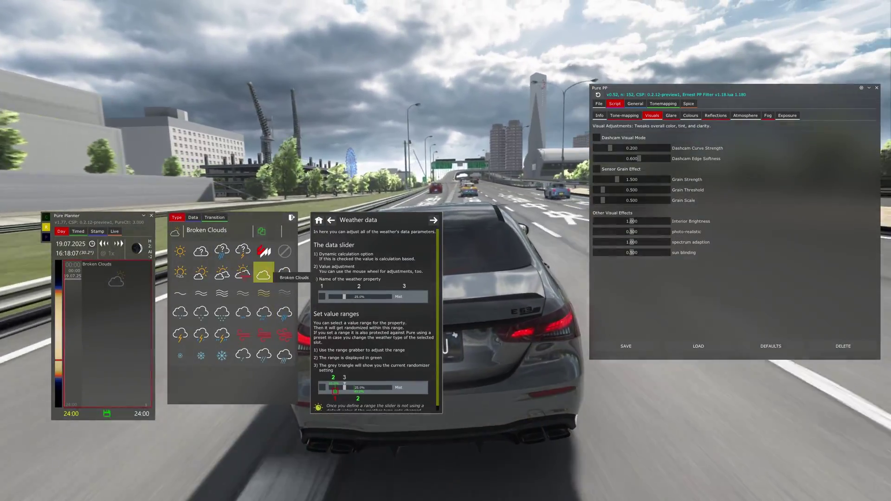
click(222, 273)
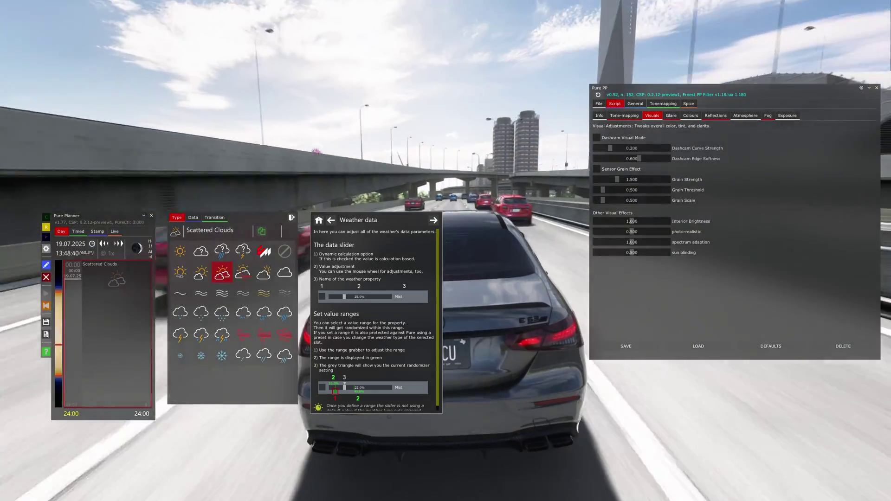
scroll(68, 244, up, 3)
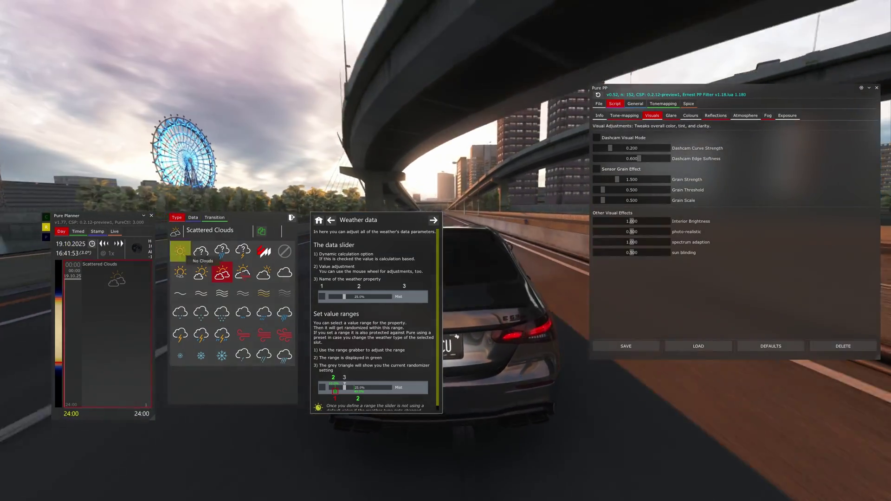
In the Scattered Clouds slot's weather data, set the rain amount to about 6% and the air temperature to 27 °C.
drag(92, 215, 66, 168)
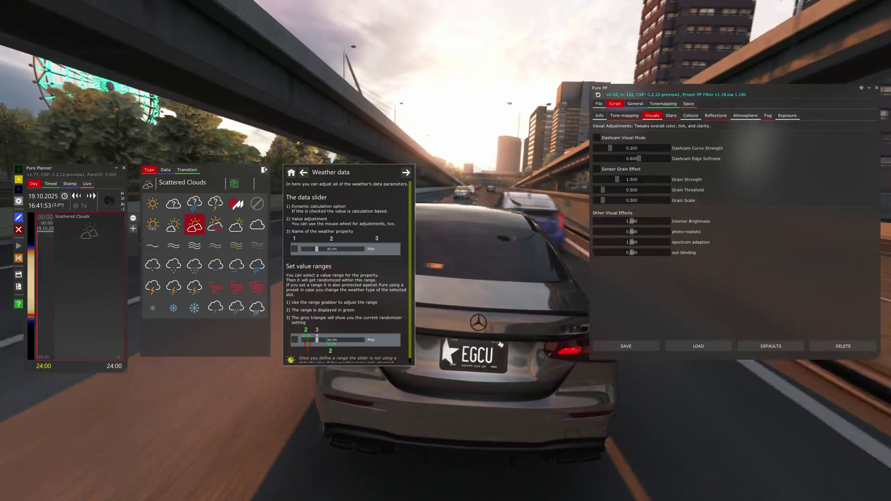
click(165, 170)
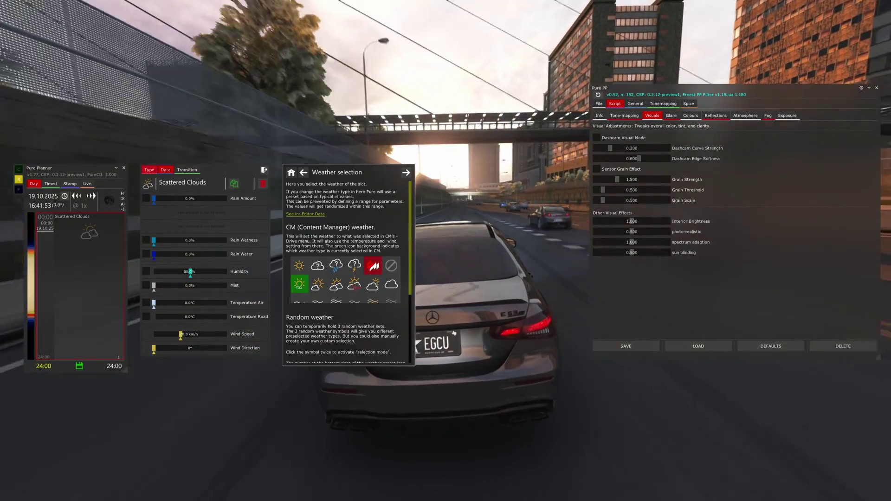
click(149, 170)
click(165, 170)
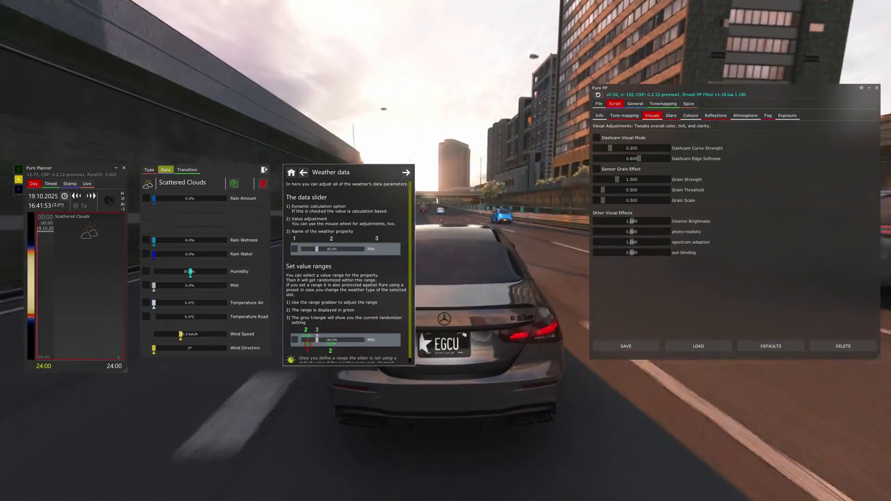
drag(155, 198, 159, 198)
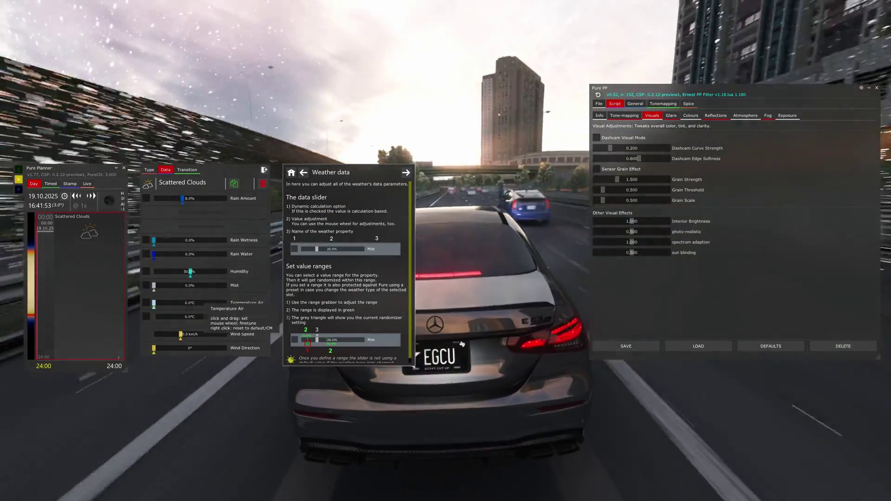
click(197, 302)
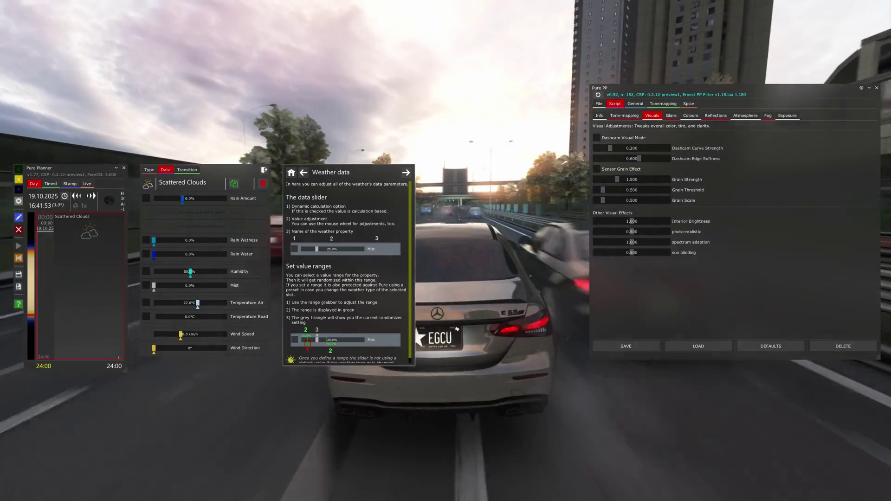
Move the Pure Planner window lower on the screen and raise the weather slot's rain water and rain wetness.
drag(70, 171, 72, 270)
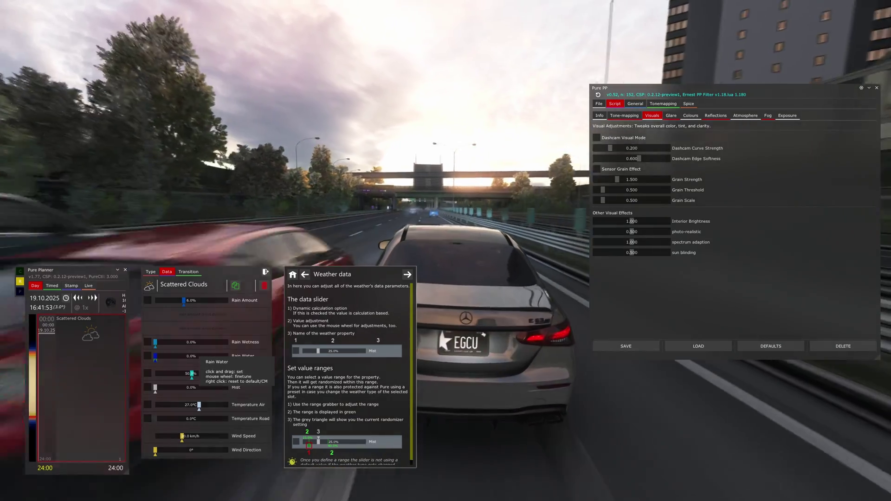
click(203, 356)
drag(203, 356, 189, 343)
click(185, 342)
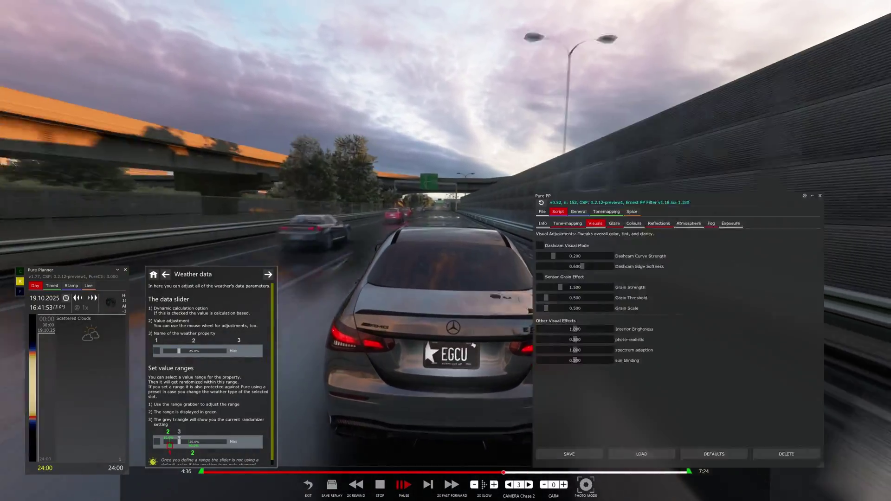
Compare the tone-mapping methods in Pure PP, select Uchimura 2017 and fine-tune Gamma Day.
drag(673, 195, 644, 155)
click(622, 157)
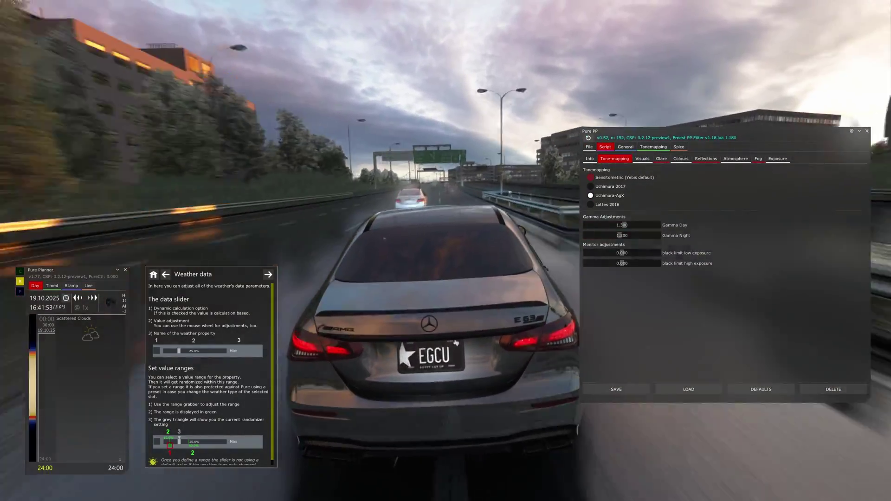
click(590, 178)
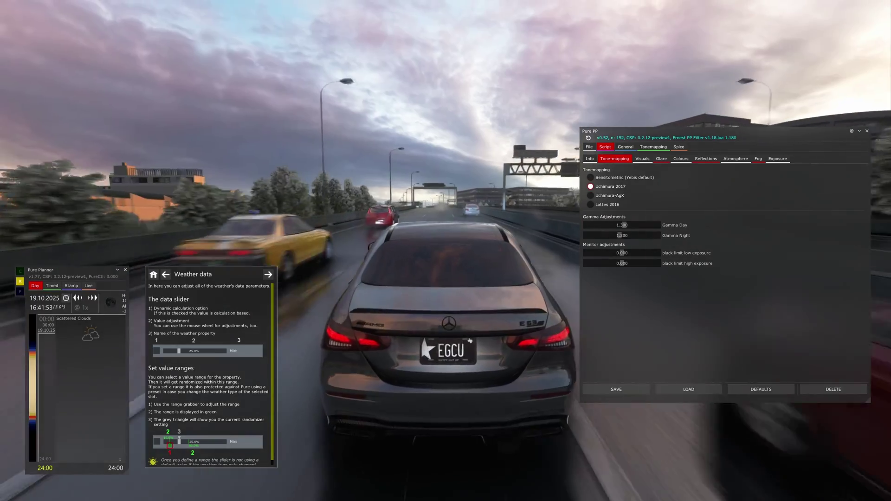
click(590, 195)
click(590, 204)
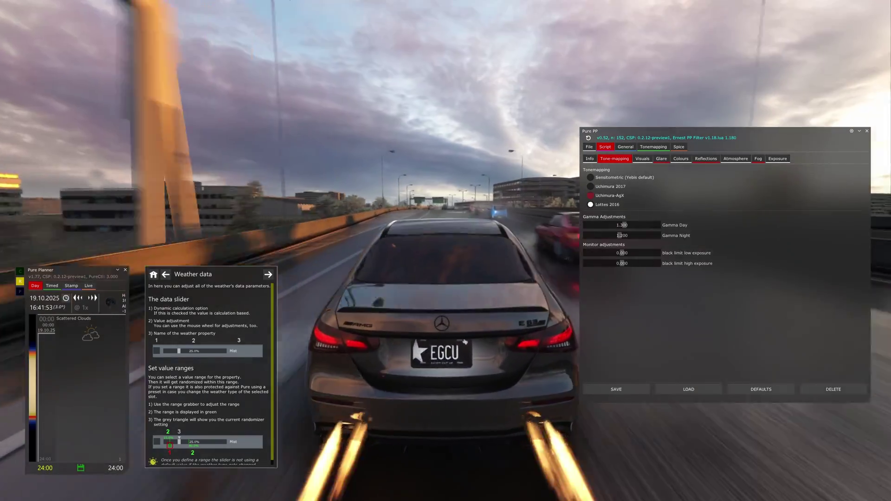
click(590, 186)
drag(621, 225, 625, 225)
Examine the Visuals and Glare settings of the Pure PP script while switching between the interior and chase cameras.
click(641, 158)
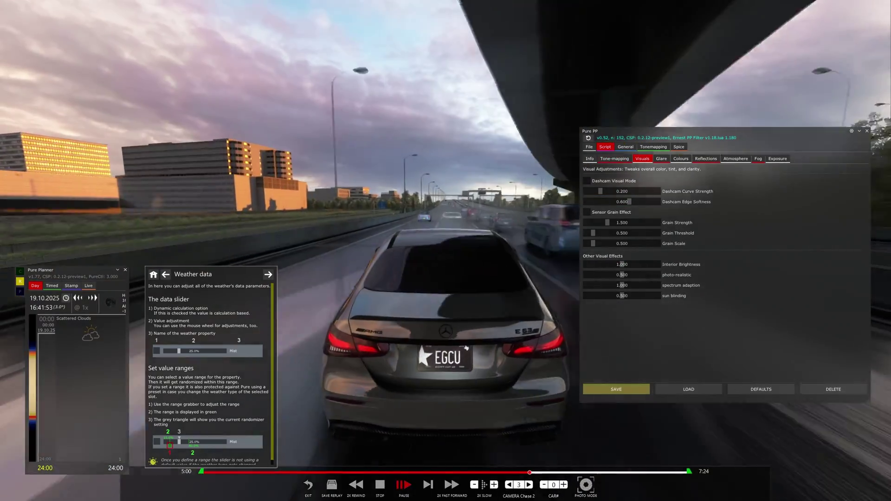
key(F1)
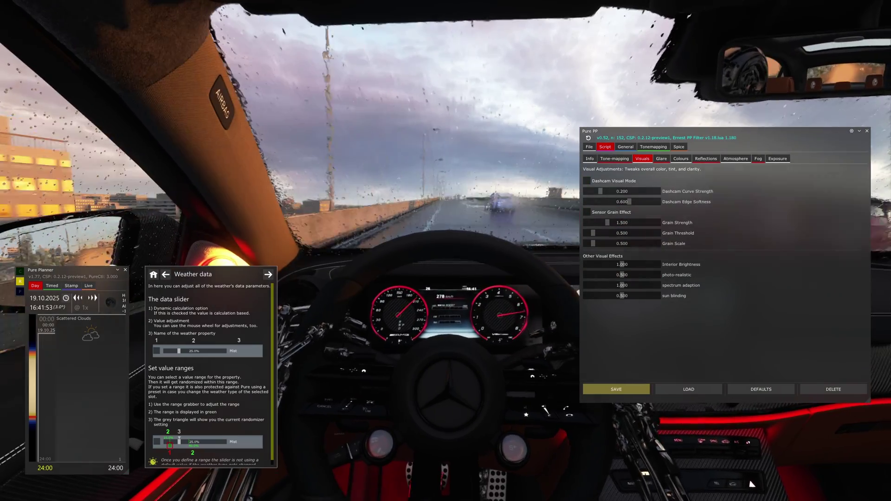
key(F1)
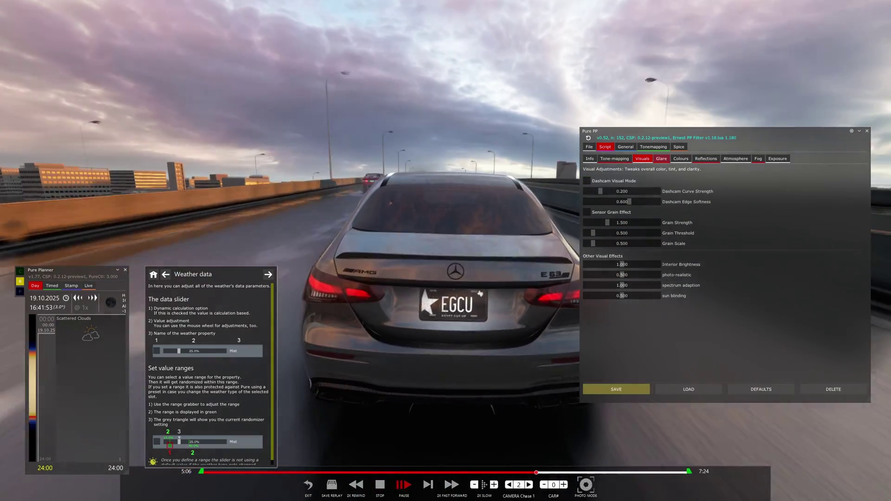
click(661, 159)
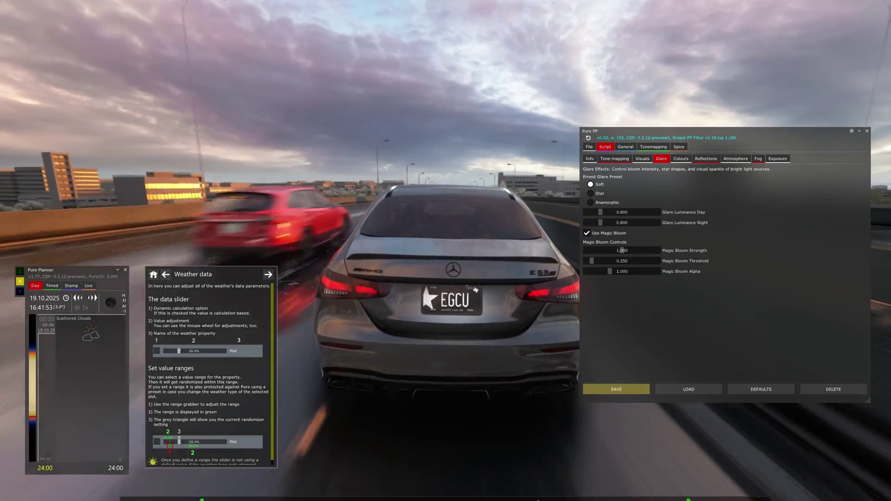
key(F1)
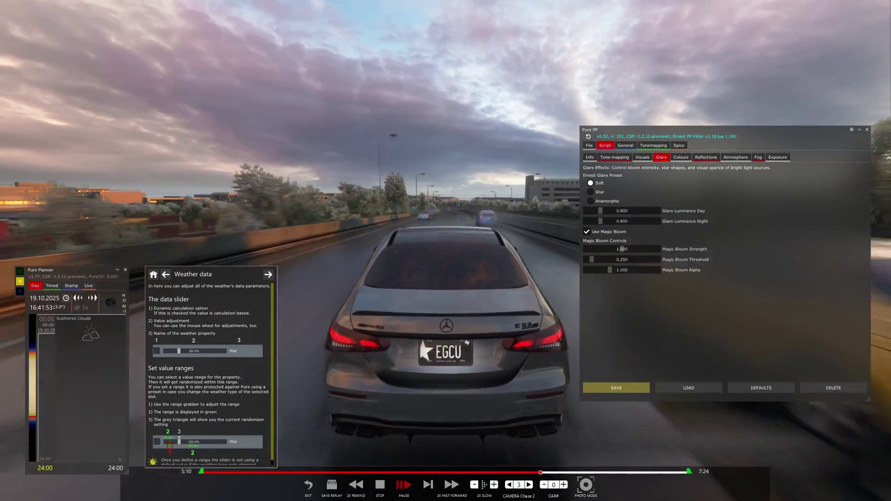
Set the Pure PP color profile to Warm and the reflections mode to Glossy, saving the script settings after each change.
click(698, 131)
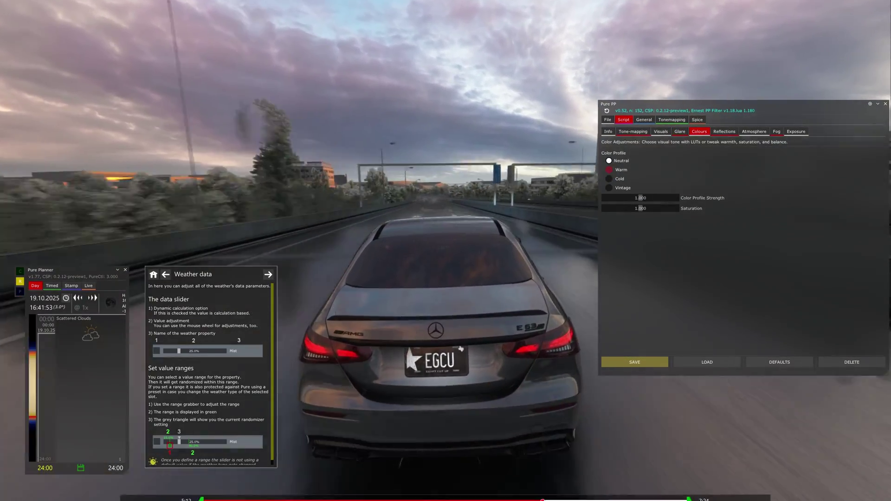
click(616, 170)
click(635, 362)
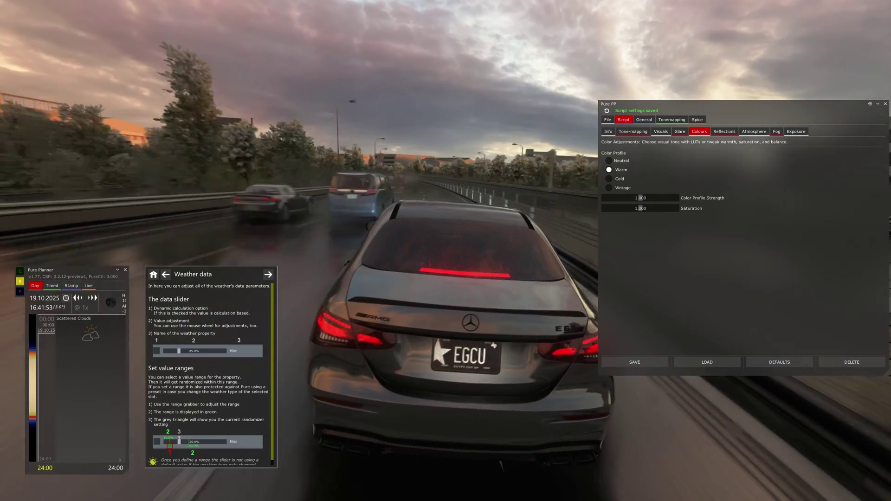
click(724, 131)
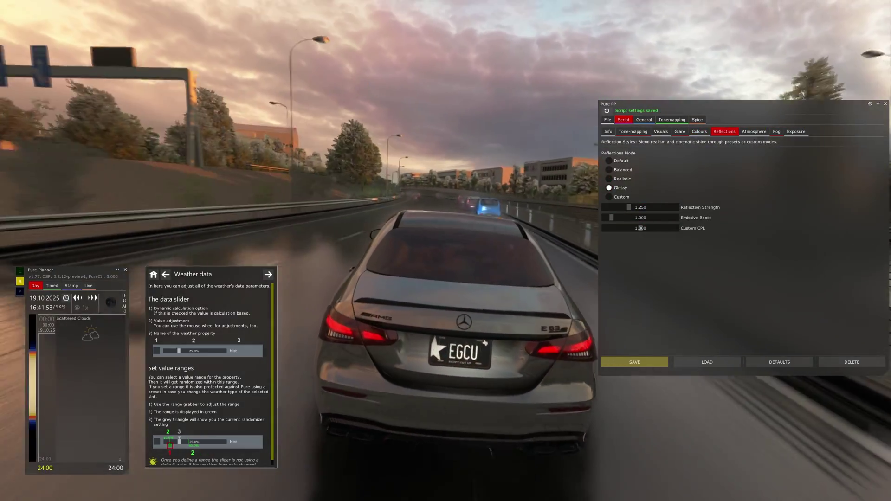
click(634, 362)
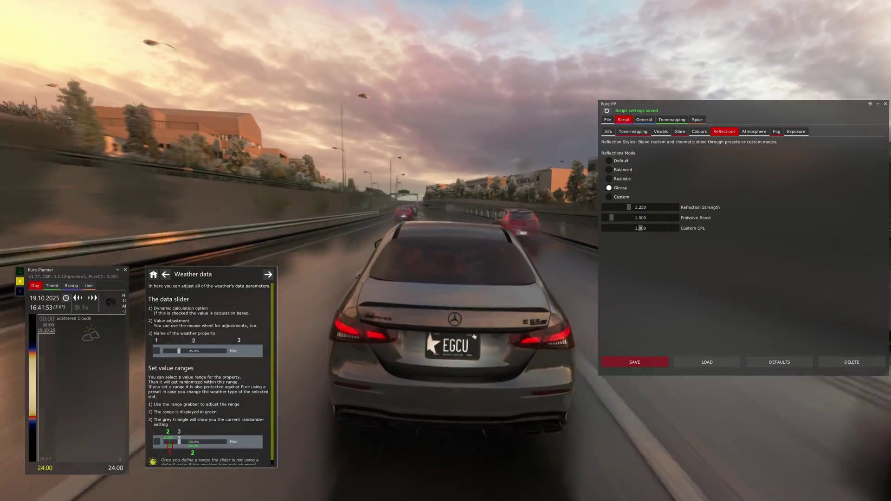
Set Cloud Brightness Day to 0.899, save the script settings and review the Exposure settings in Pure PP.
click(754, 131)
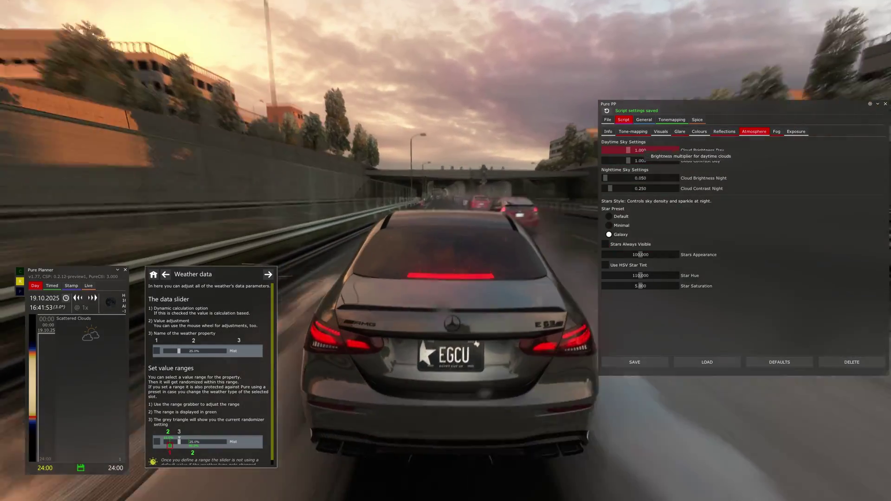
double_click(637, 150)
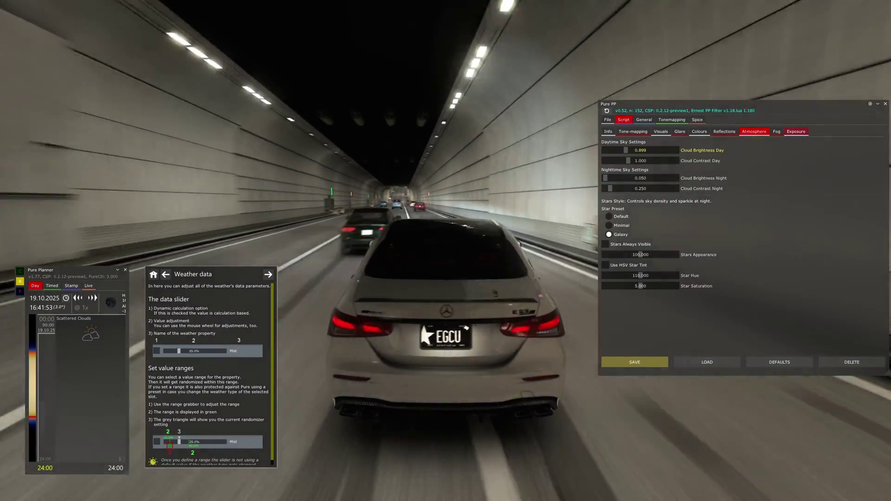
click(795, 131)
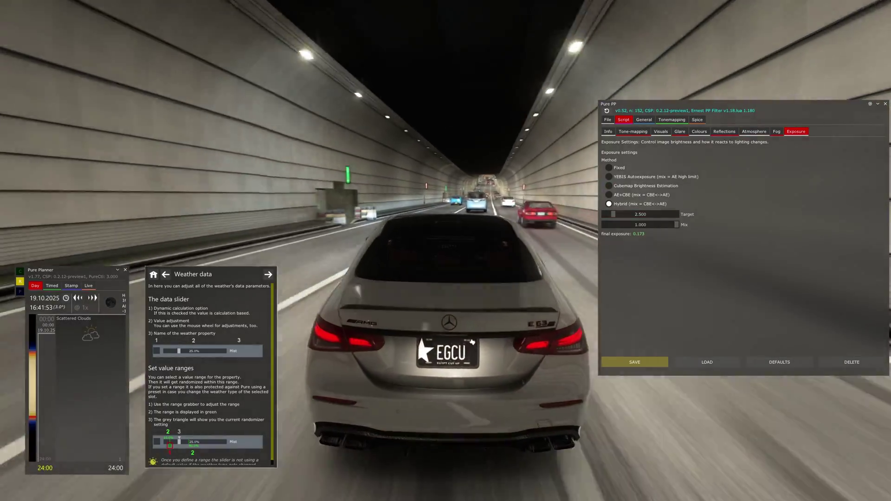
mouse_move(743, 104)
mouse_down()
mouse_move(729, 100)
mouse_move(740, 109)
mouse_up()
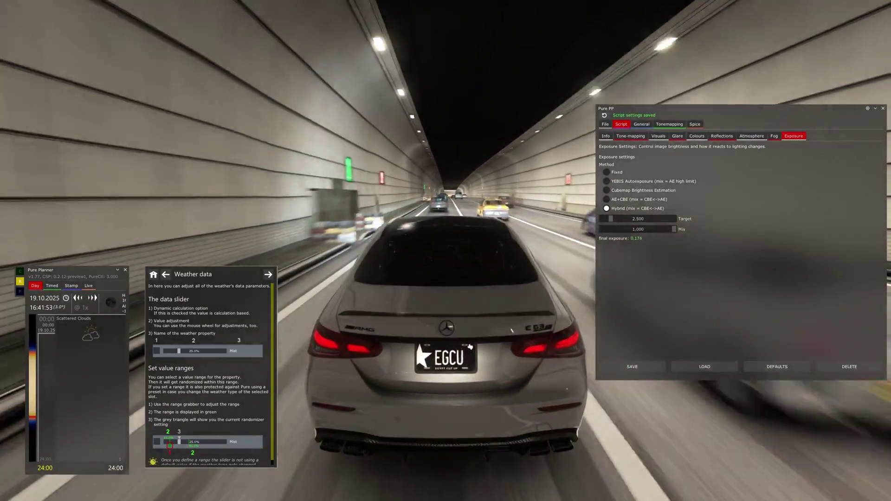
drag(740, 109, 703, 116)
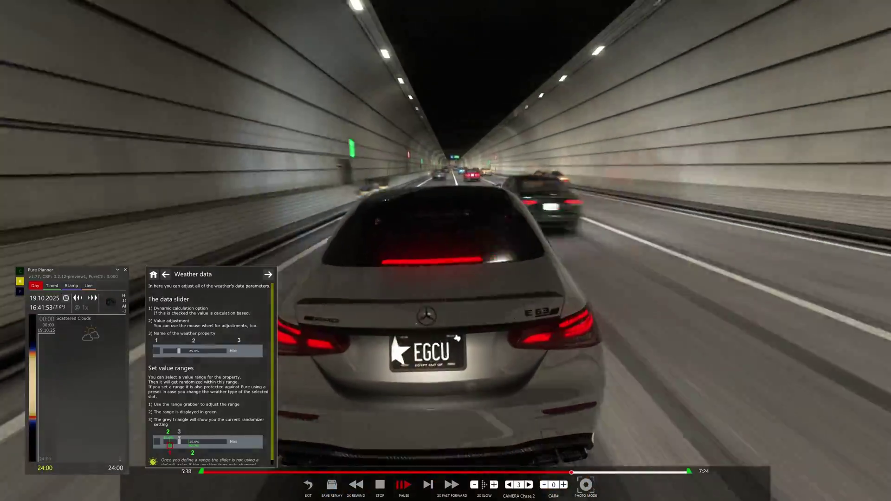
mouse_move(883, 47)
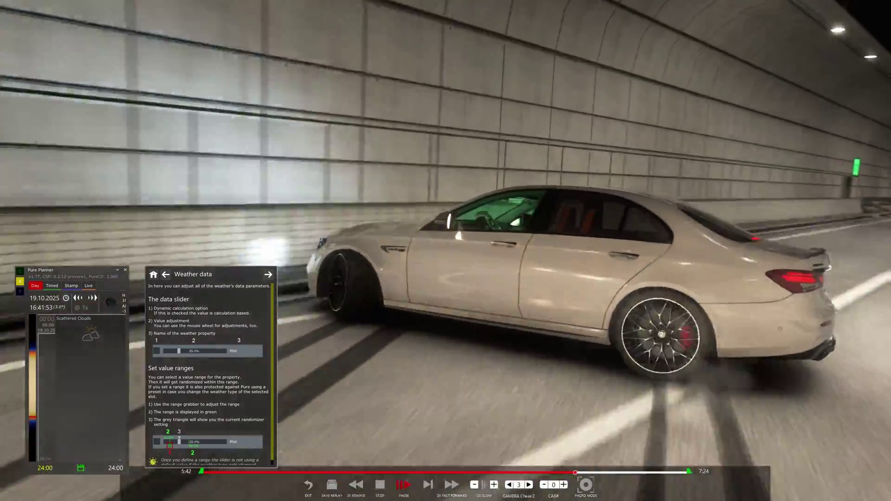
key(space)
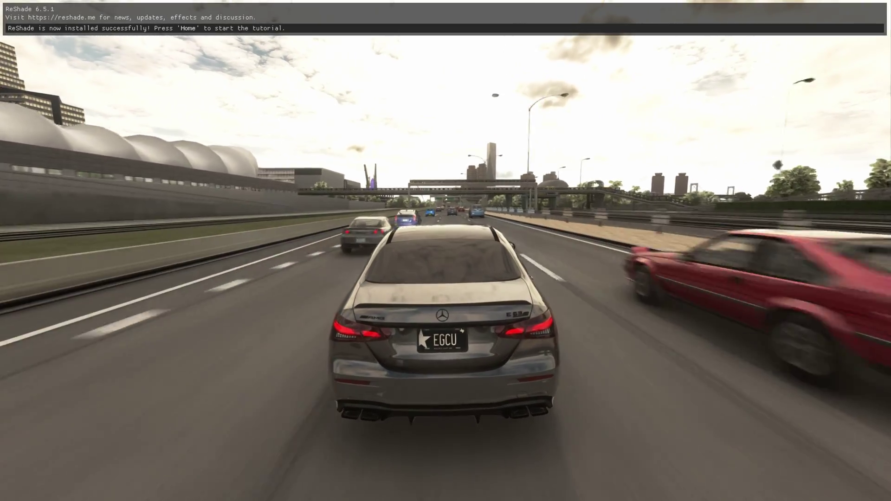
Open the ReShade overlay and advance through its first-run tutorial to the list of effects and variables.
key(Home)
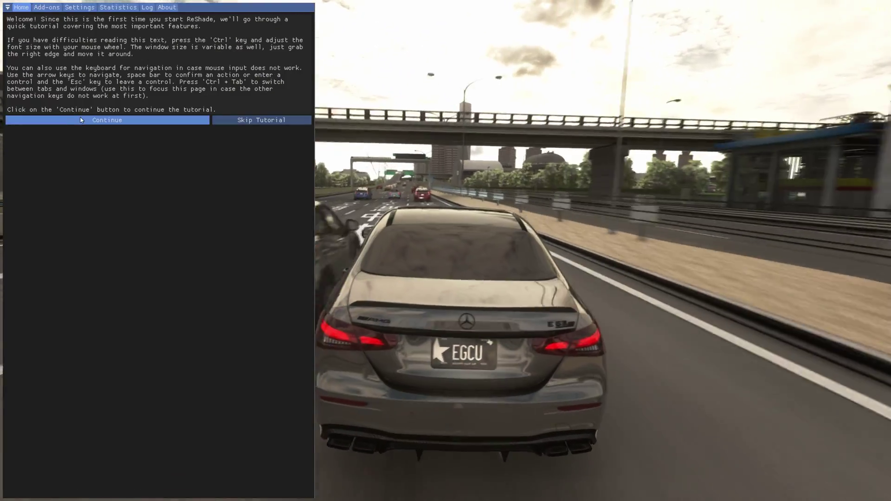
click(80, 120)
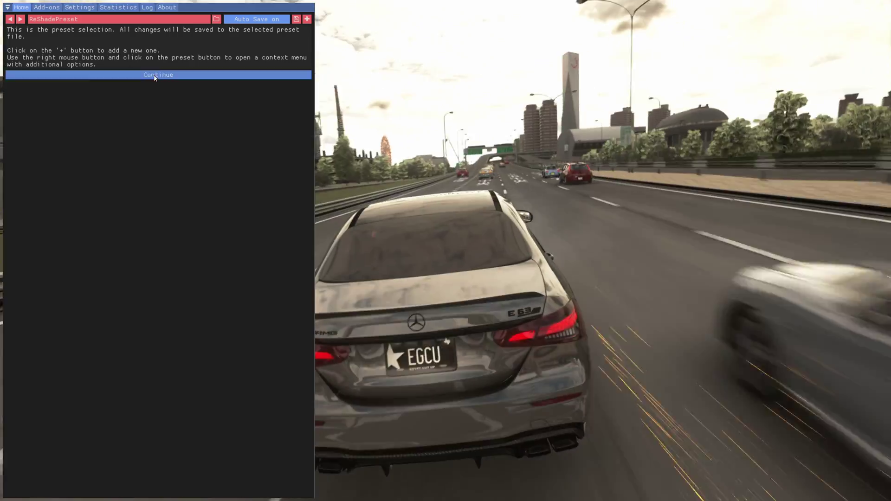
click(155, 76)
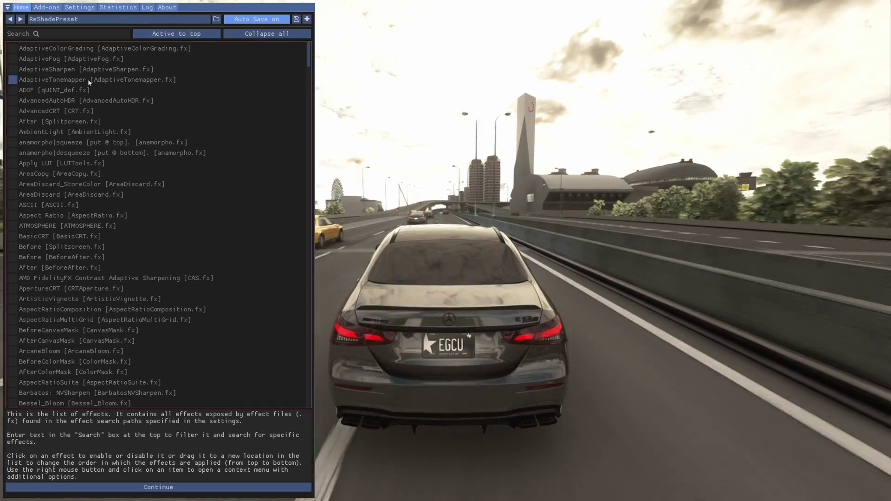
scroll(96, 352, down, 8)
click(159, 487)
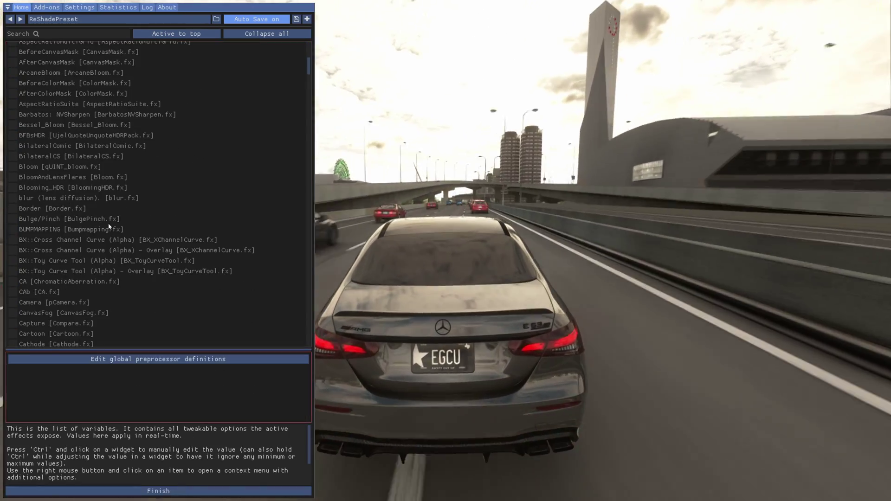
scroll(107, 211, up, 8)
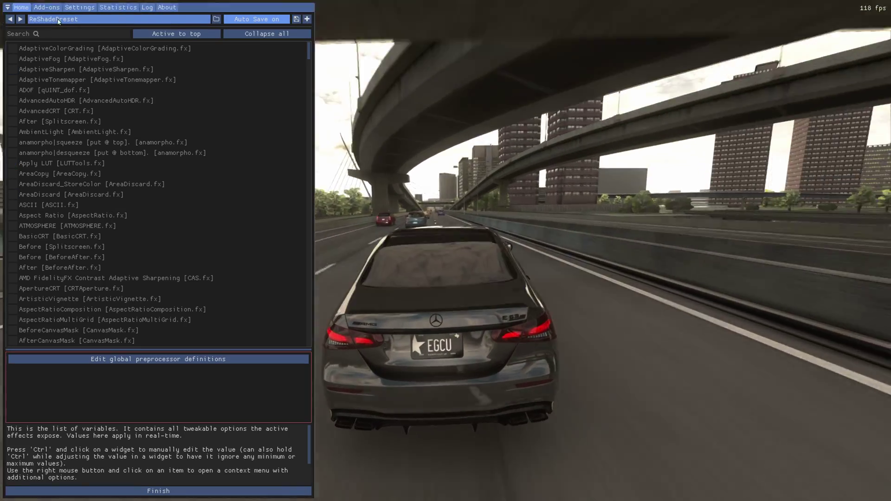
Load the preset Ernest's Reality Lite Reshade v1.0.ini from the assettocorsa folder in ReShade.
click(60, 20)
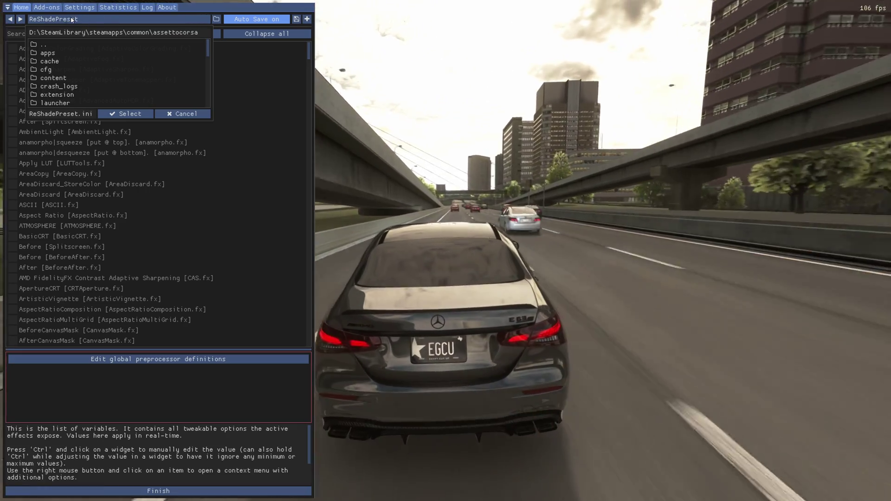
scroll(95, 92, down, 8)
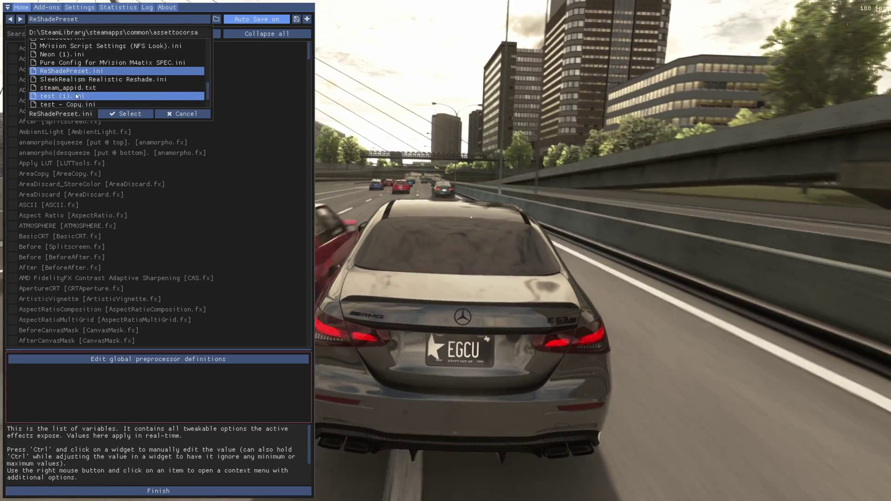
scroll(104, 86, up, 8)
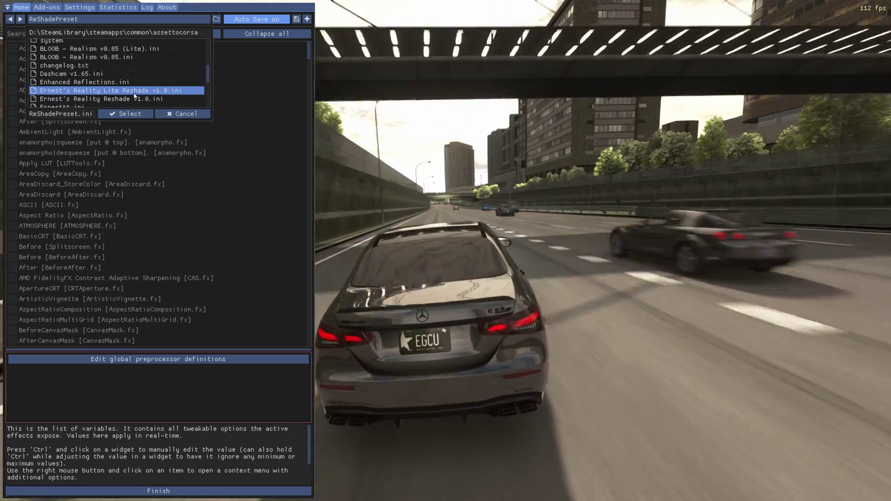
click(135, 92)
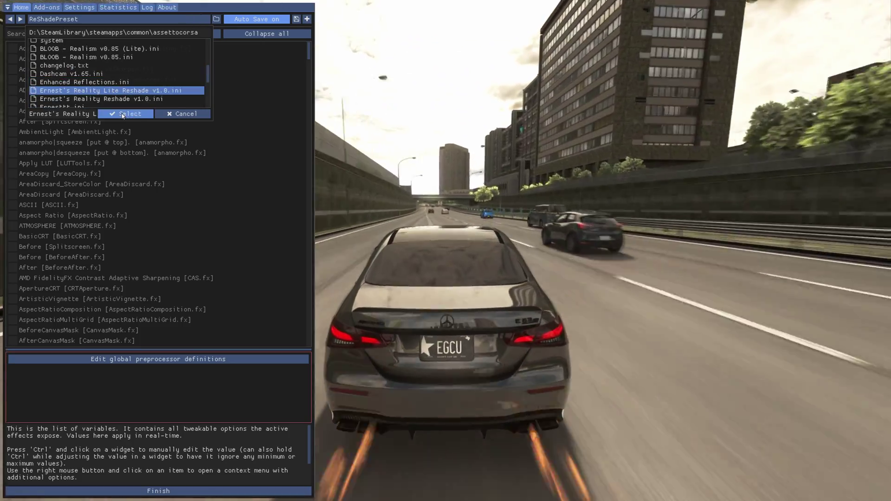
click(123, 113)
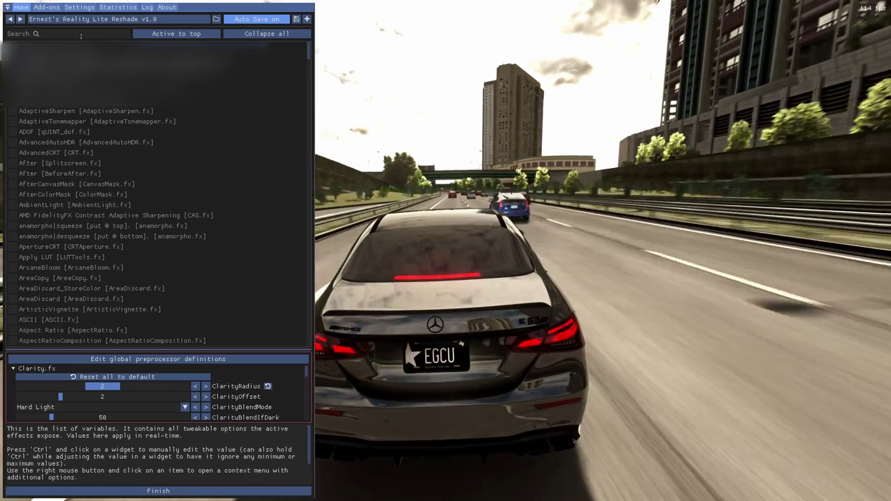
Switch the active ReShade preset to Ernest's Reality Reshade v1.0.ini.
click(75, 21)
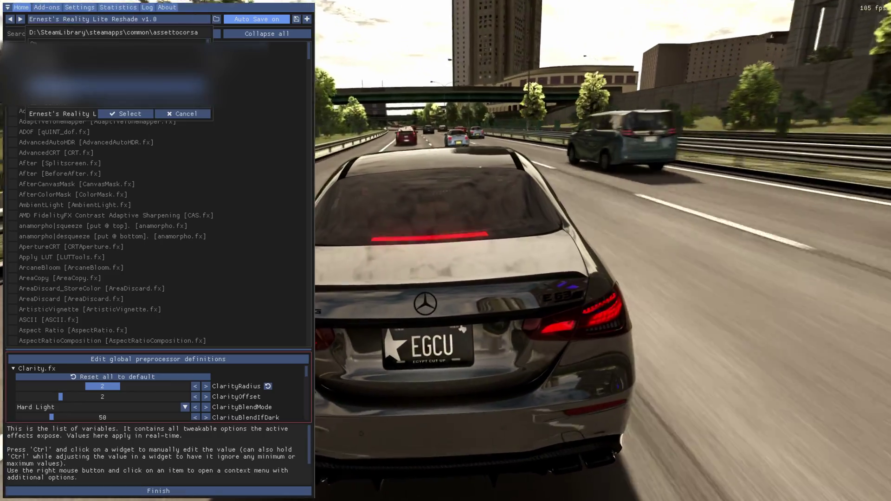
scroll(116, 93, down, 3)
click(116, 64)
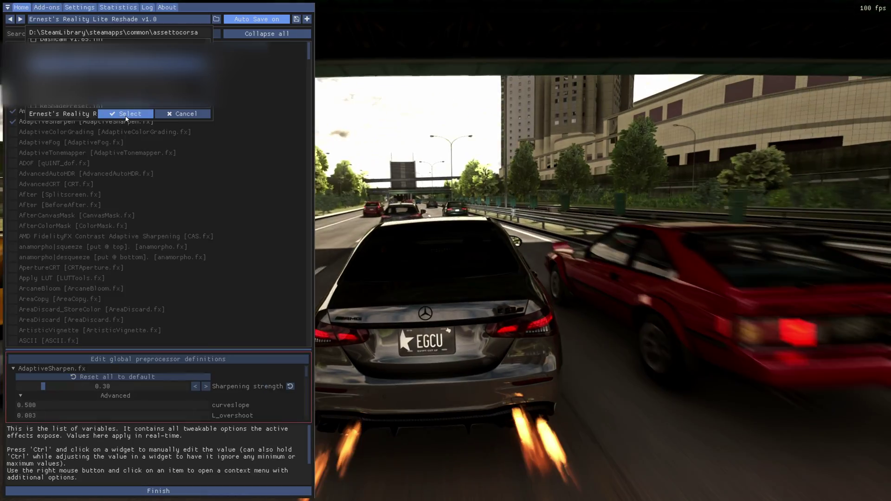
click(125, 114)
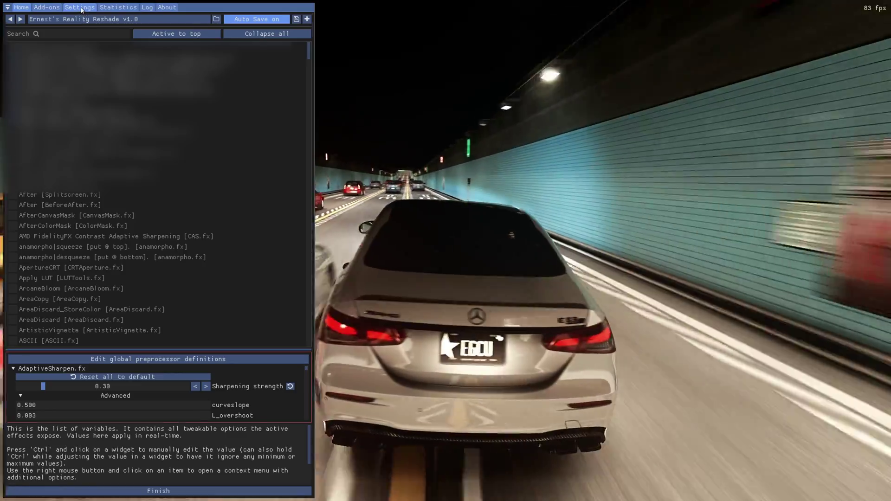
Assign Shift + 1 as ReShade's effect toggle key and Shift + 2 as its effect reload key, and return to the preset's effect list.
click(79, 9)
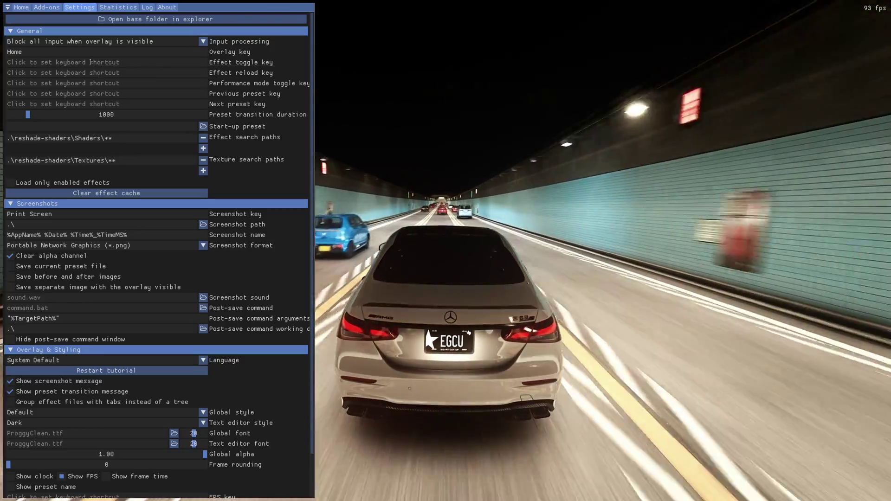
click(90, 62)
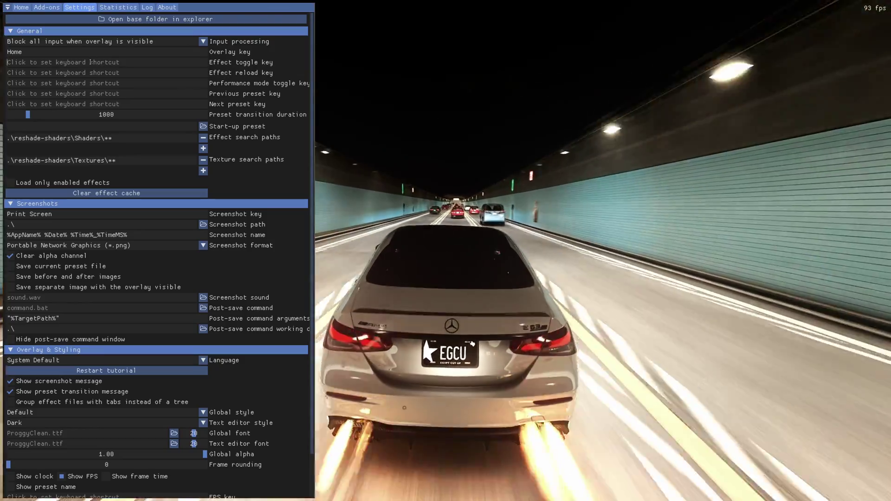
key(shift+1)
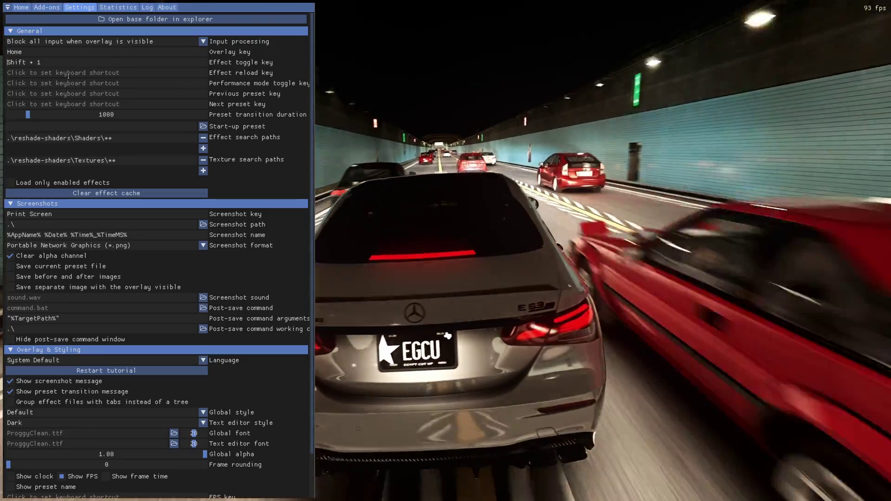
click(90, 72)
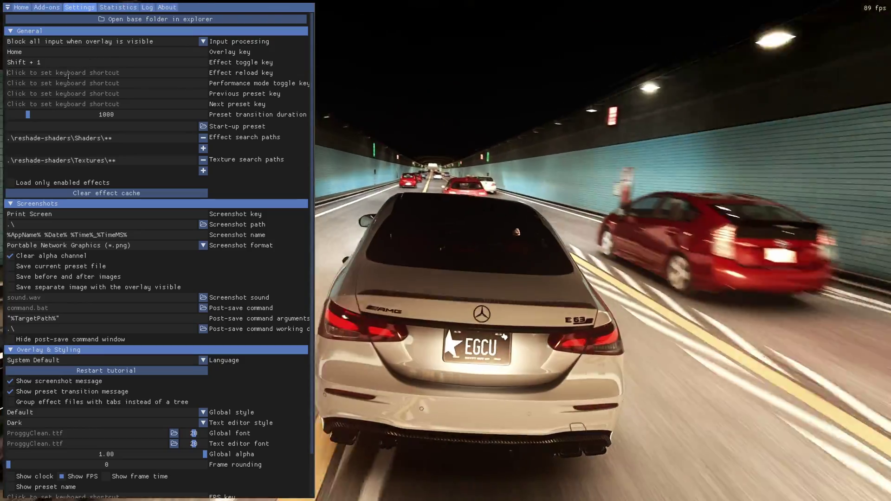
key(shift+2)
key(shift+1)
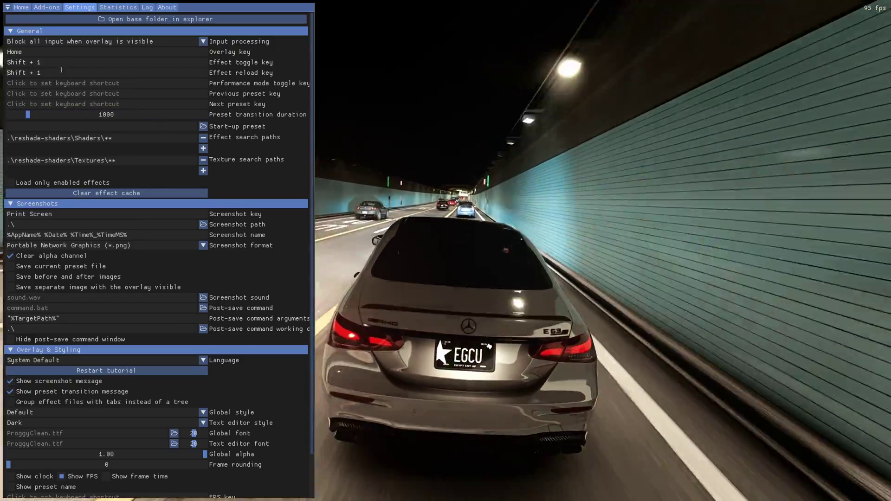
key(shift+2)
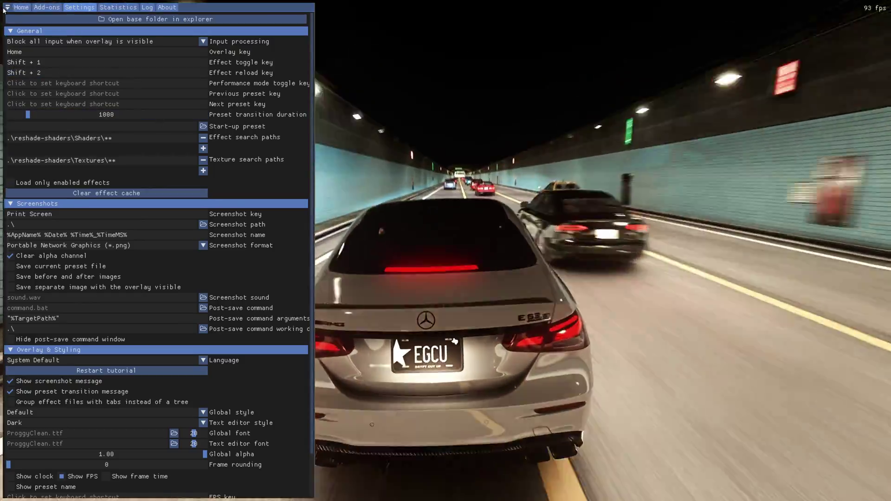
click(21, 7)
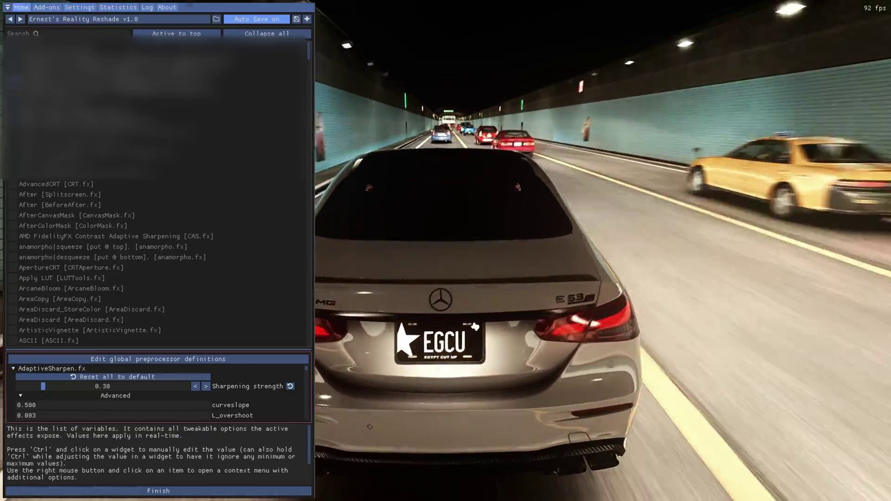